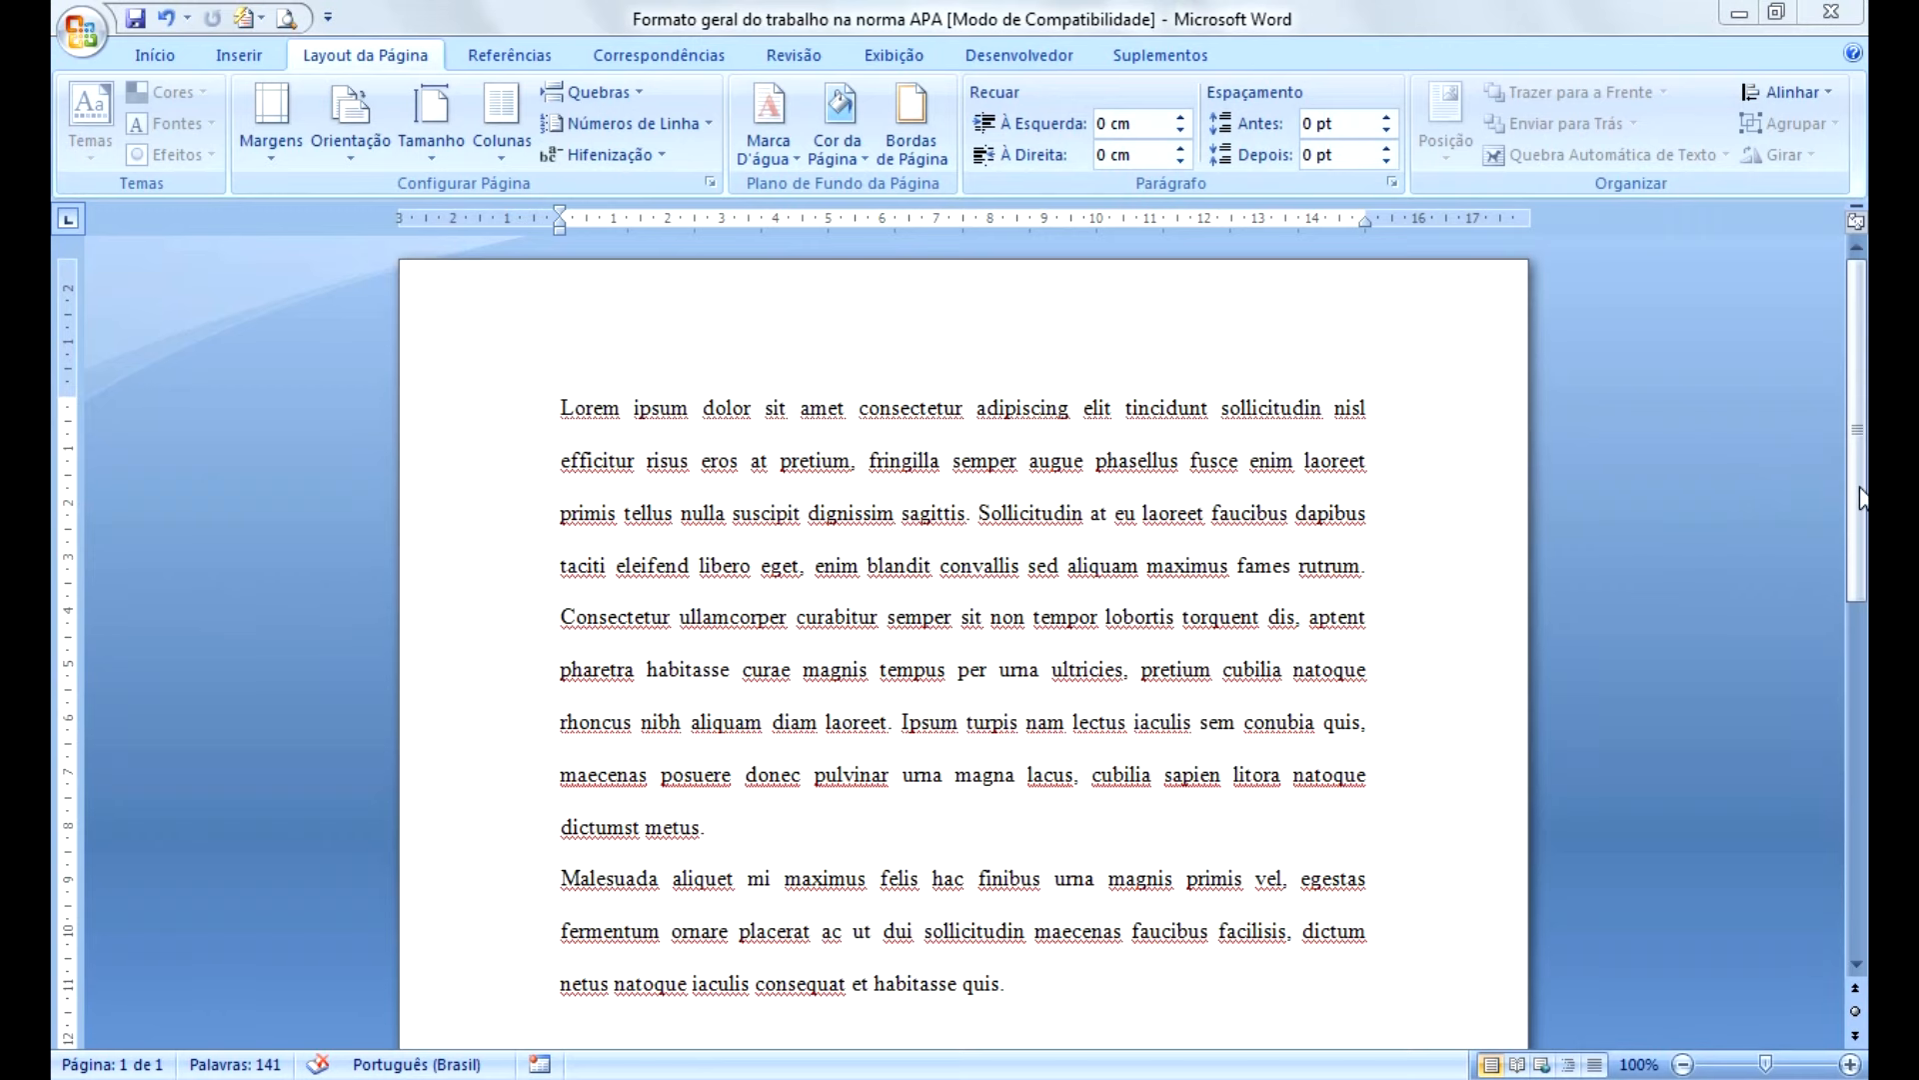
Step: Set the document's paper size to Carta 8,5x11 pol (21,59 cm x 27,94 cm)
scroll(1765, 491, "down", 10)
scroll(1764, 492, "up", 10)
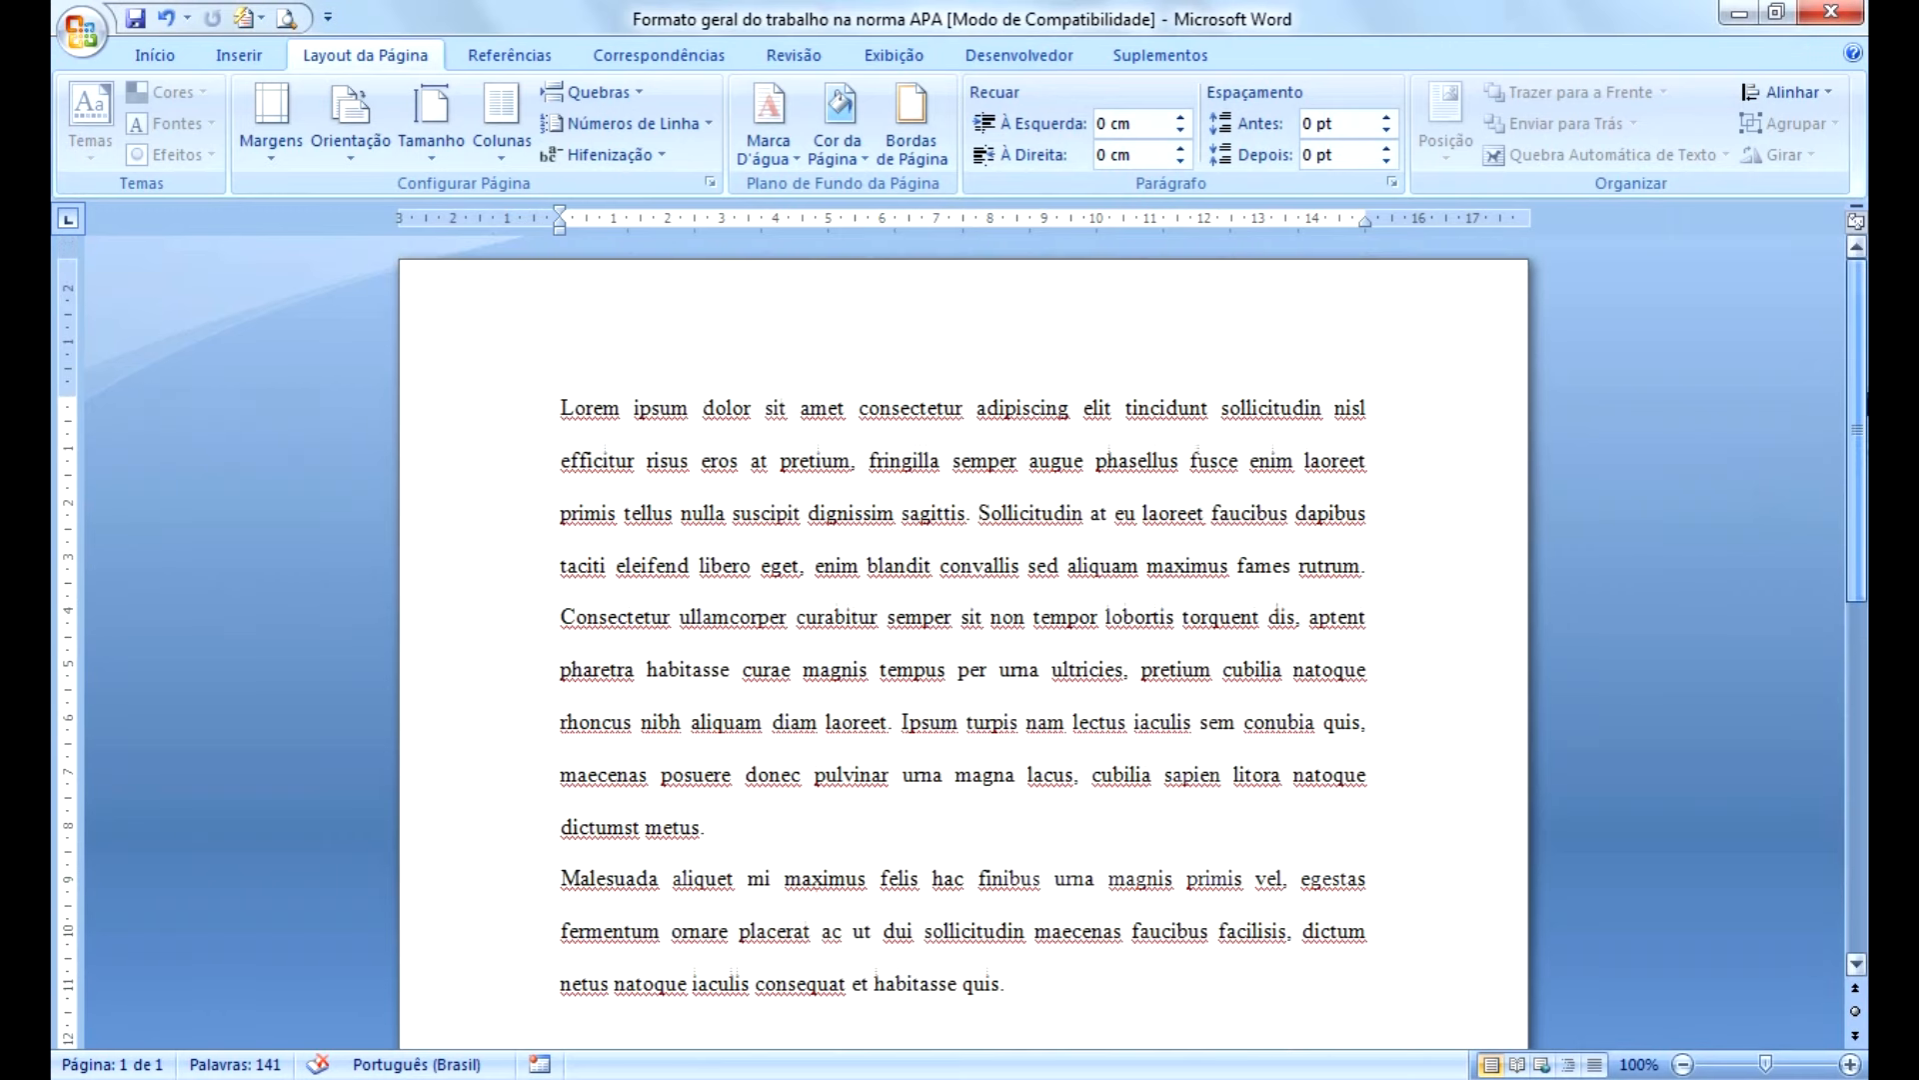
left_click(430, 156)
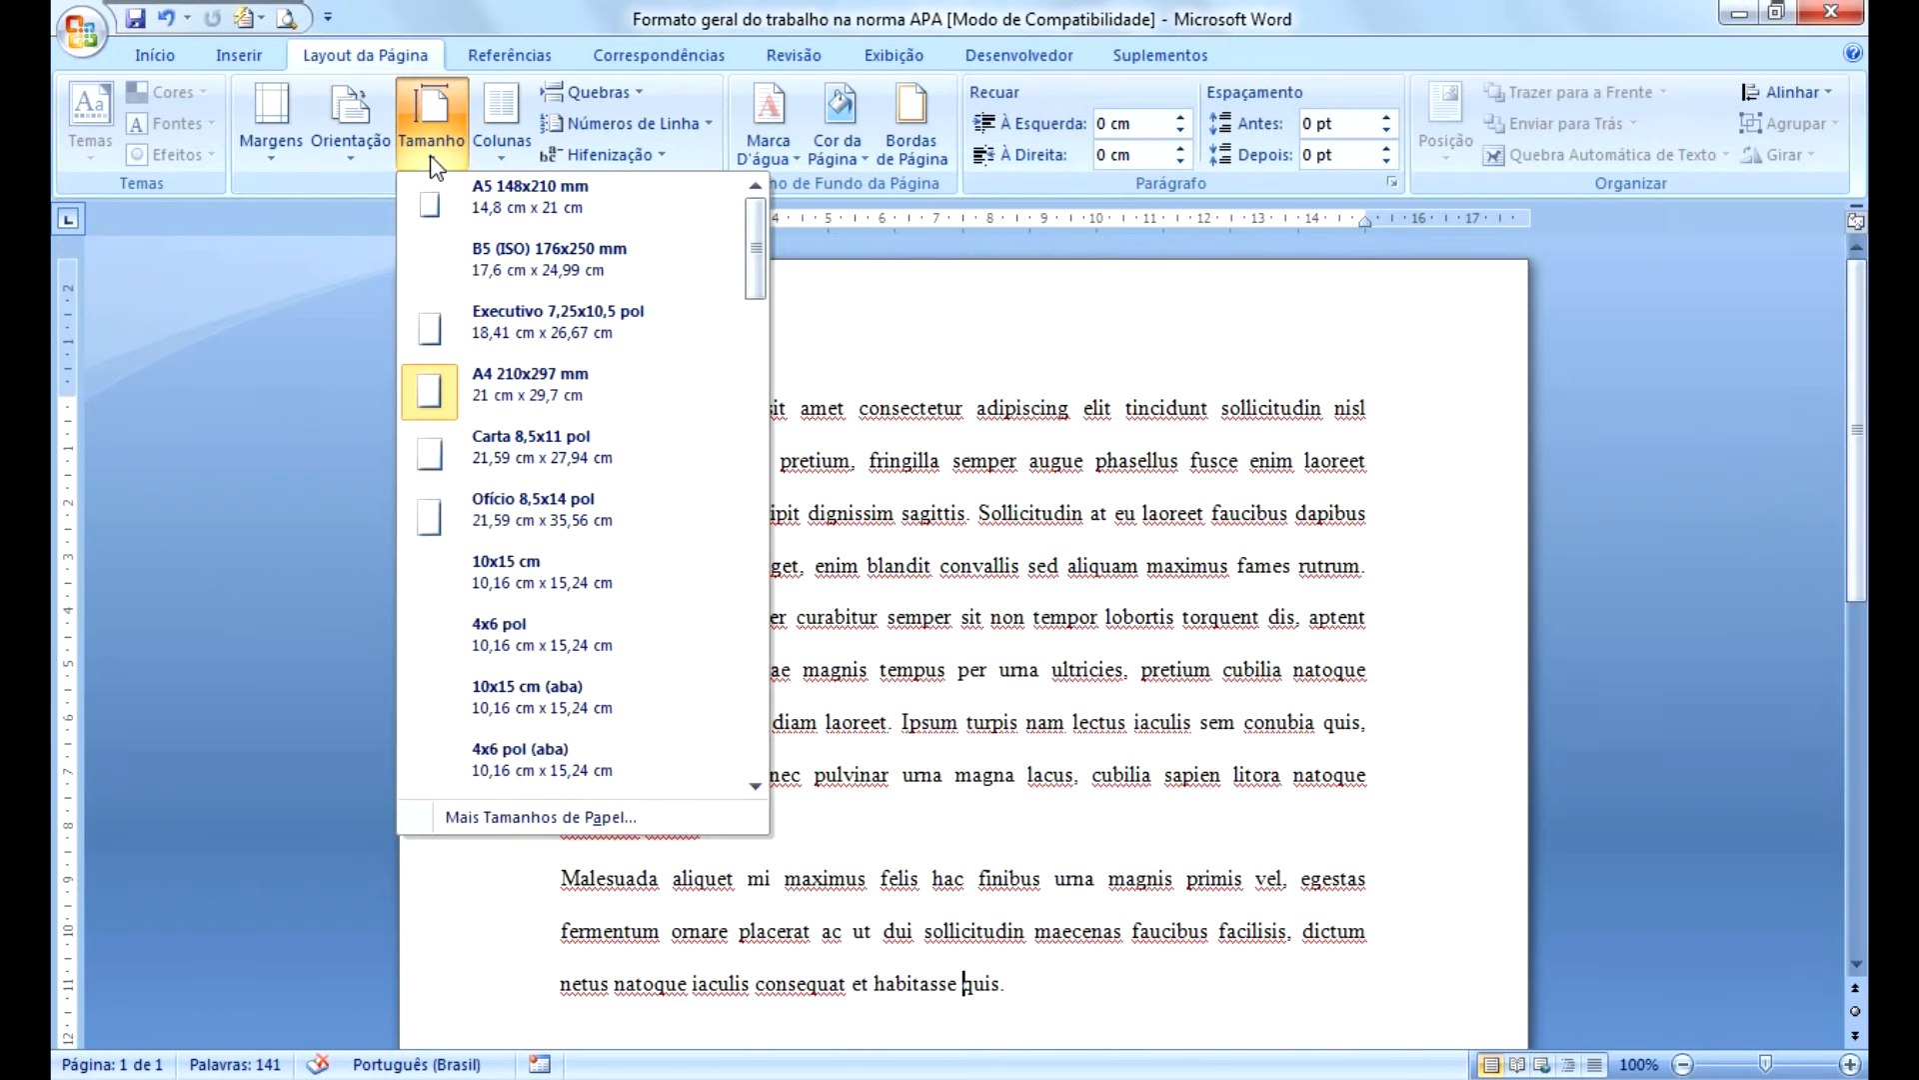
left_click(528, 452)
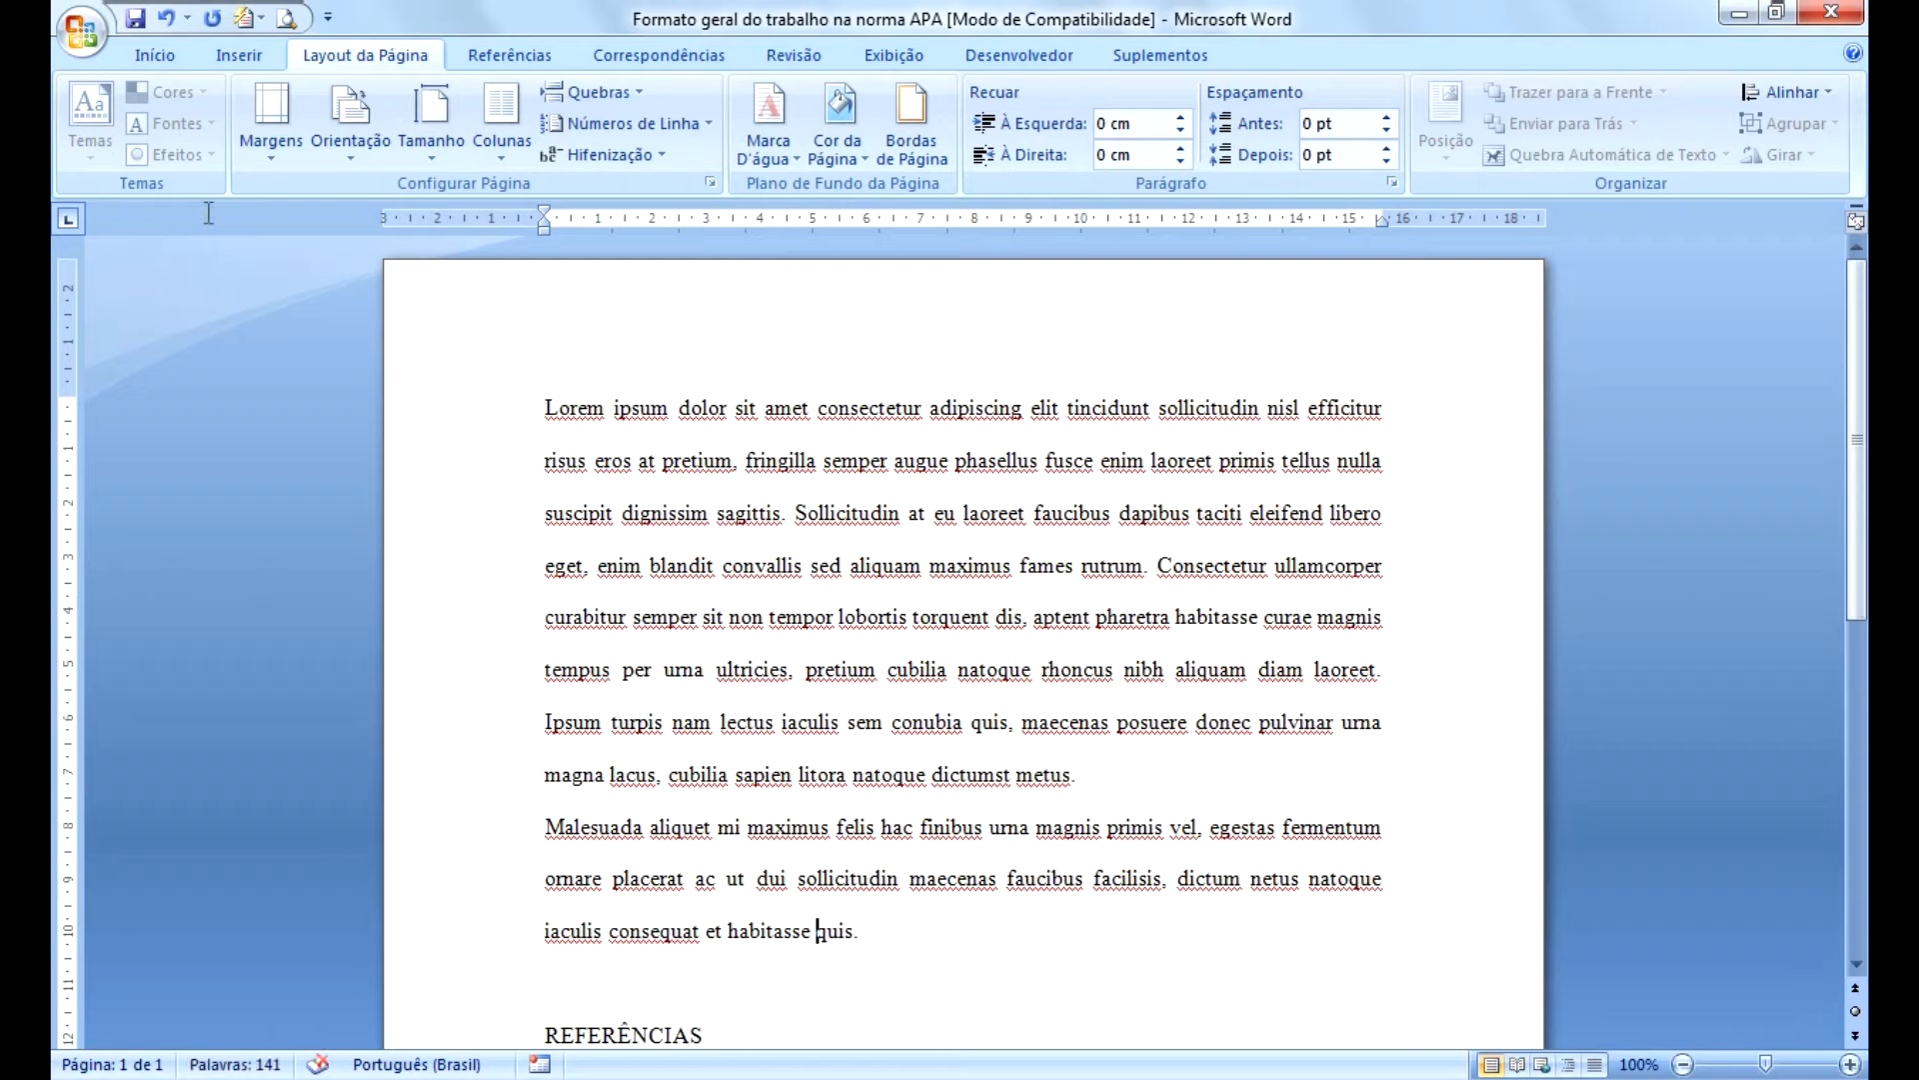
Step: Set the font size of the two body paragraphs above the REFERÊNCIAS heading to 12
left_click(155, 56)
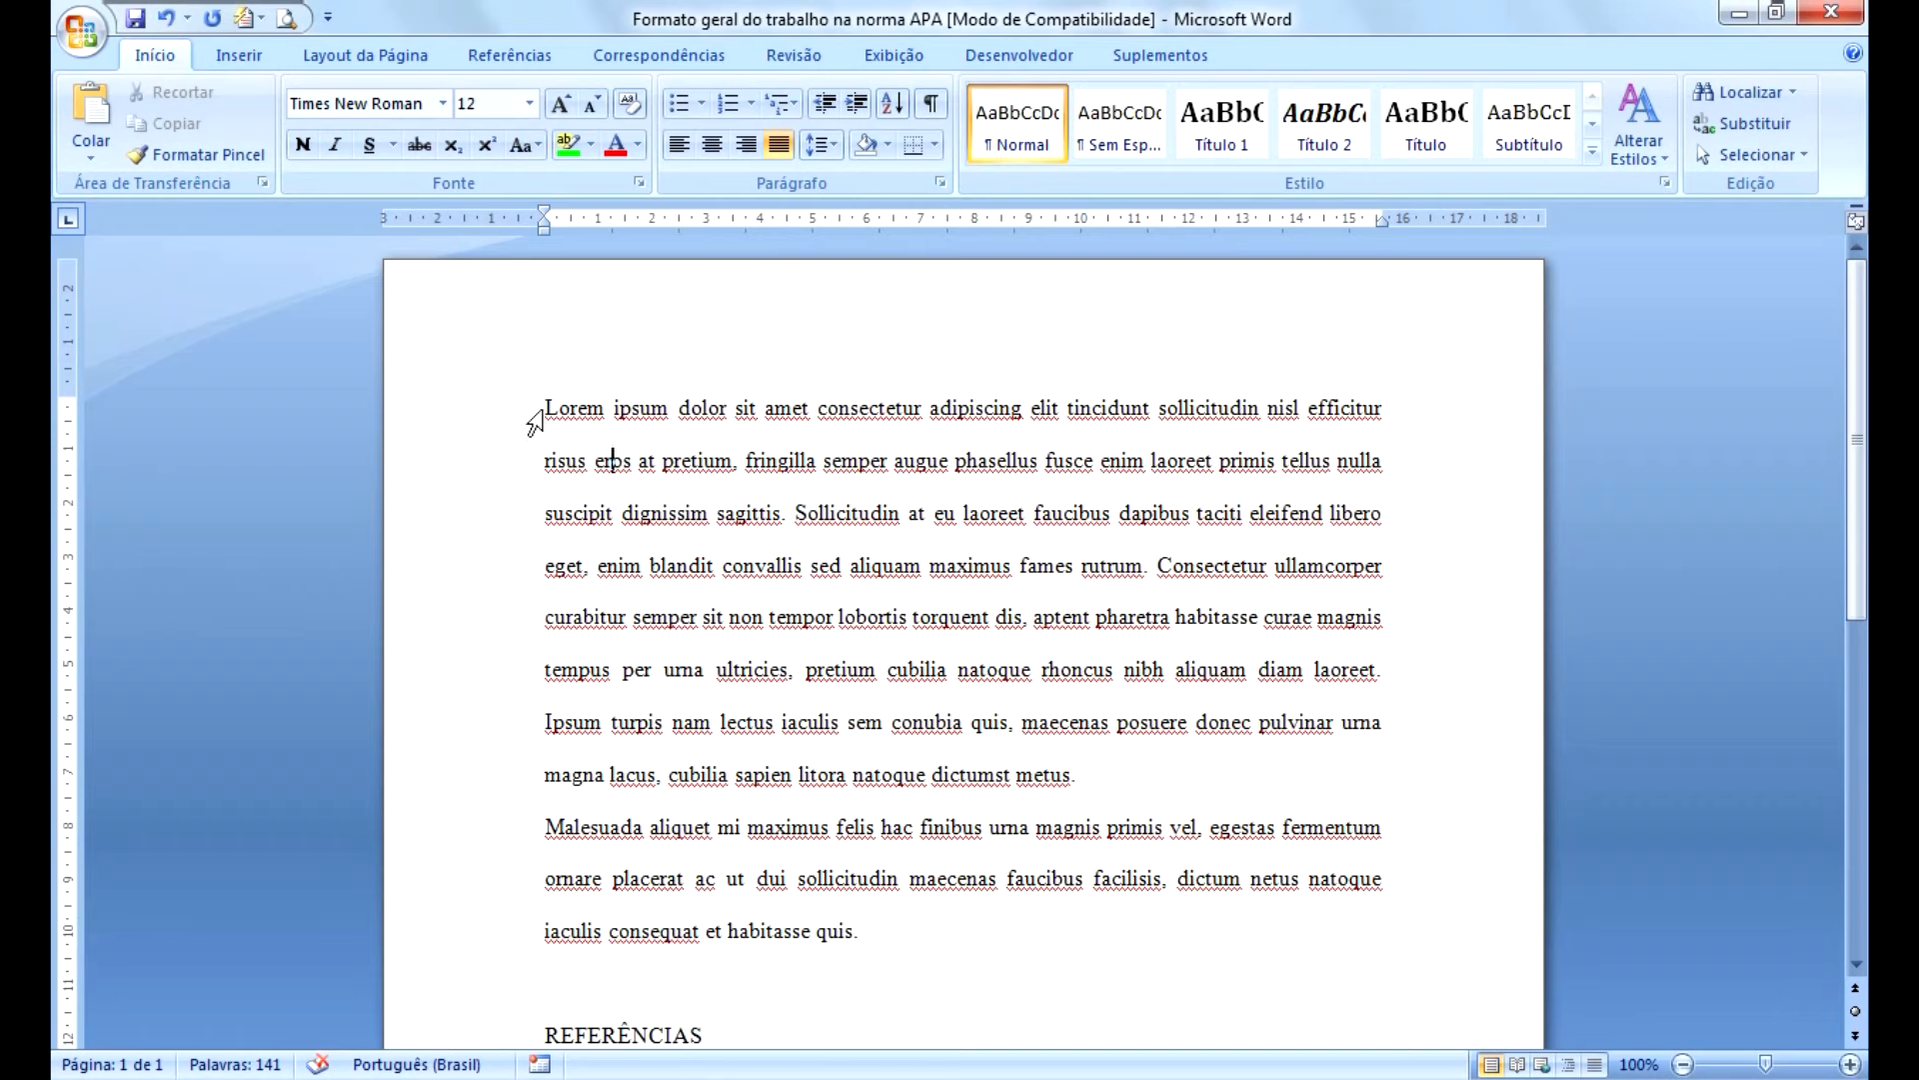
left_click_drag(543, 407, 874, 920)
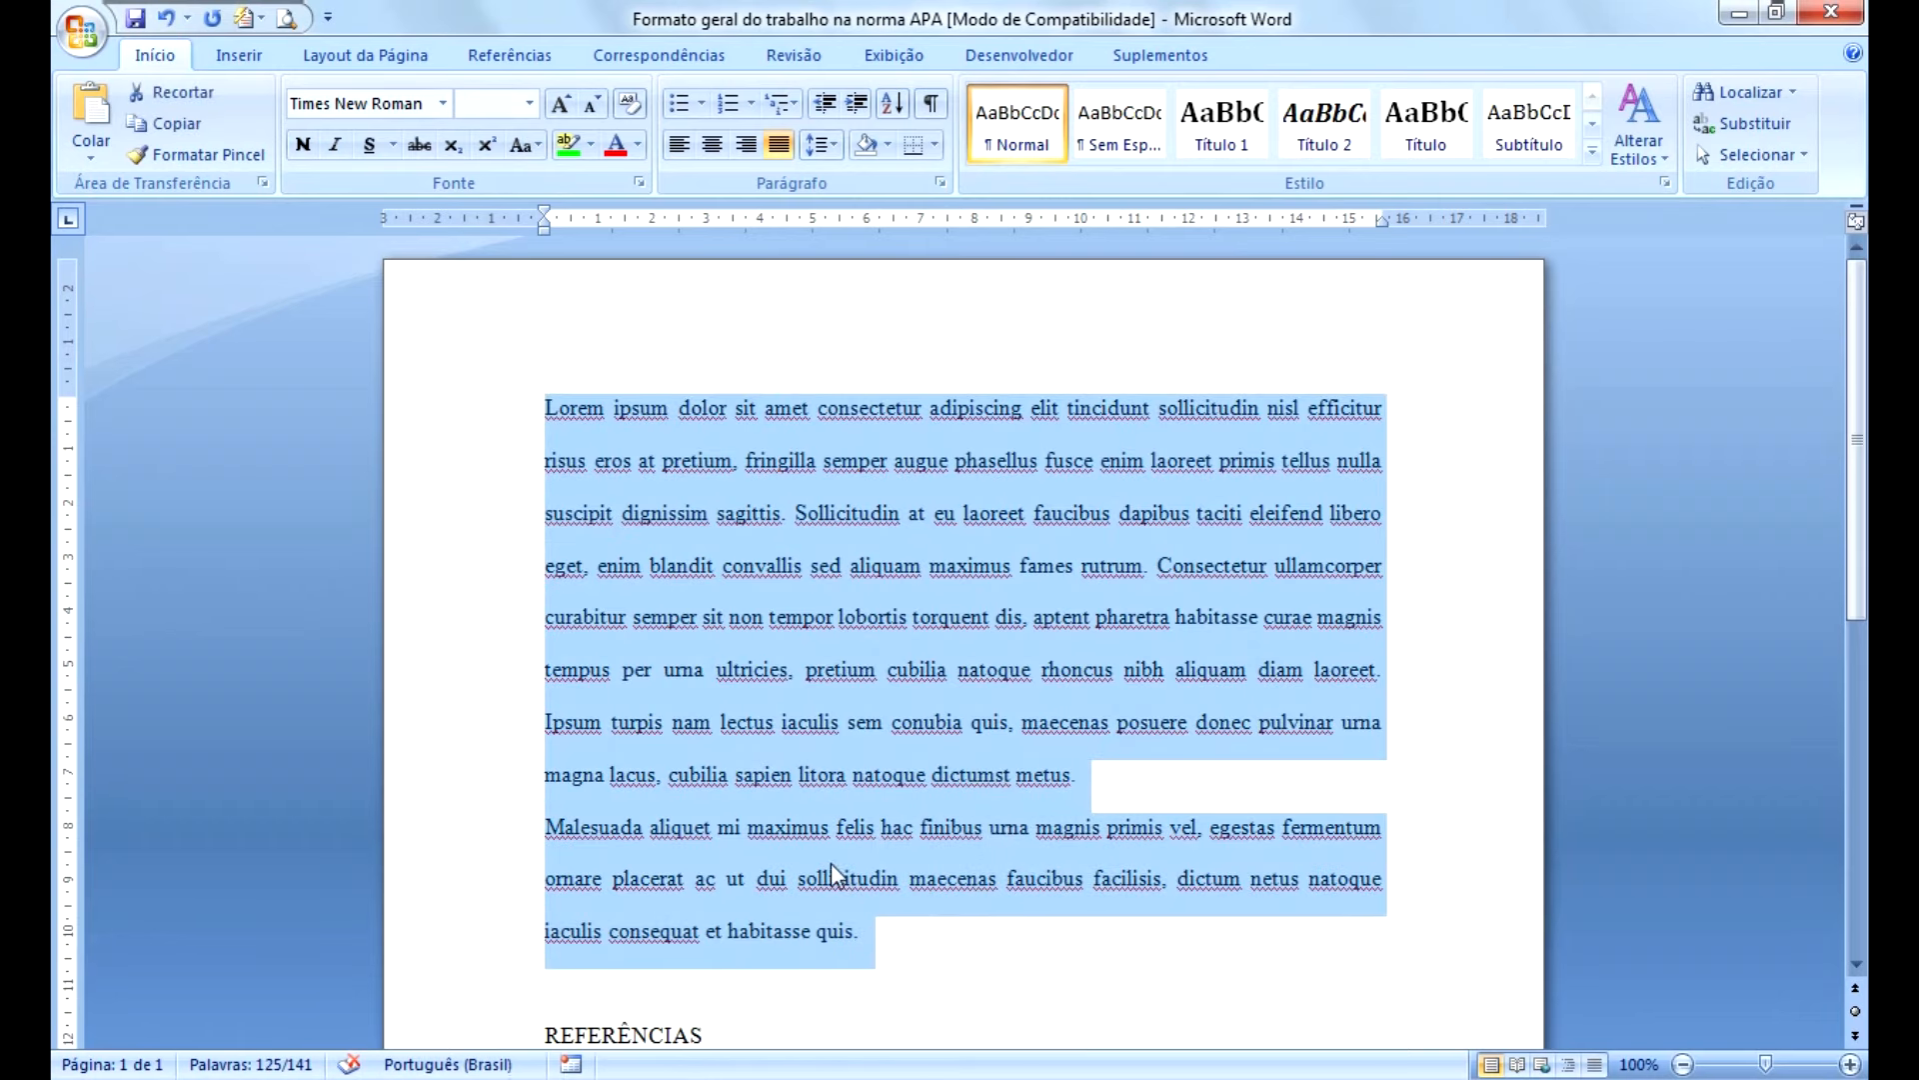
left_click(530, 102)
left_click(483, 232)
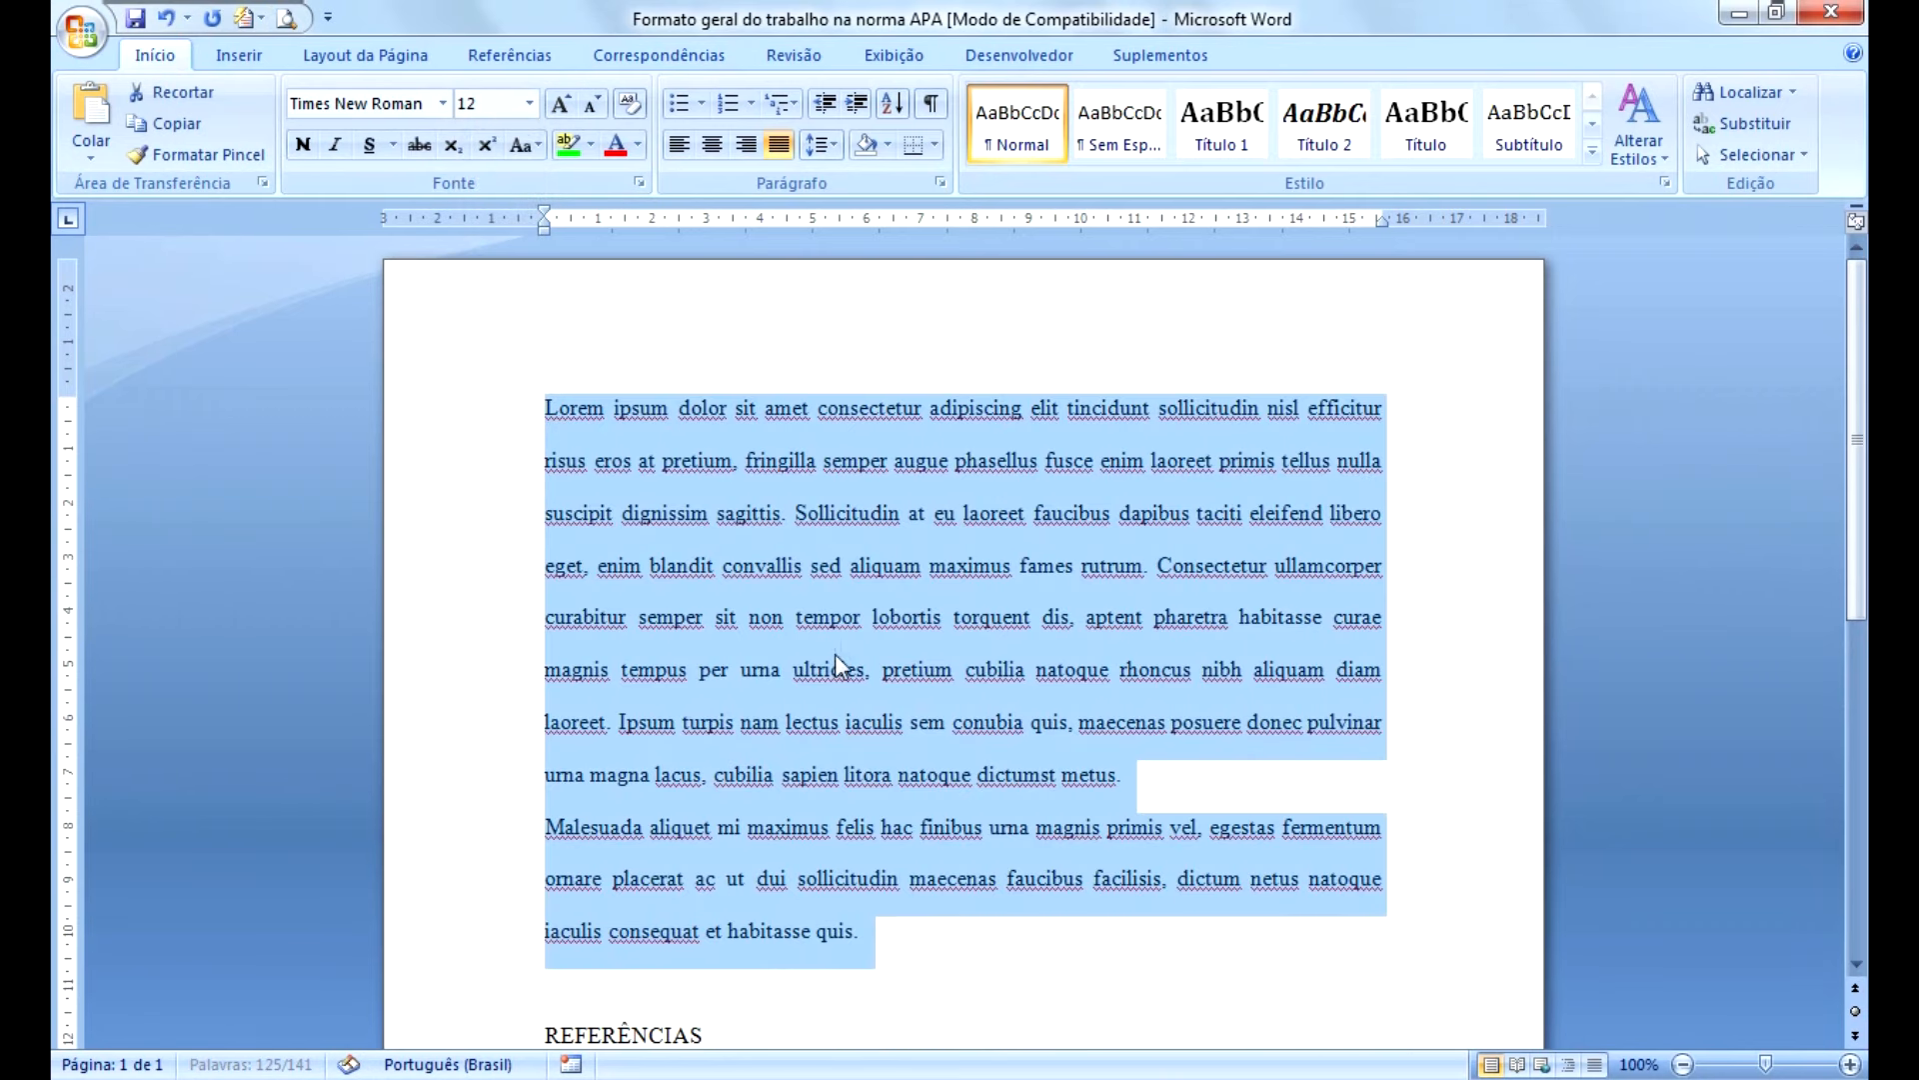
left_click(836, 654)
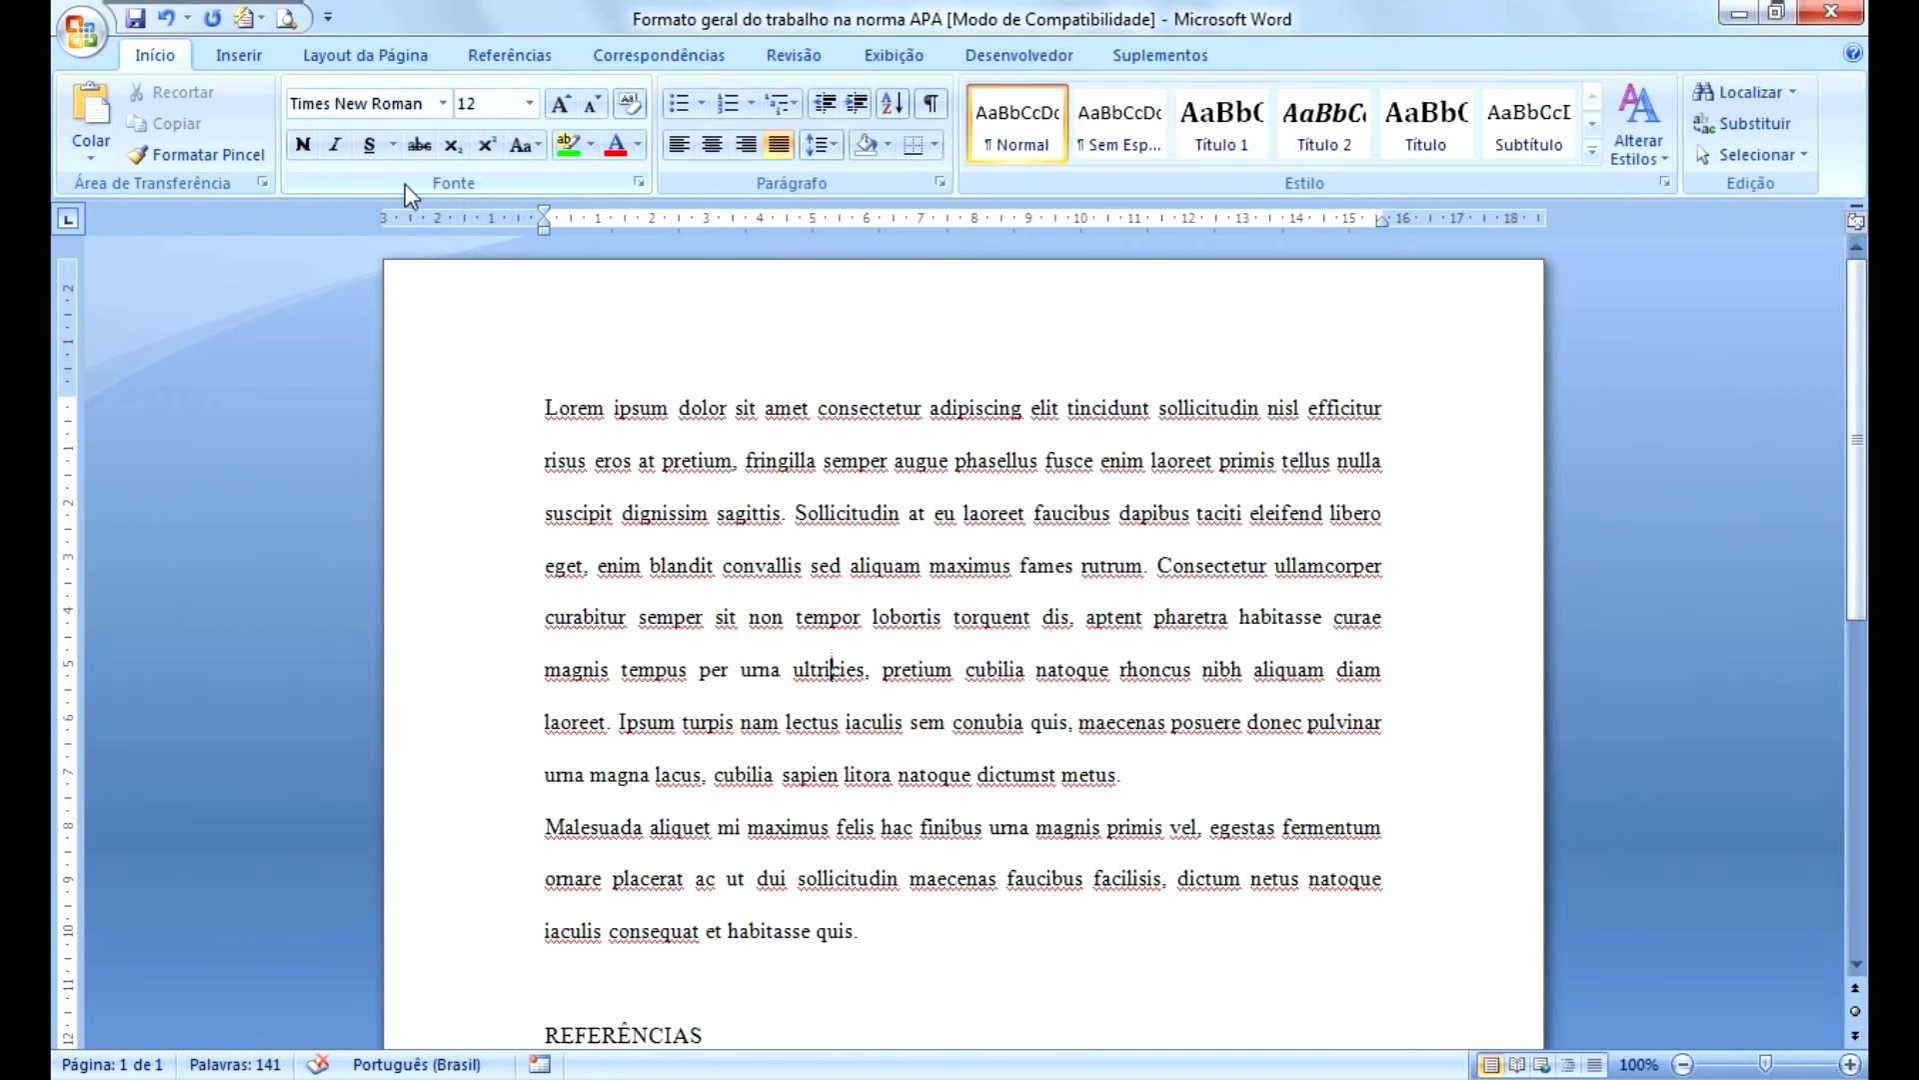
Step: Change the two body paragraphs to the Georgia font at size 11
left_click(442, 102)
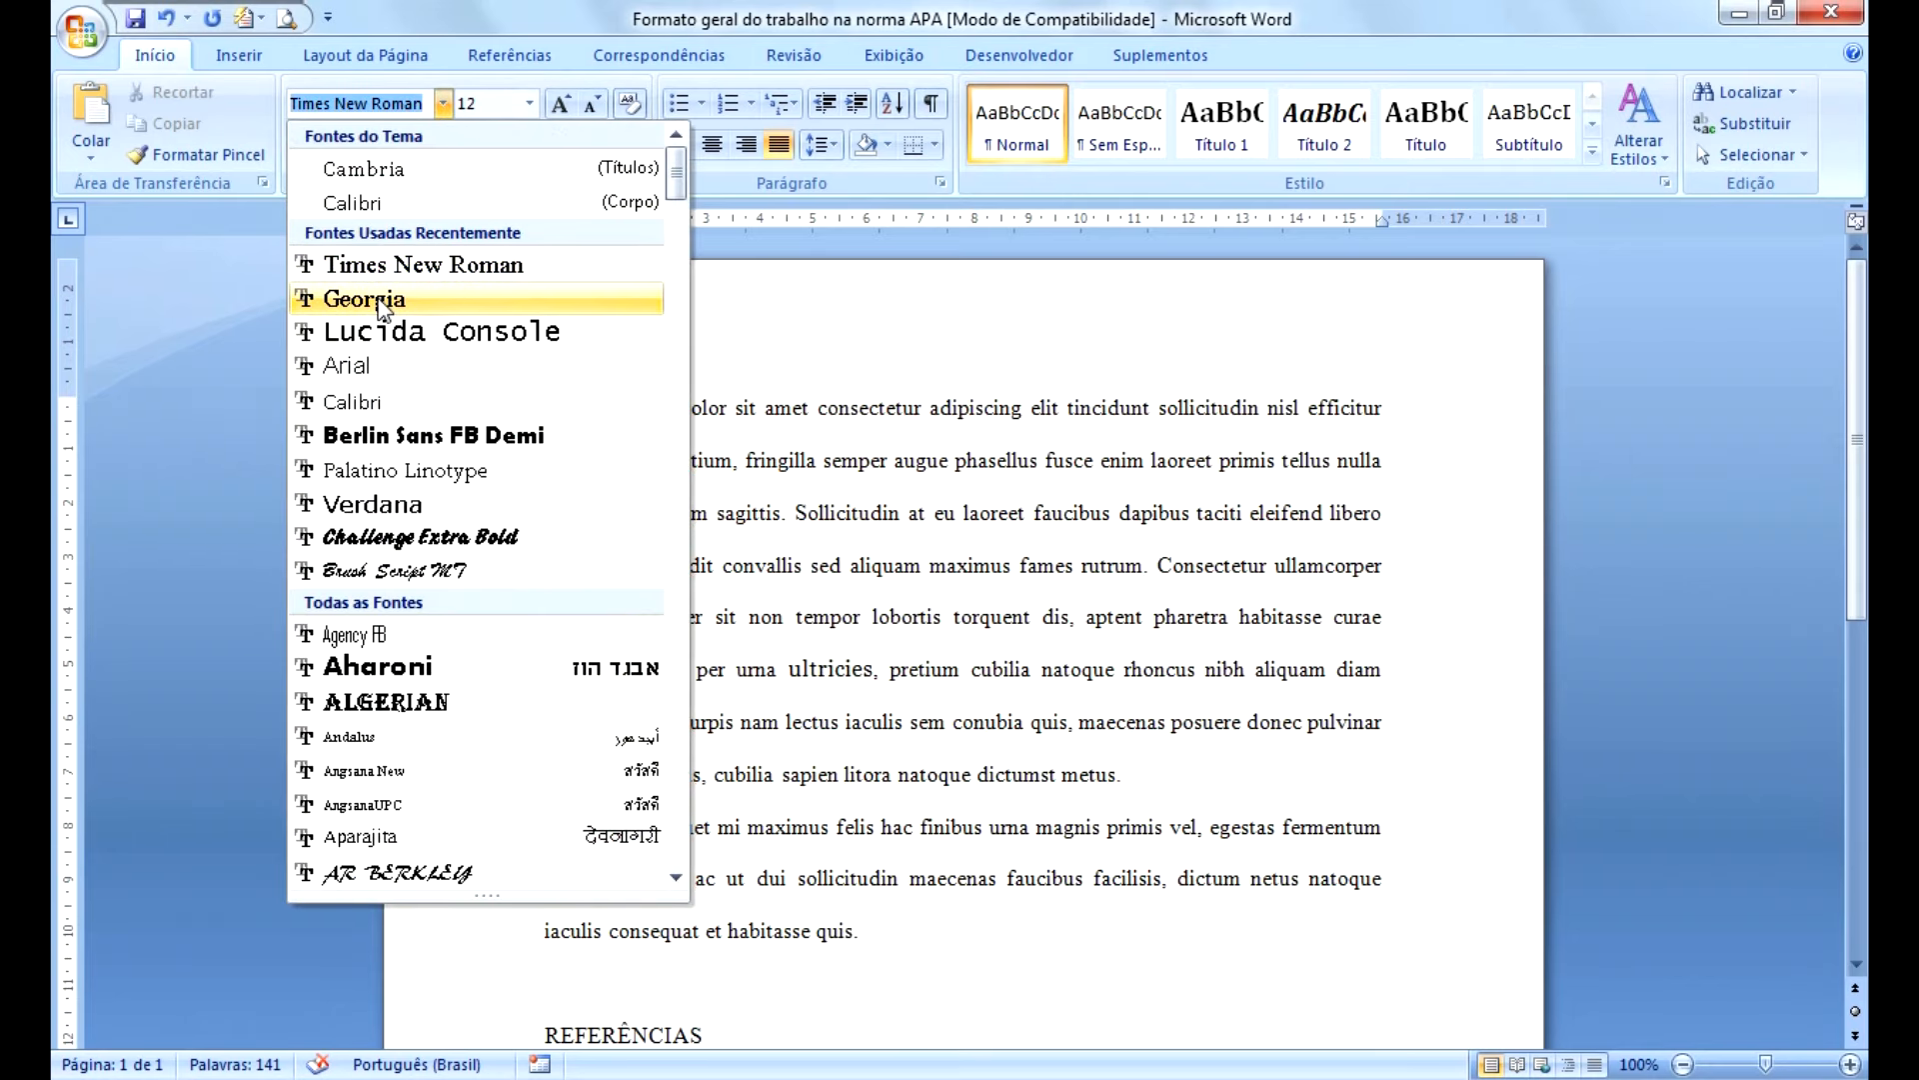
left_click(379, 298)
left_click_drag(546, 409, 887, 932)
left_click(441, 102)
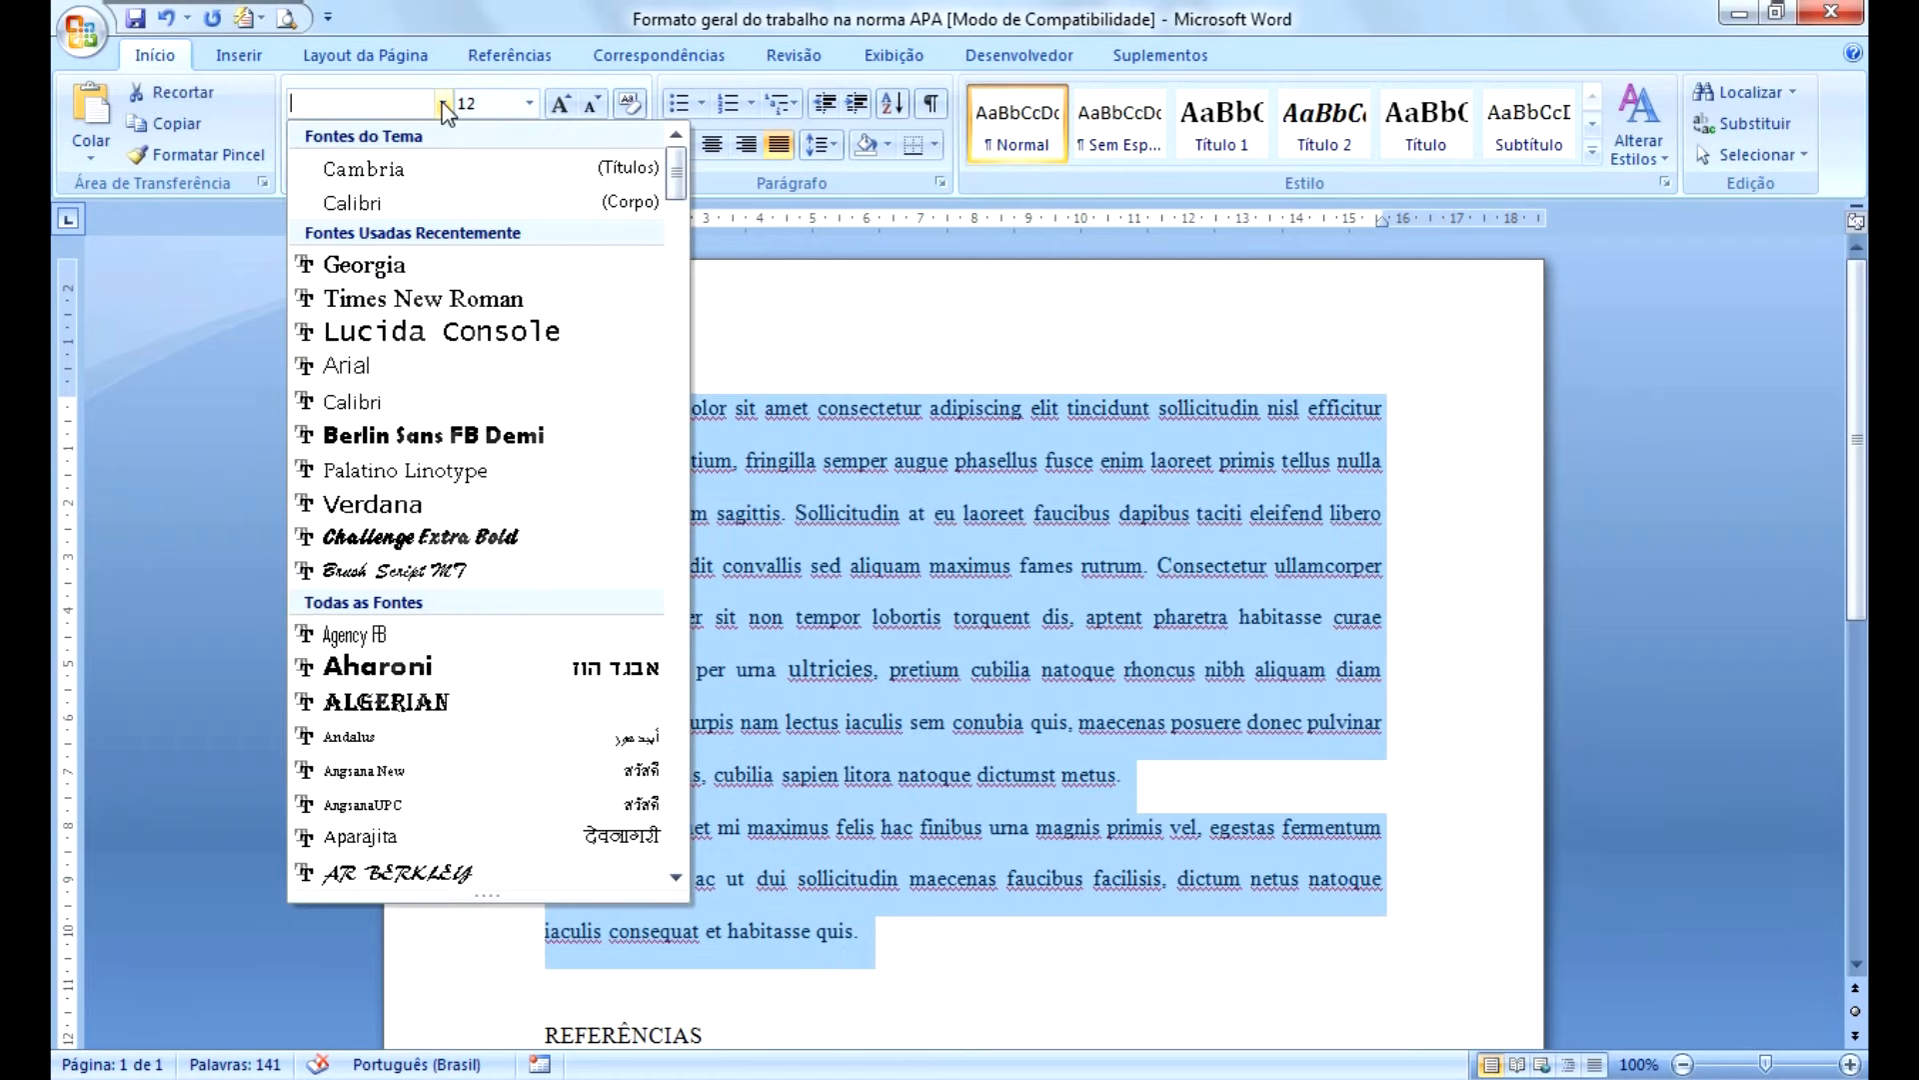
left_click(363, 264)
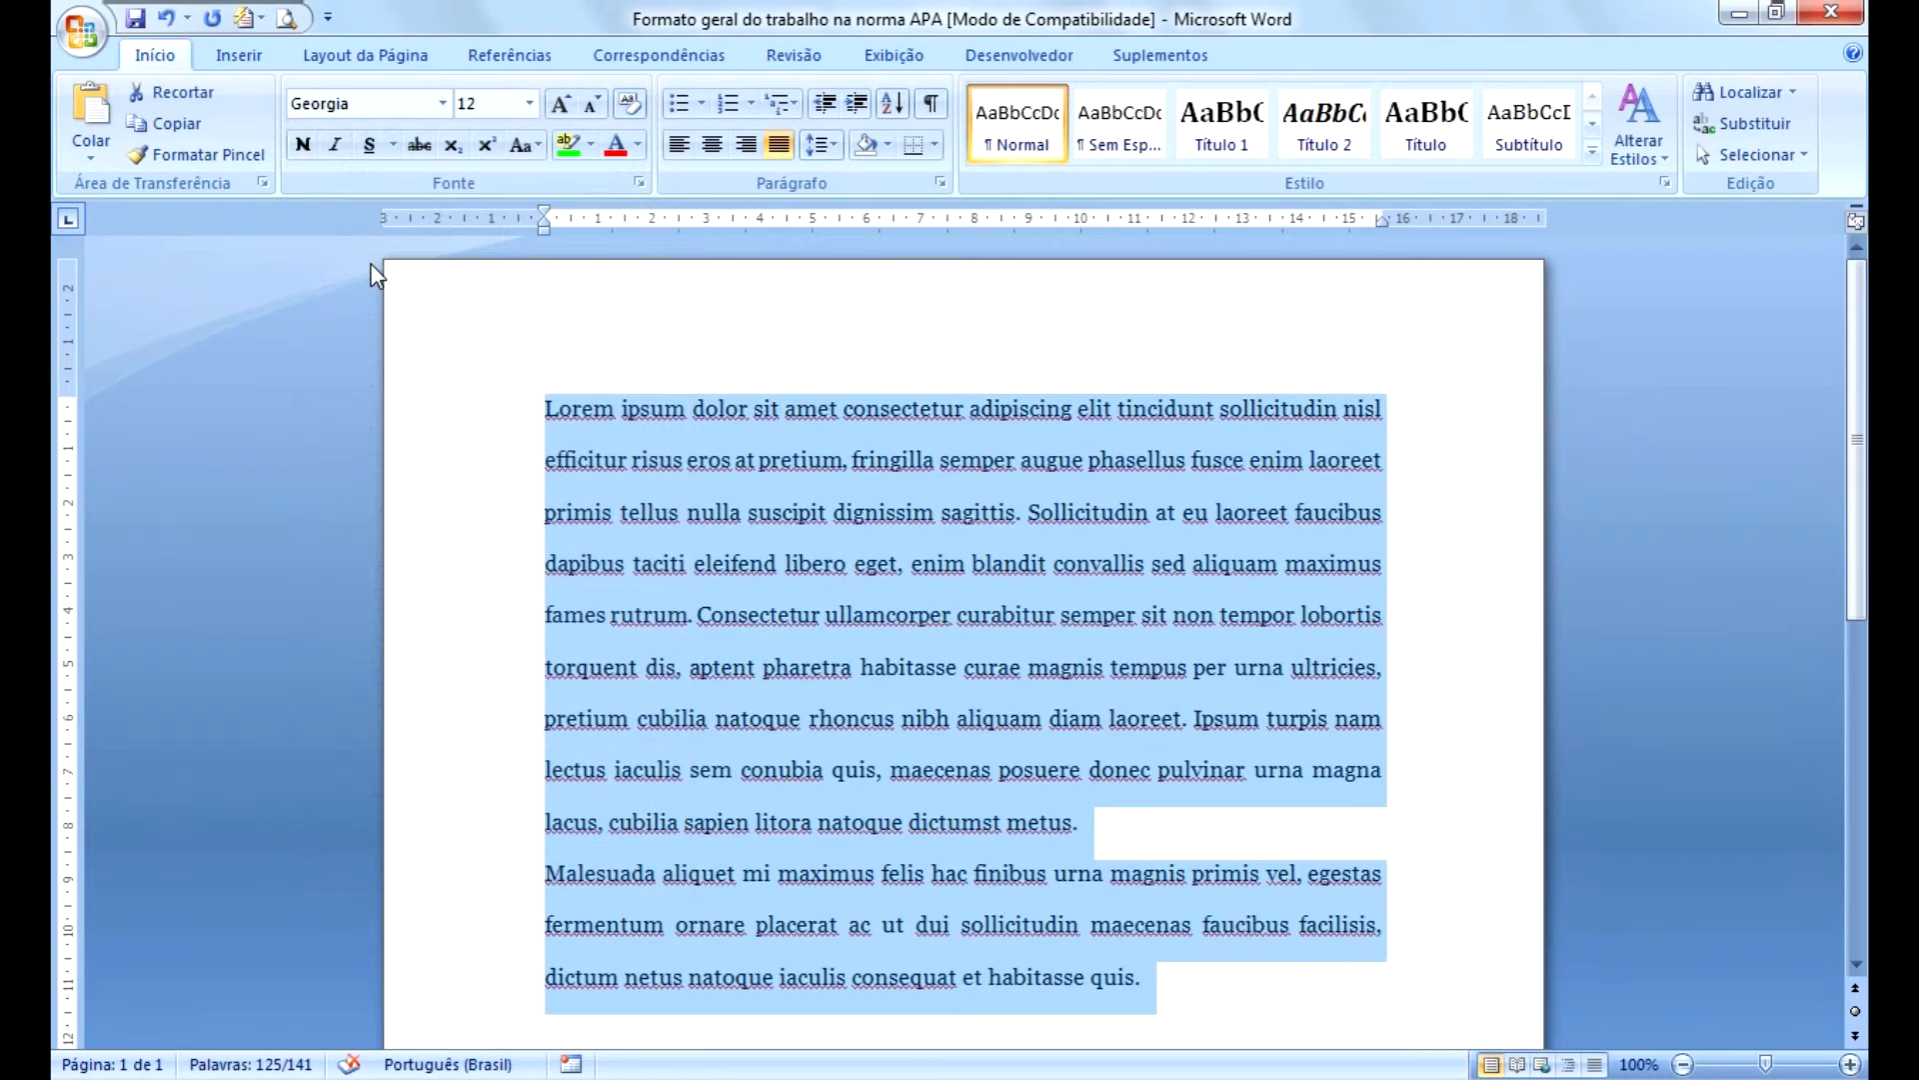
left_click(529, 103)
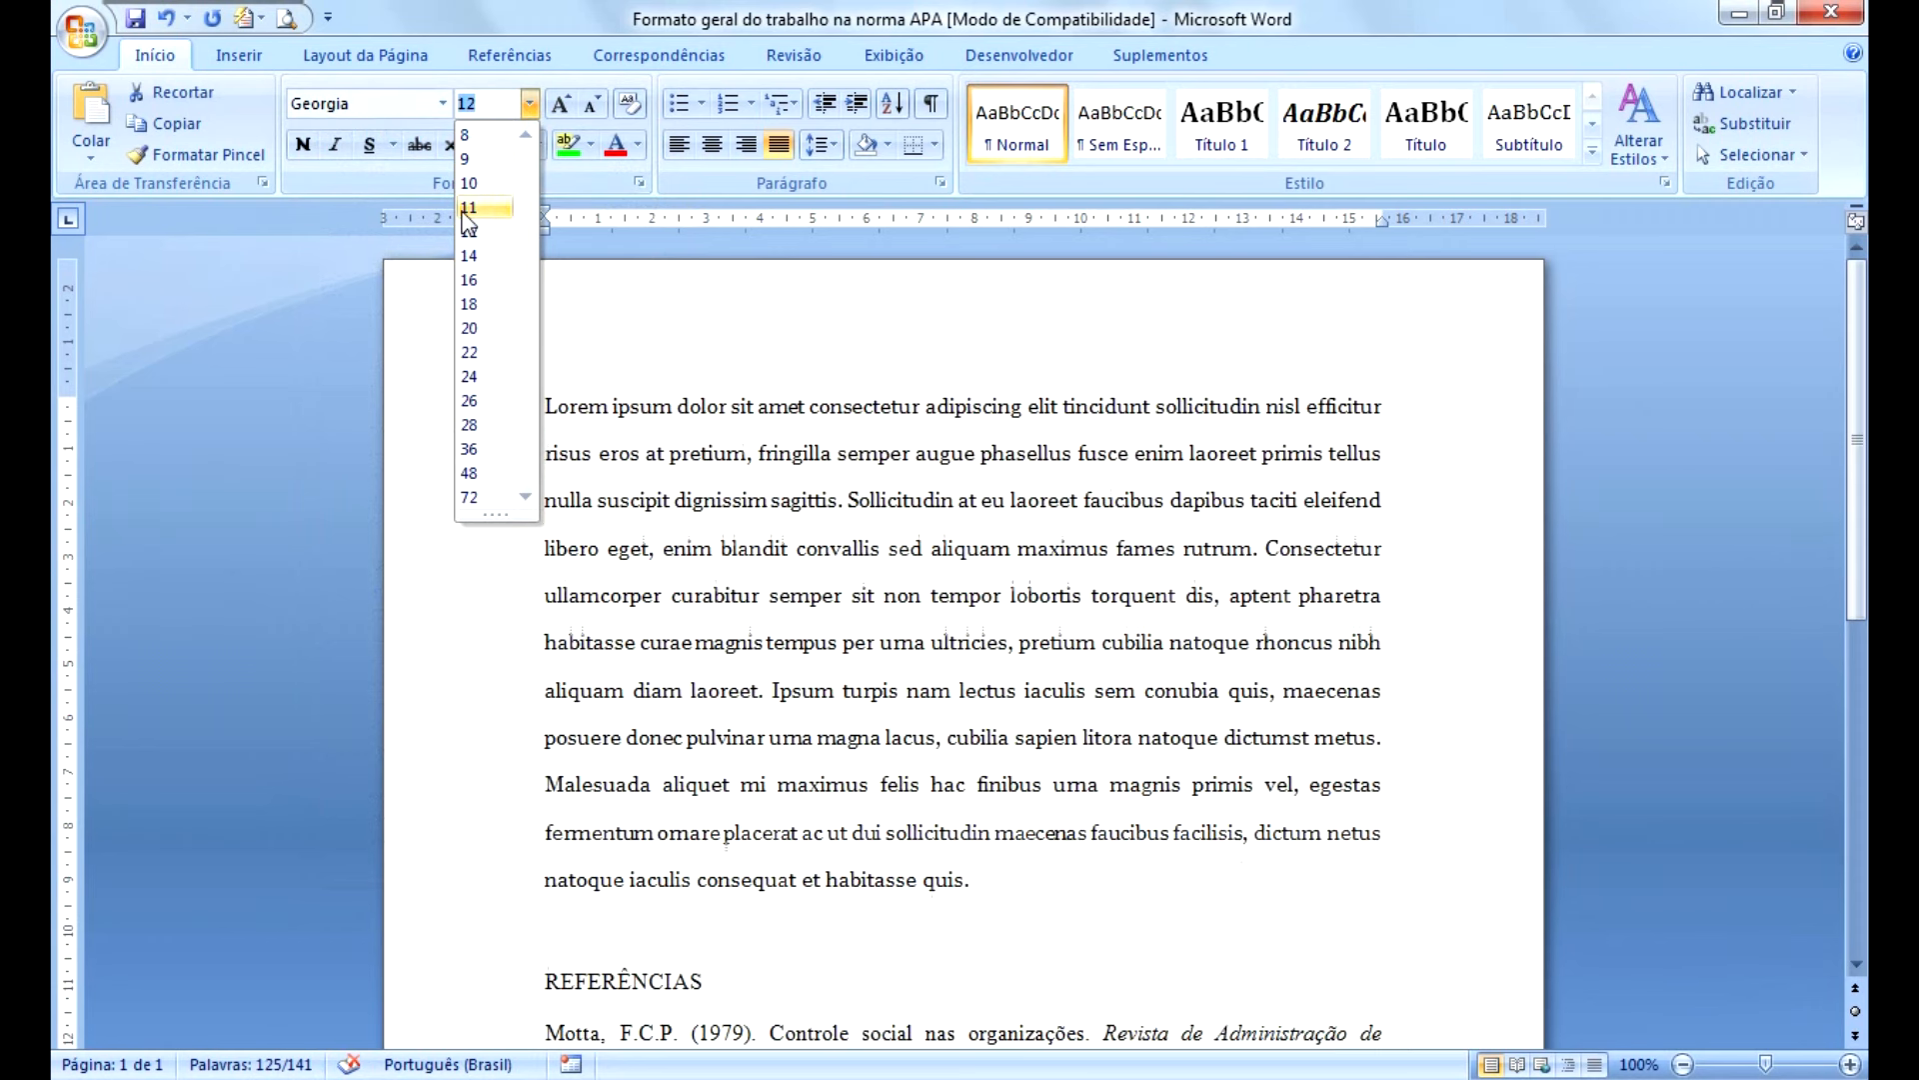
left_click(469, 208)
left_click(707, 611)
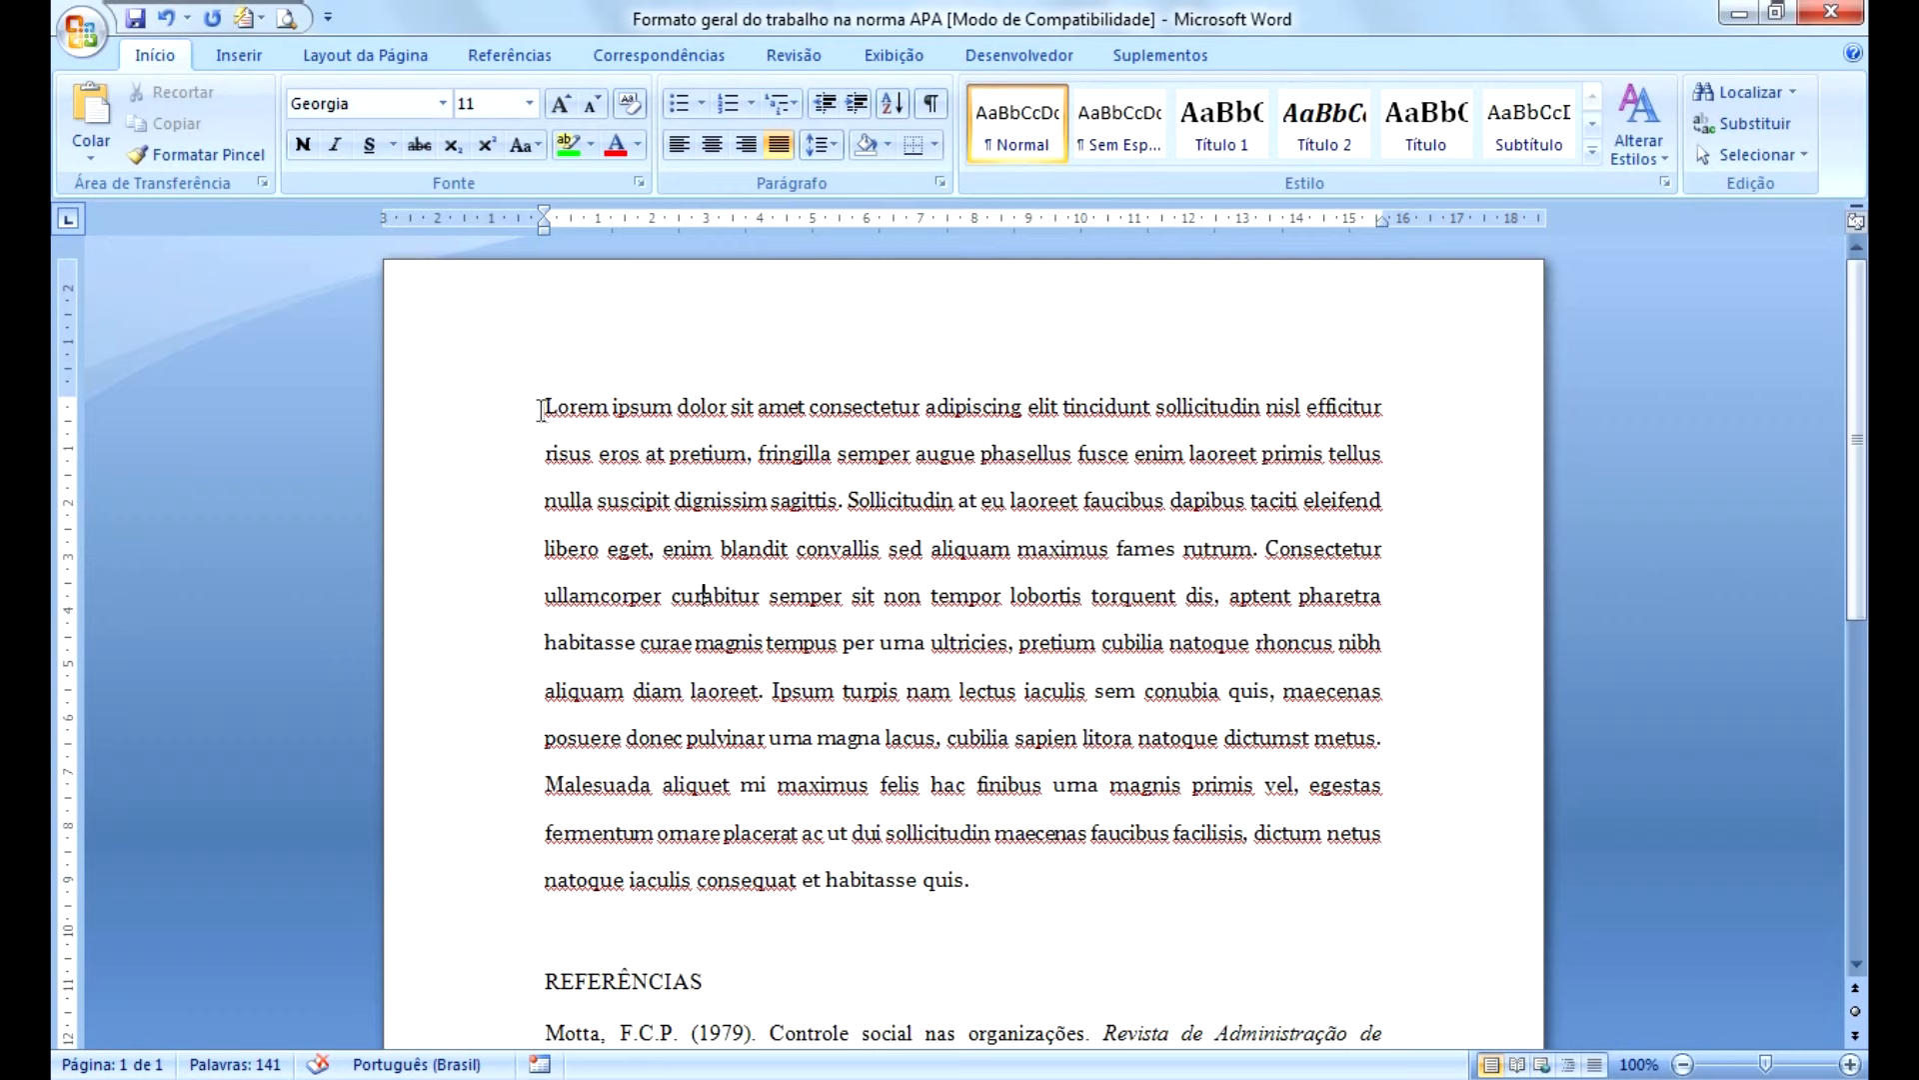
Step: Format the entire text, including the REFERÊNCIAS section, in Times New Roman at size 12
left_click_drag(546, 404, 810, 930)
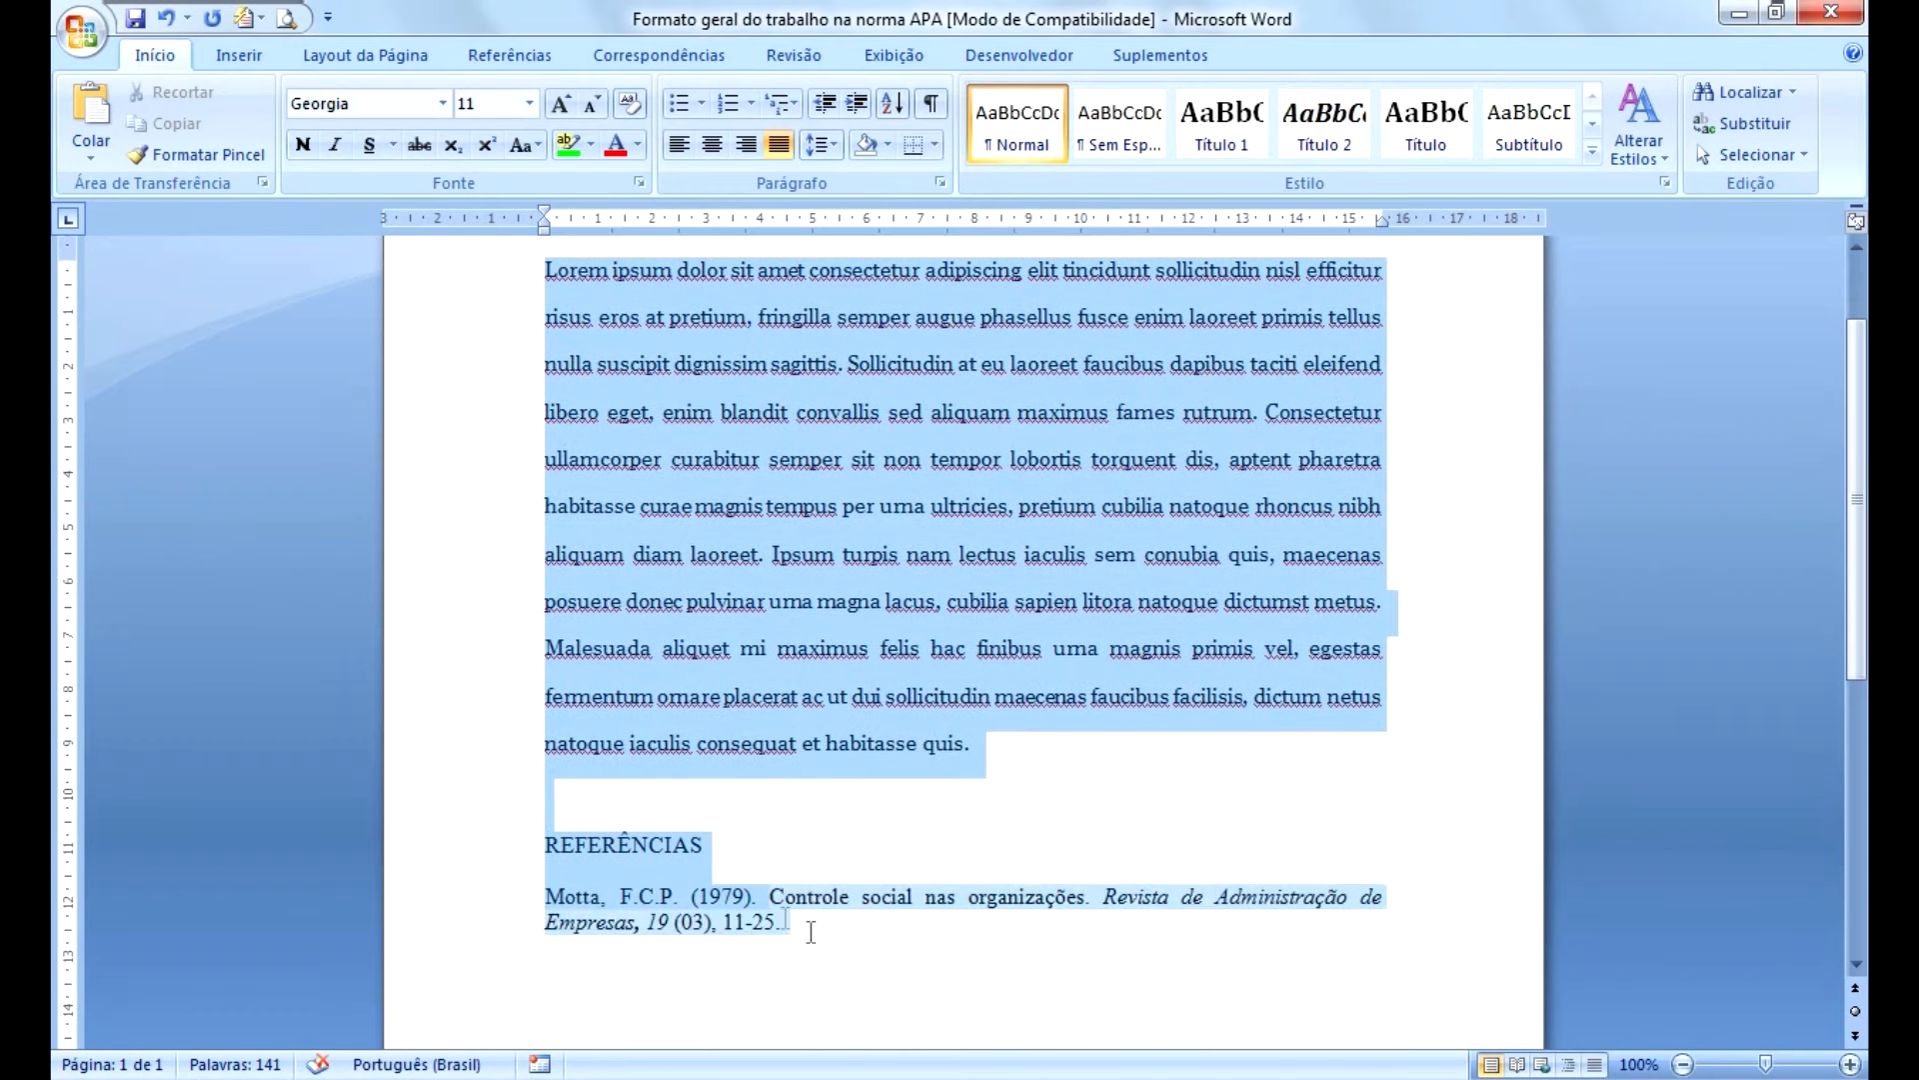
left_click(442, 103)
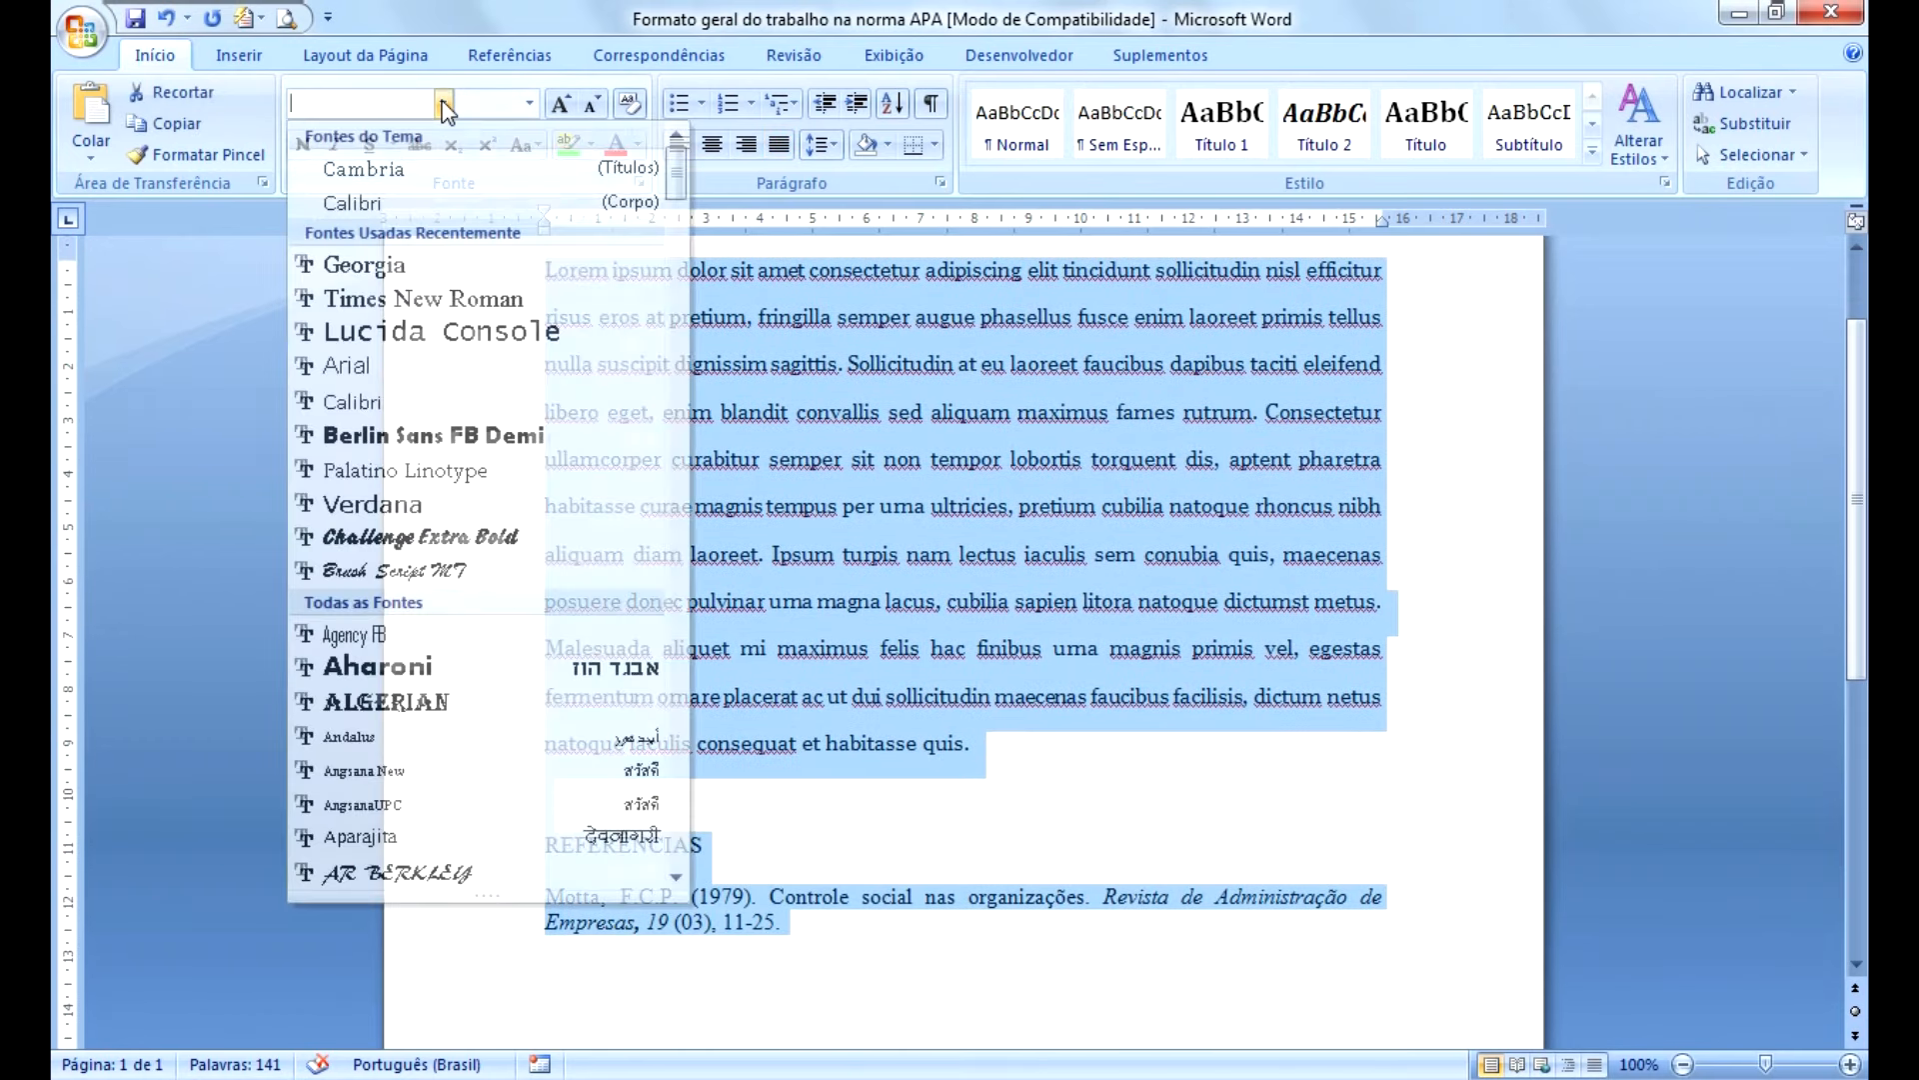
left_click(388, 300)
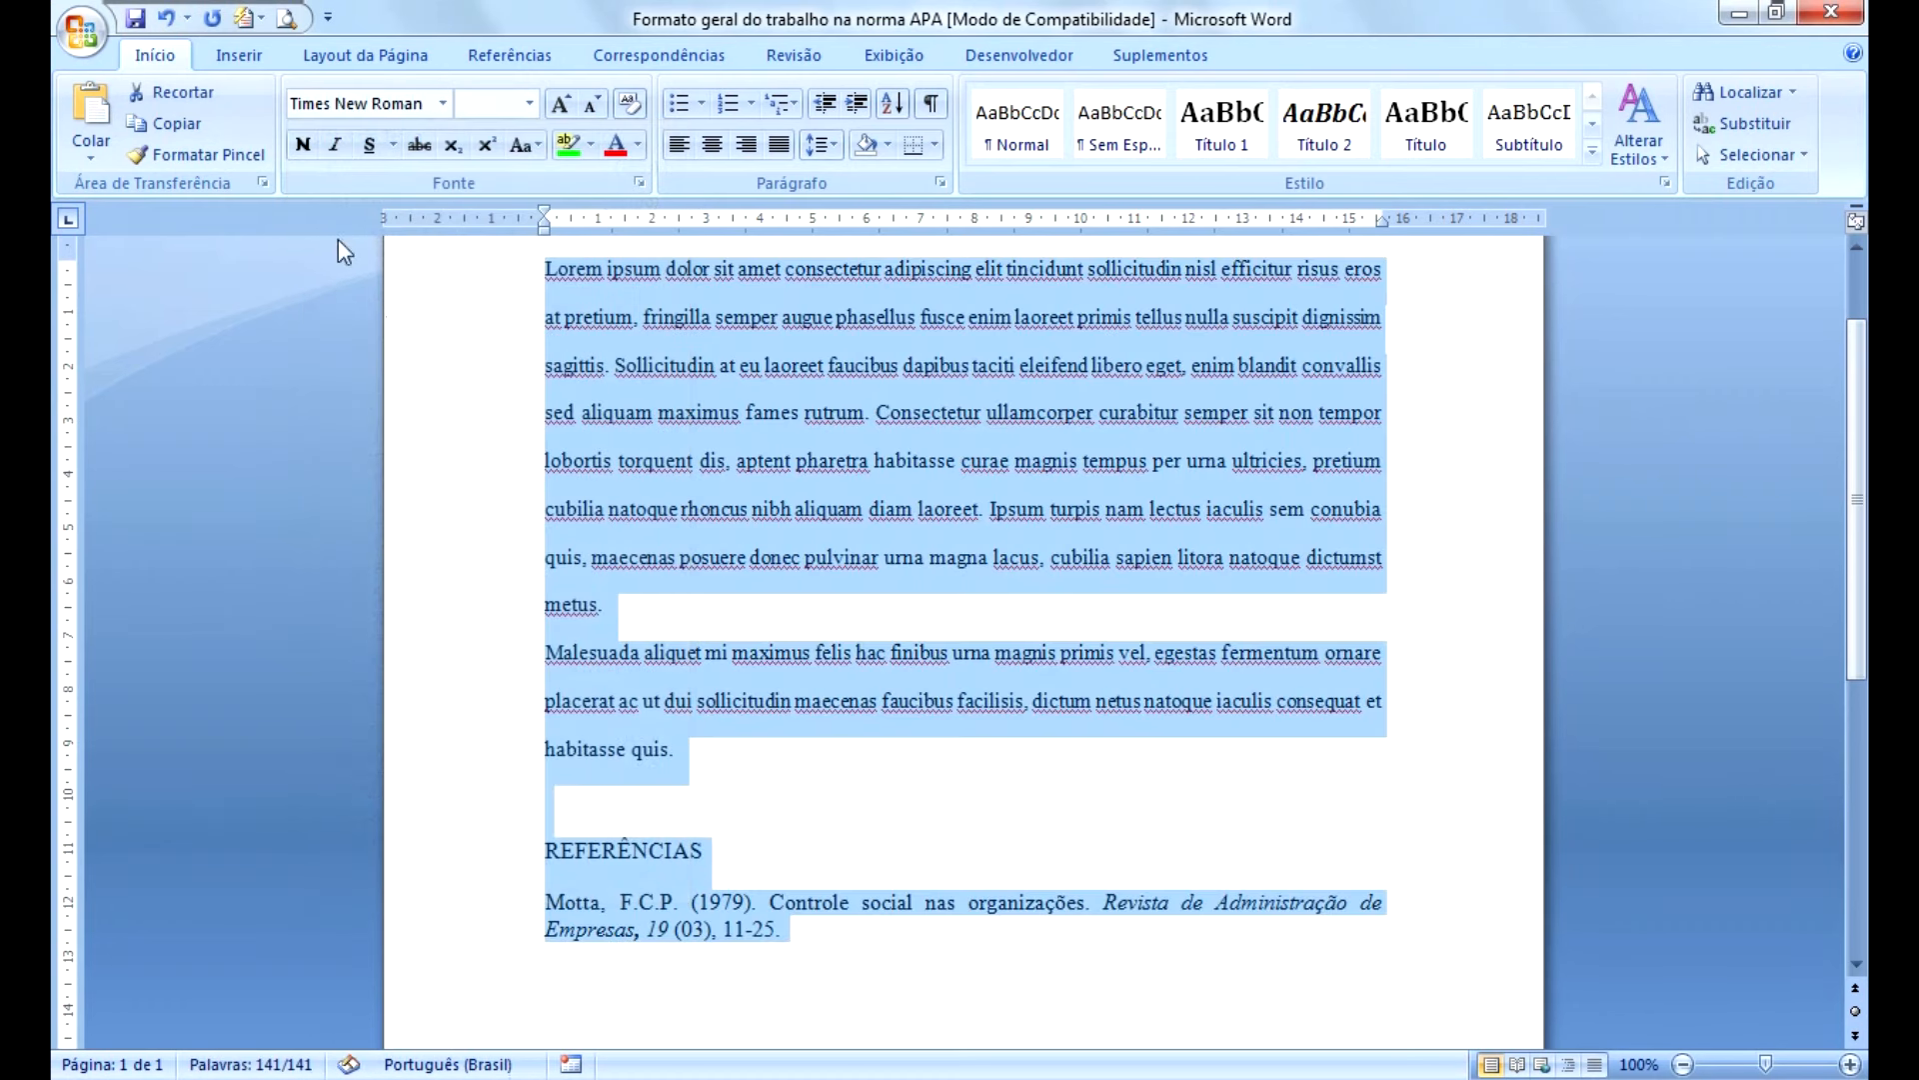
left_click(530, 103)
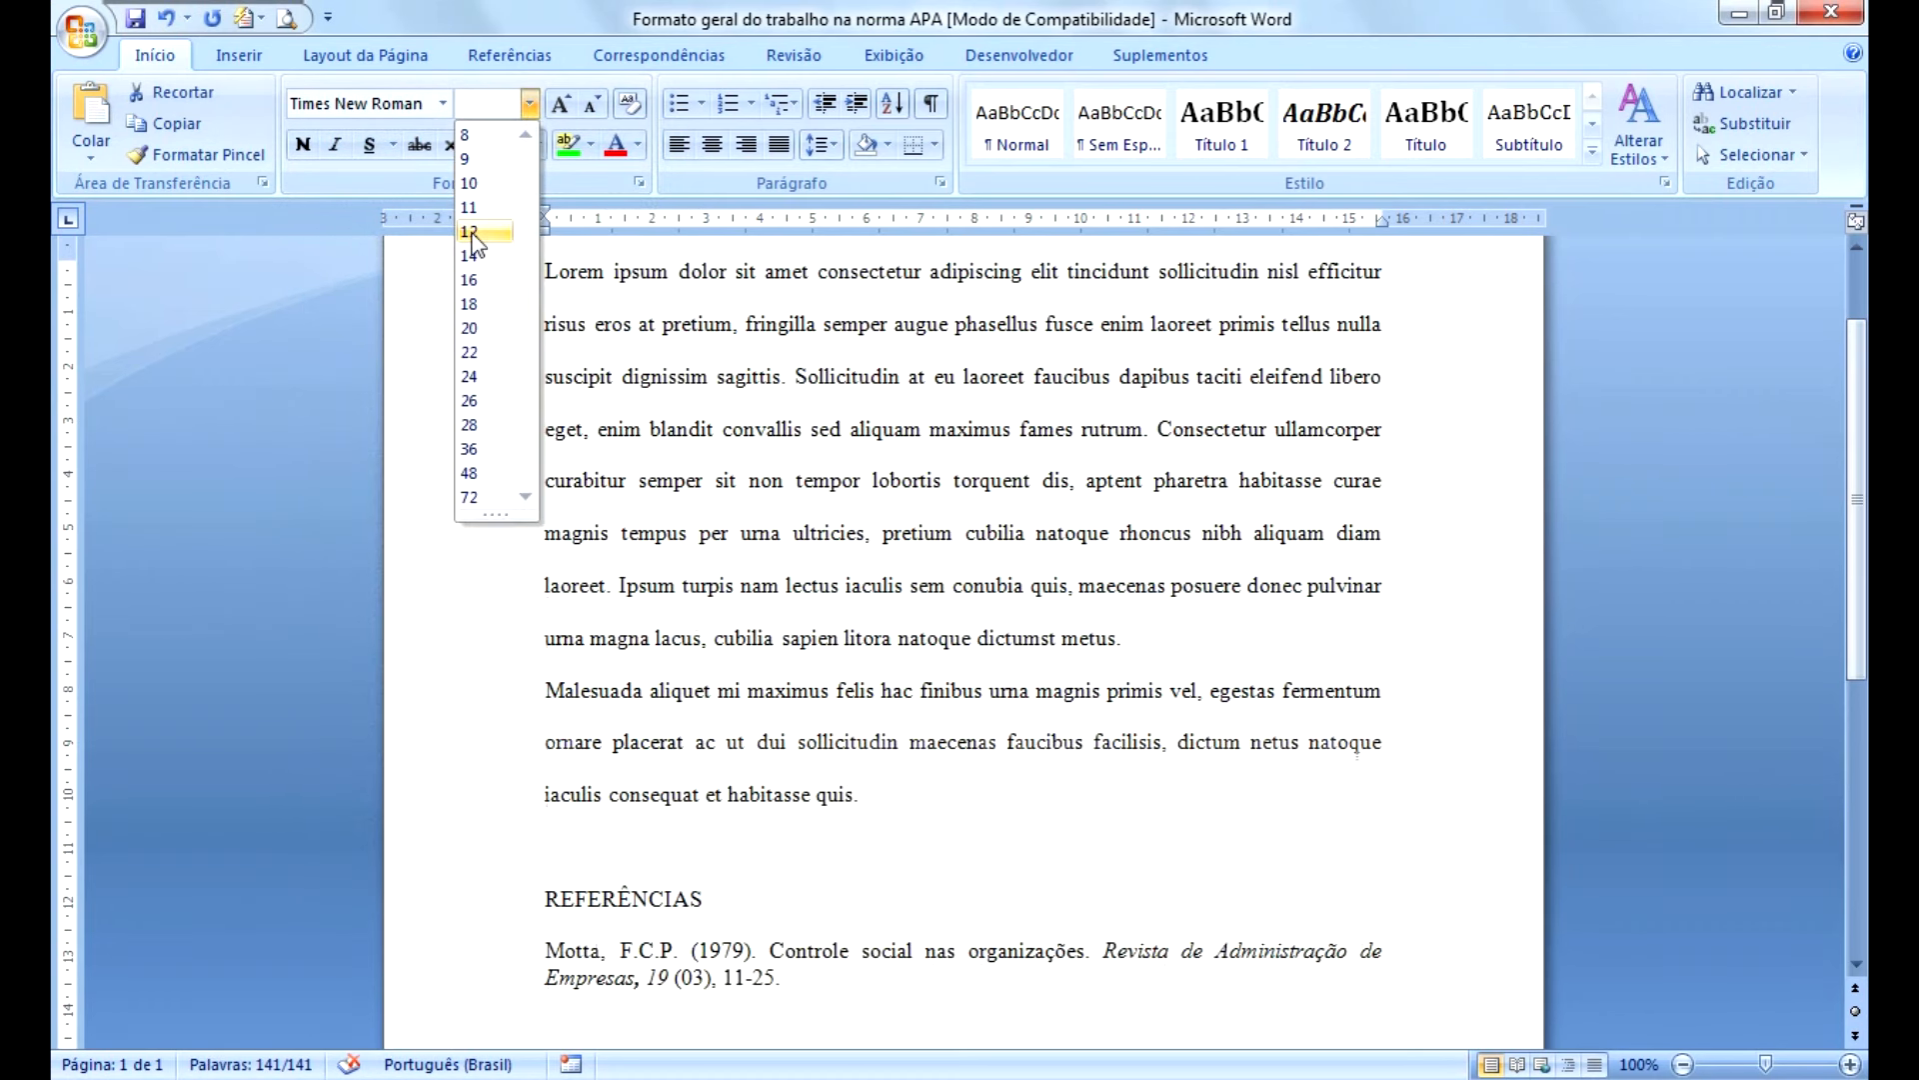
left_click(469, 230)
left_click(750, 479)
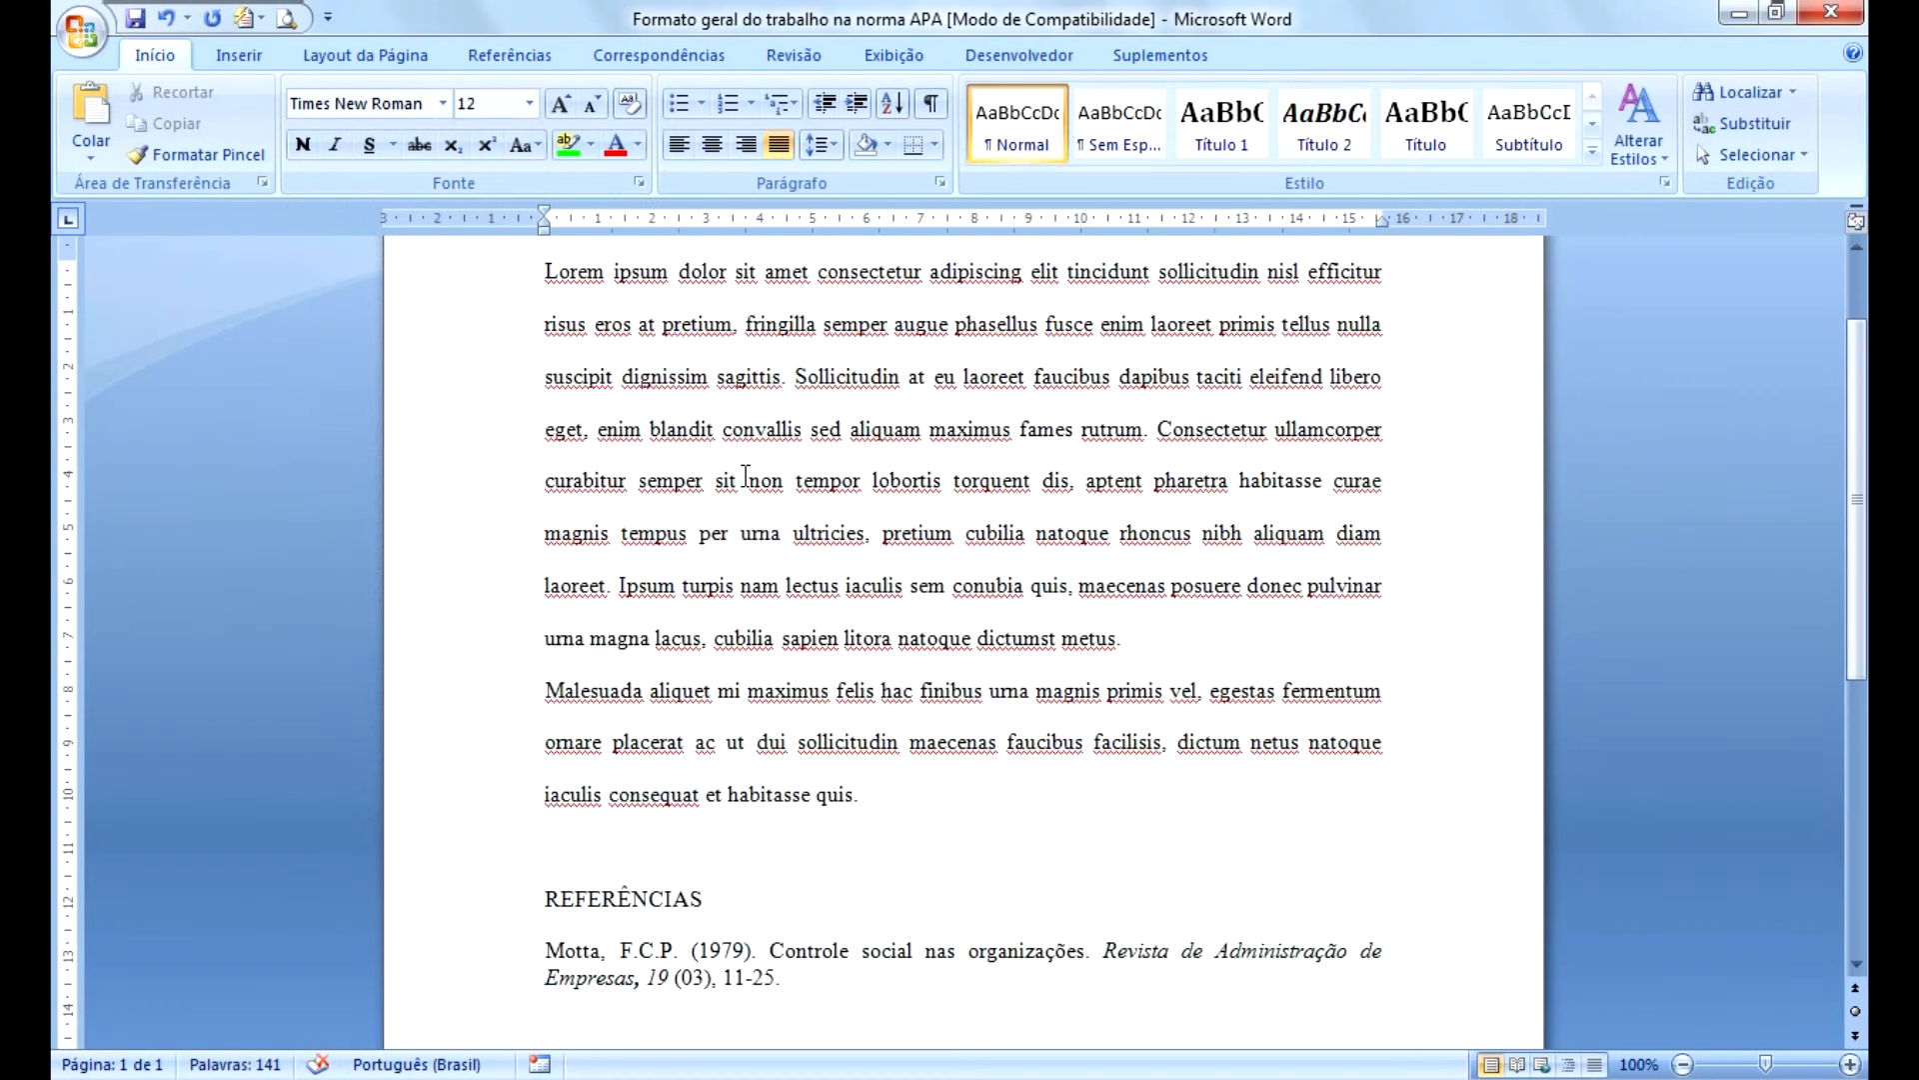
Step: Check the line spacing choice and the before and after spacing settings of the two body paragraphs
scroll(1855, 465, "up", 3)
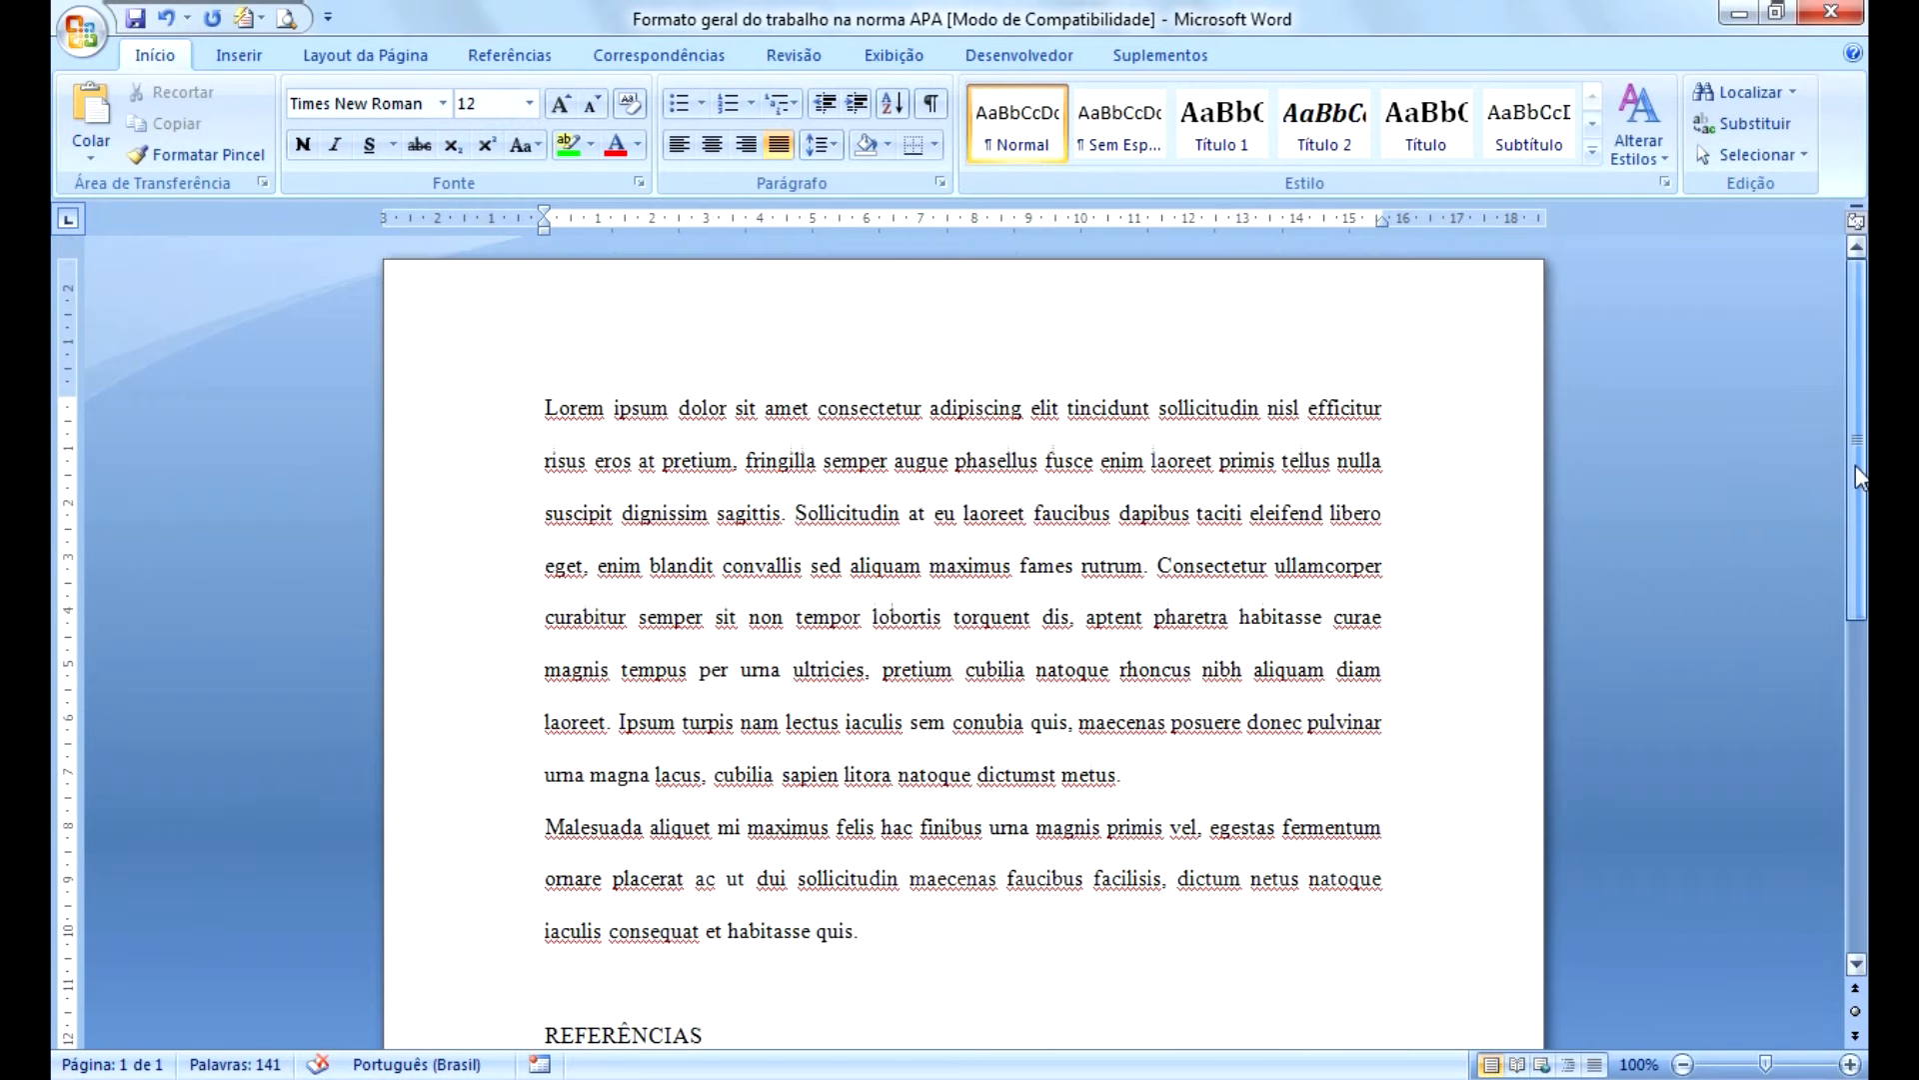
left_click_drag(544, 407, 892, 937)
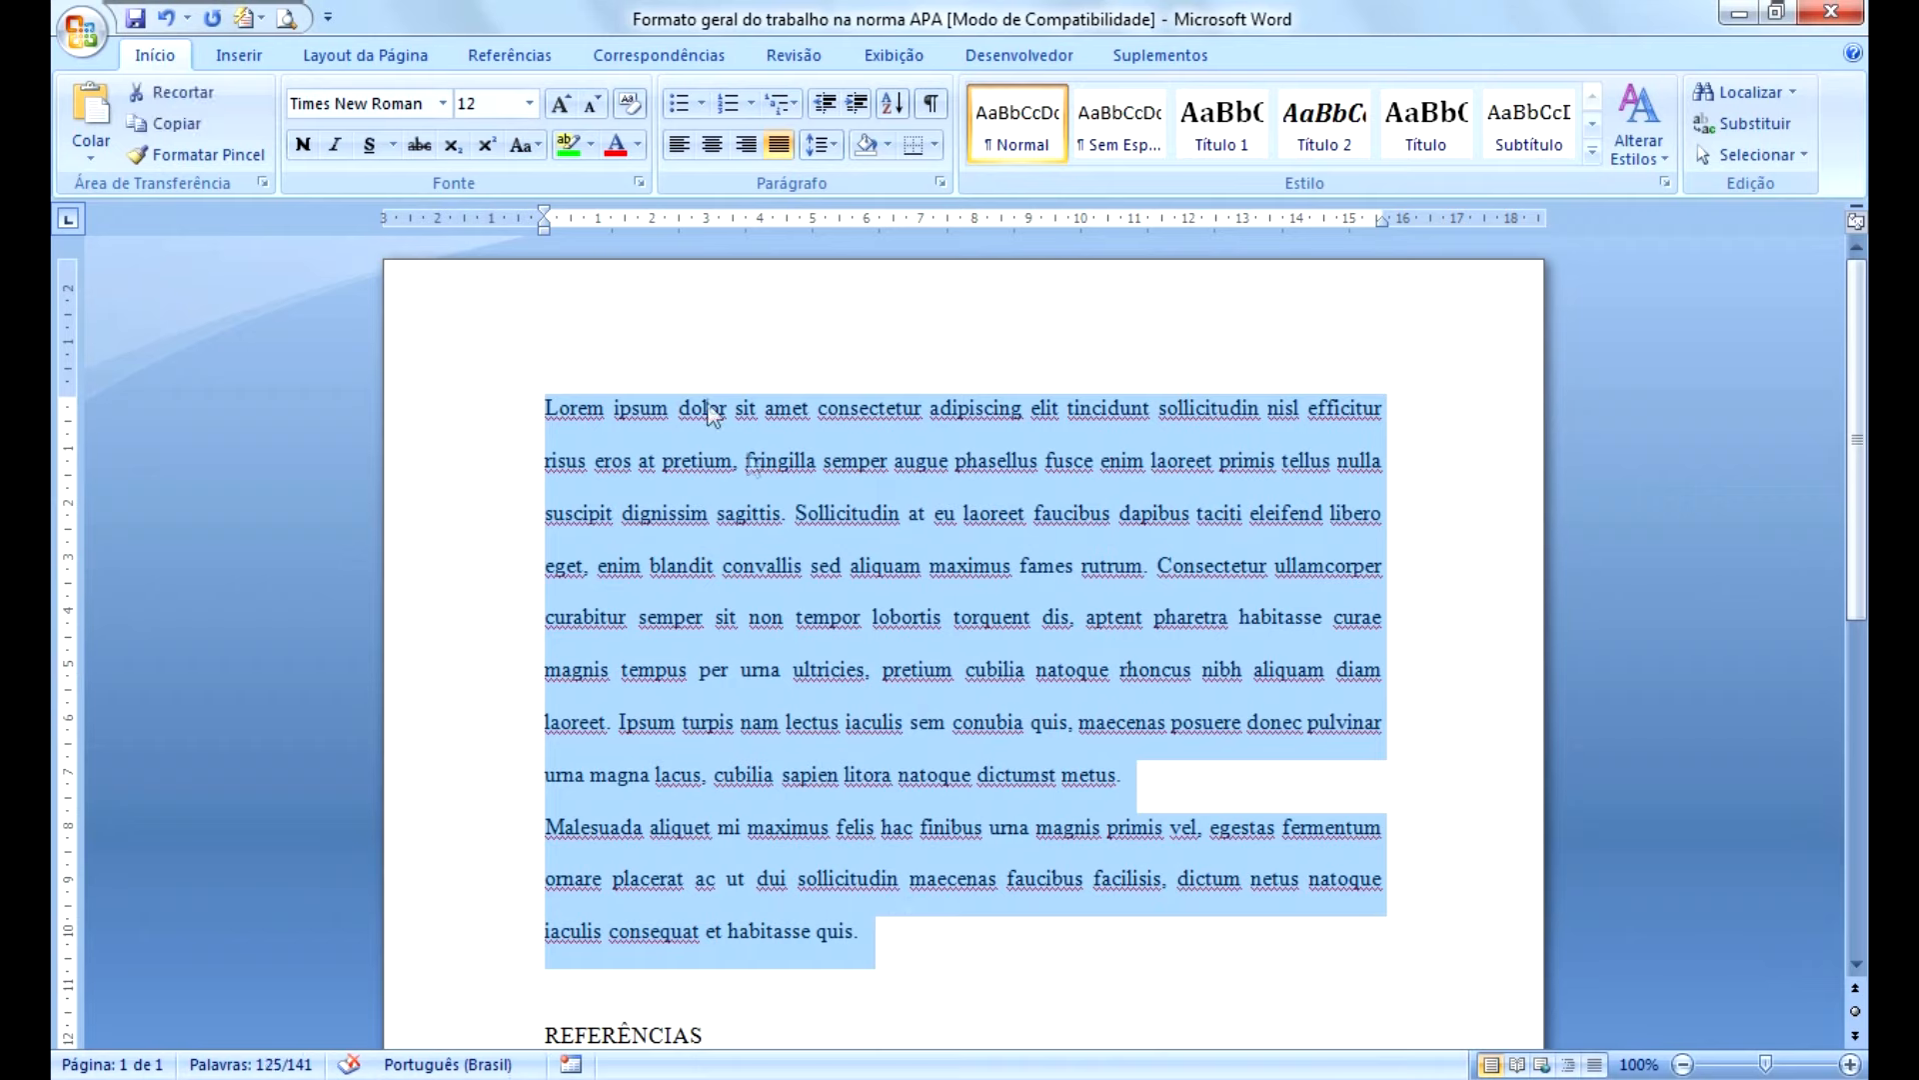
left_click(834, 148)
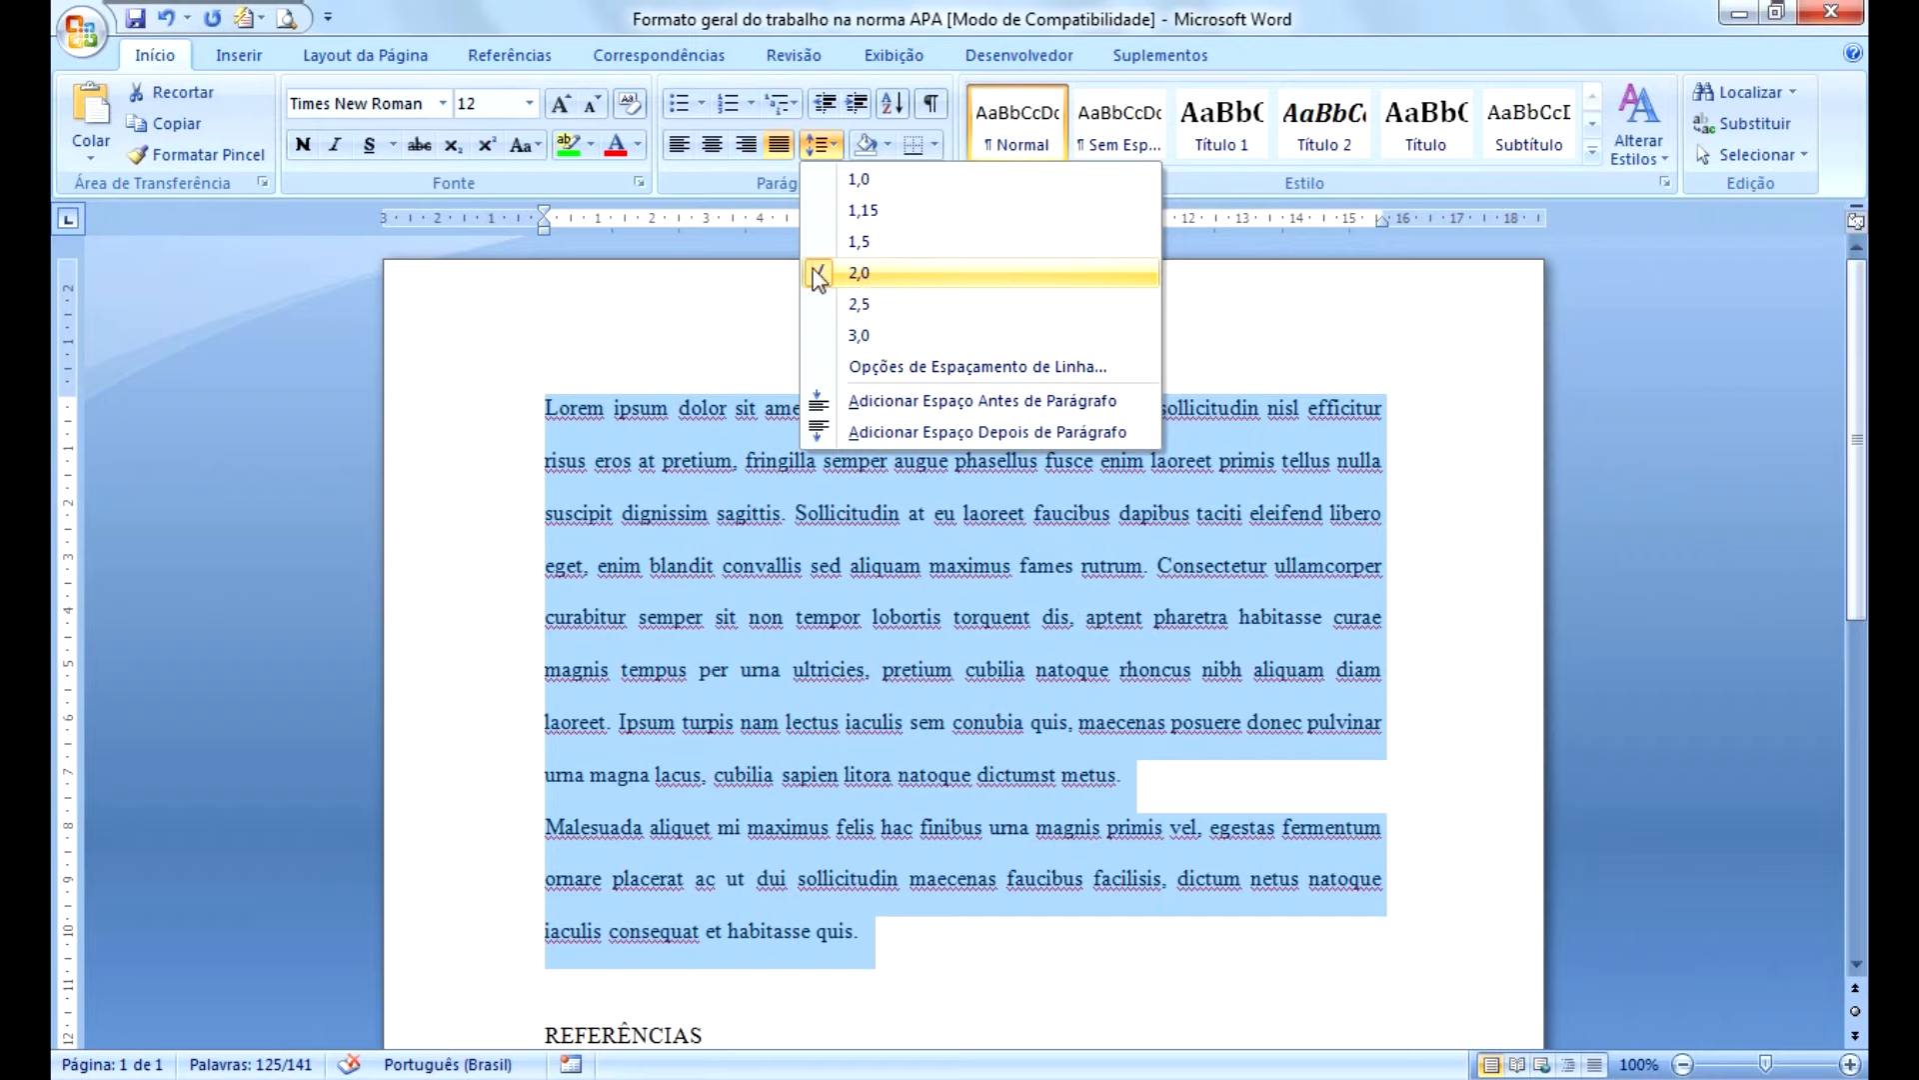
left_click(734, 325)
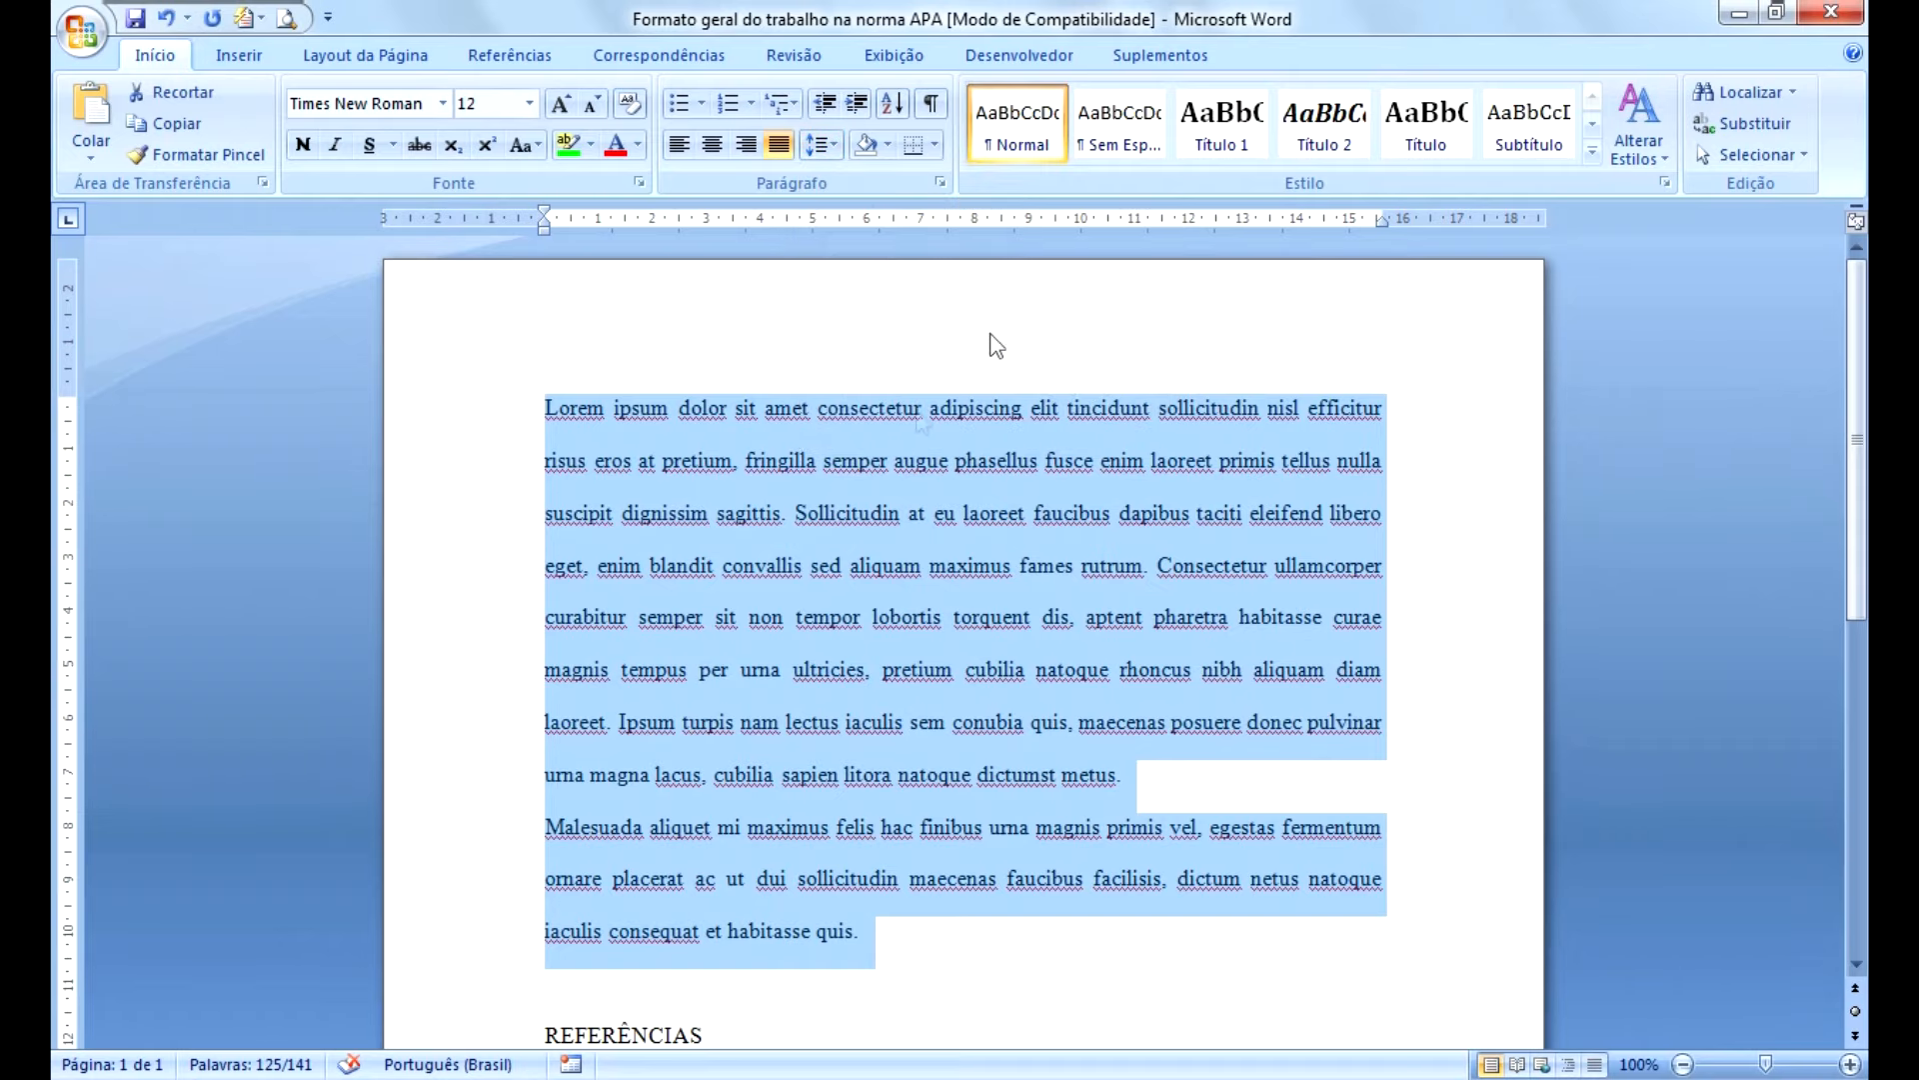
left_click(941, 181)
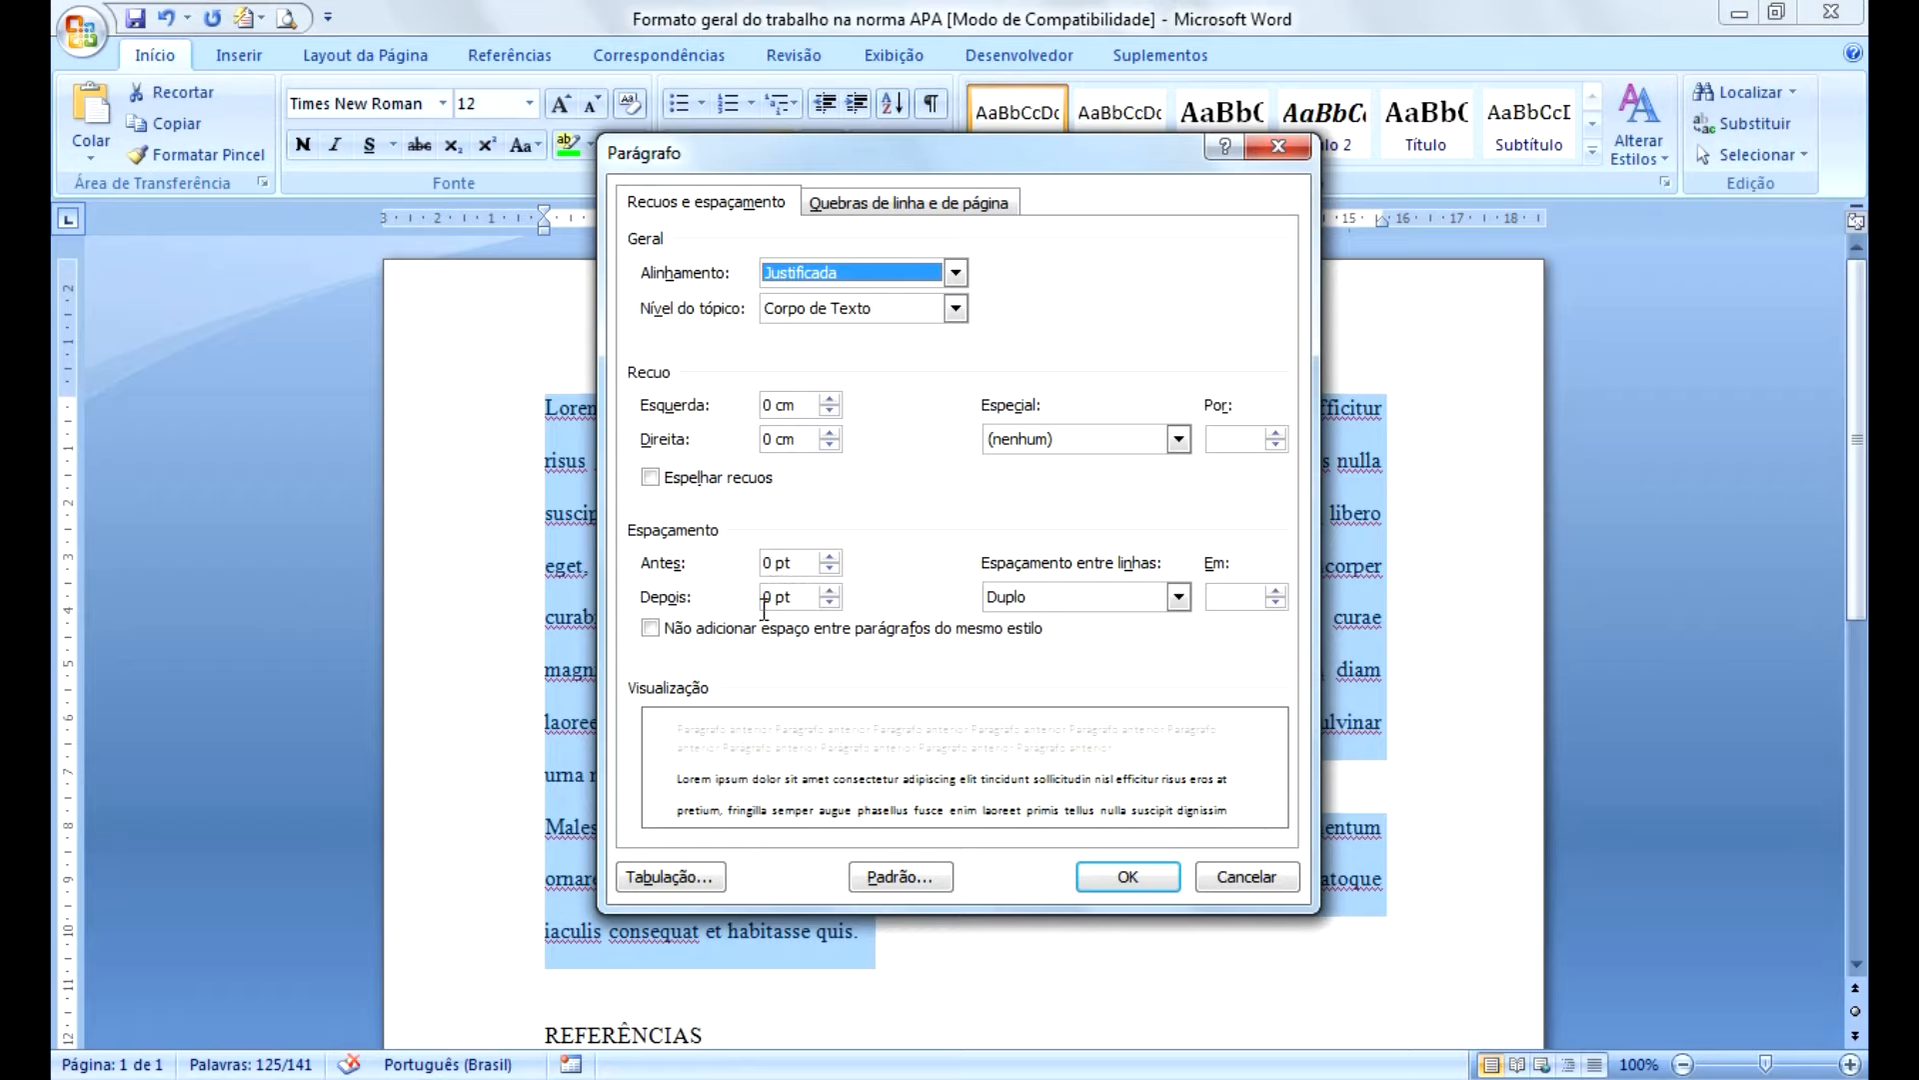
left_click(1128, 878)
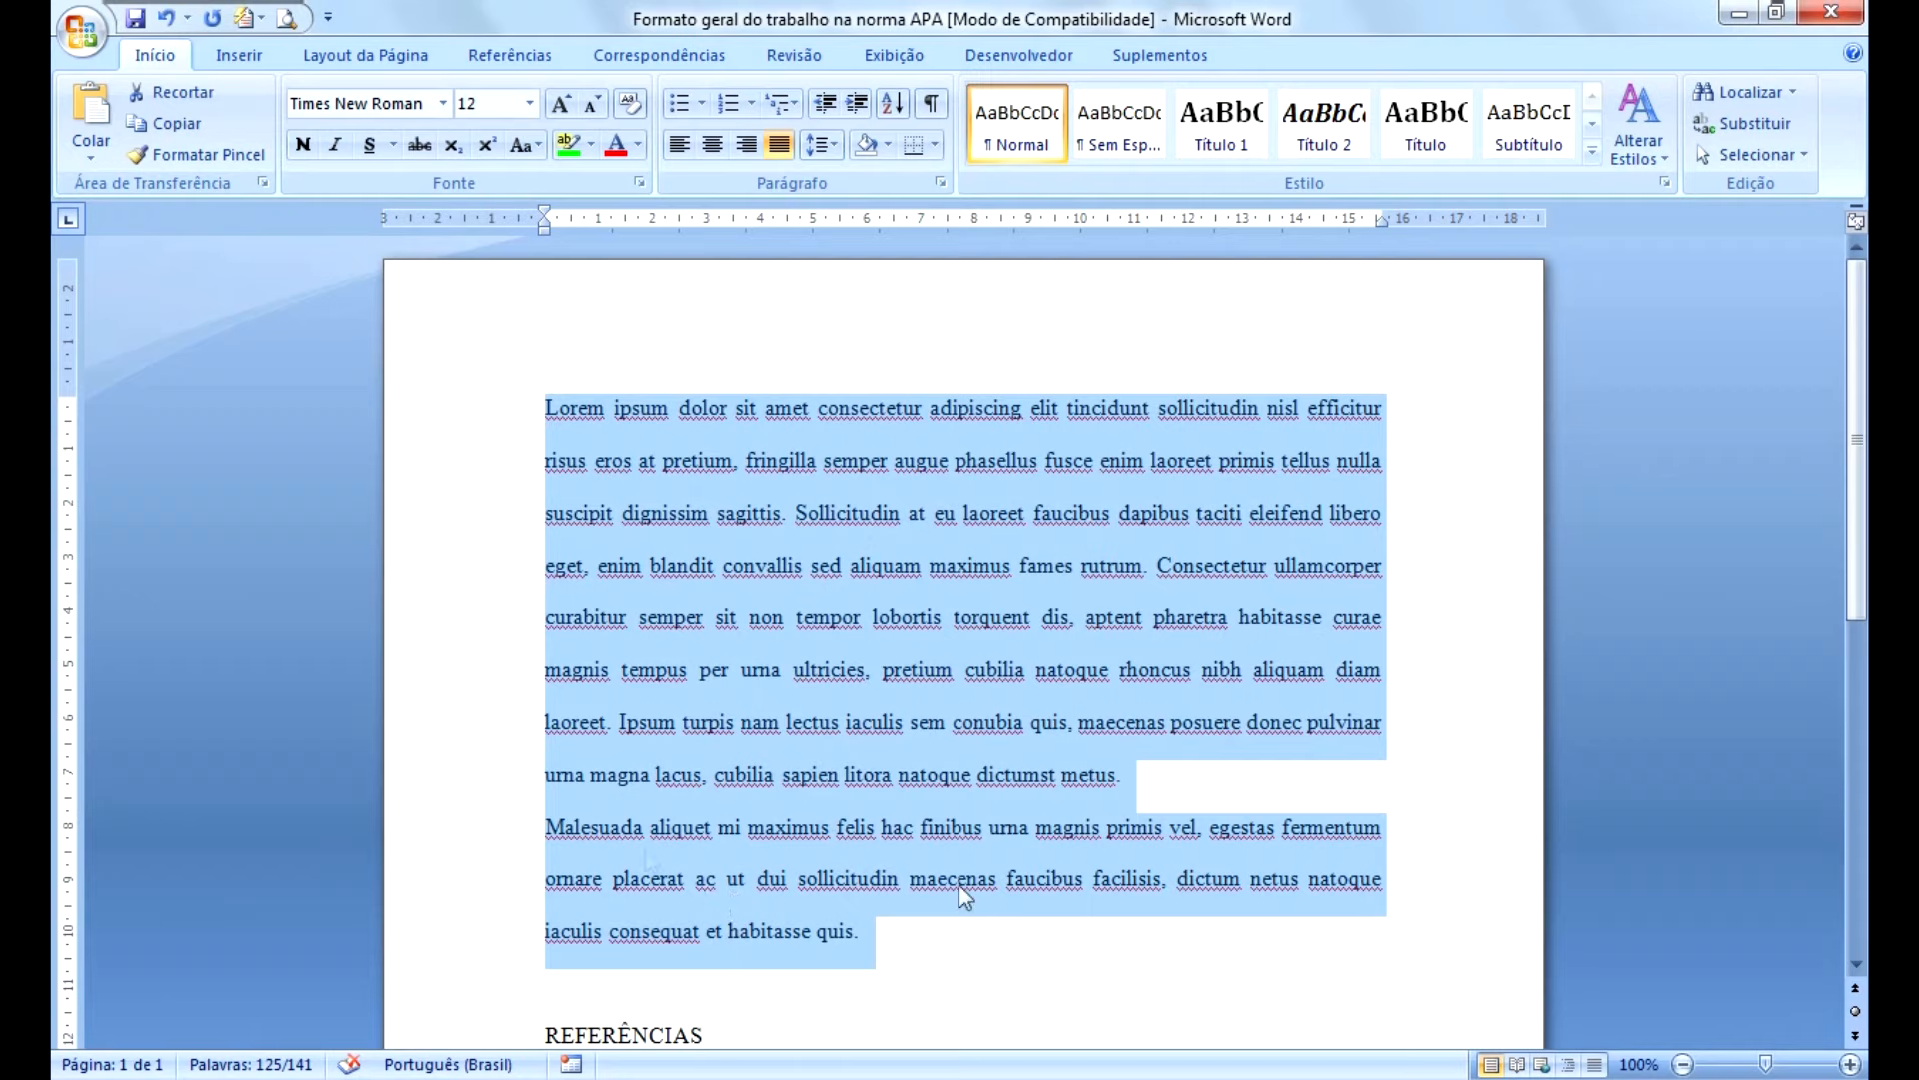
left_click(756, 736)
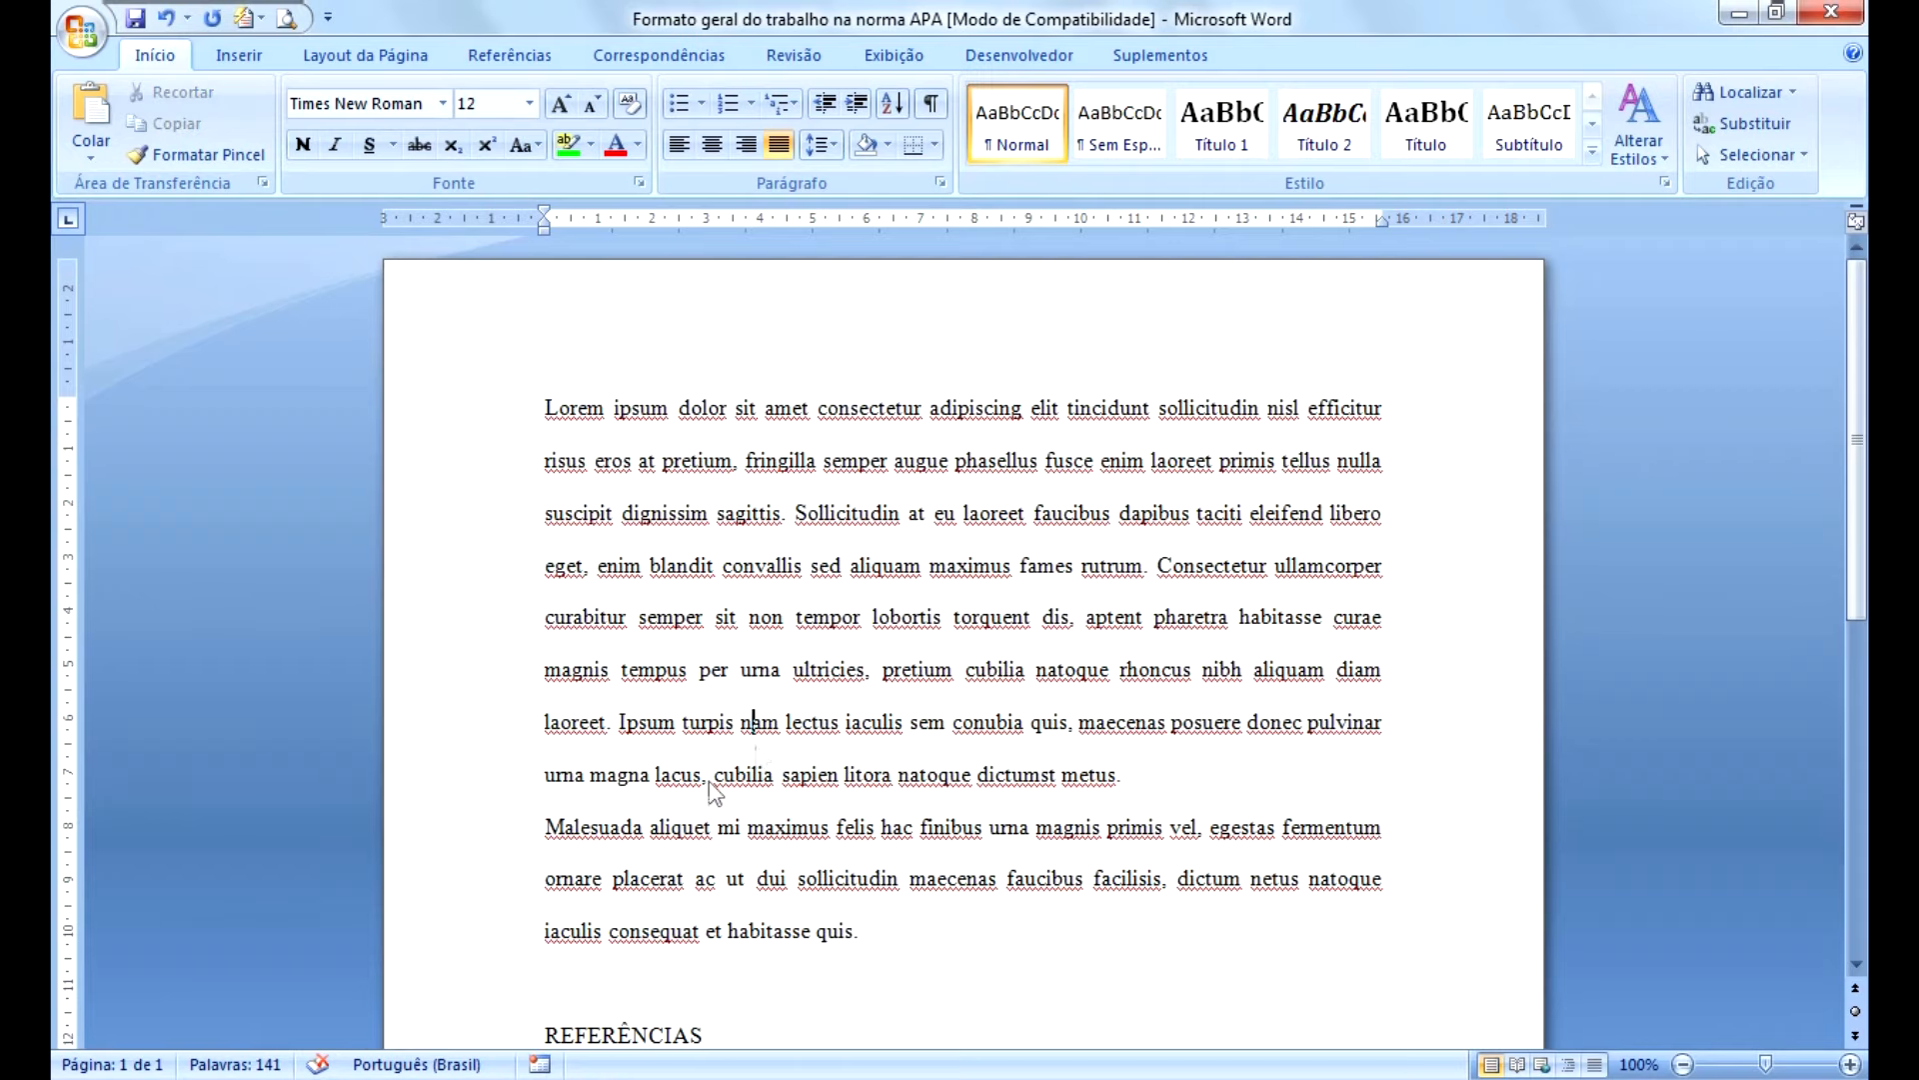
Step: Align the two body paragraphs above the REFERÊNCIAS heading to the left
left_click_drag(540, 413, 906, 915)
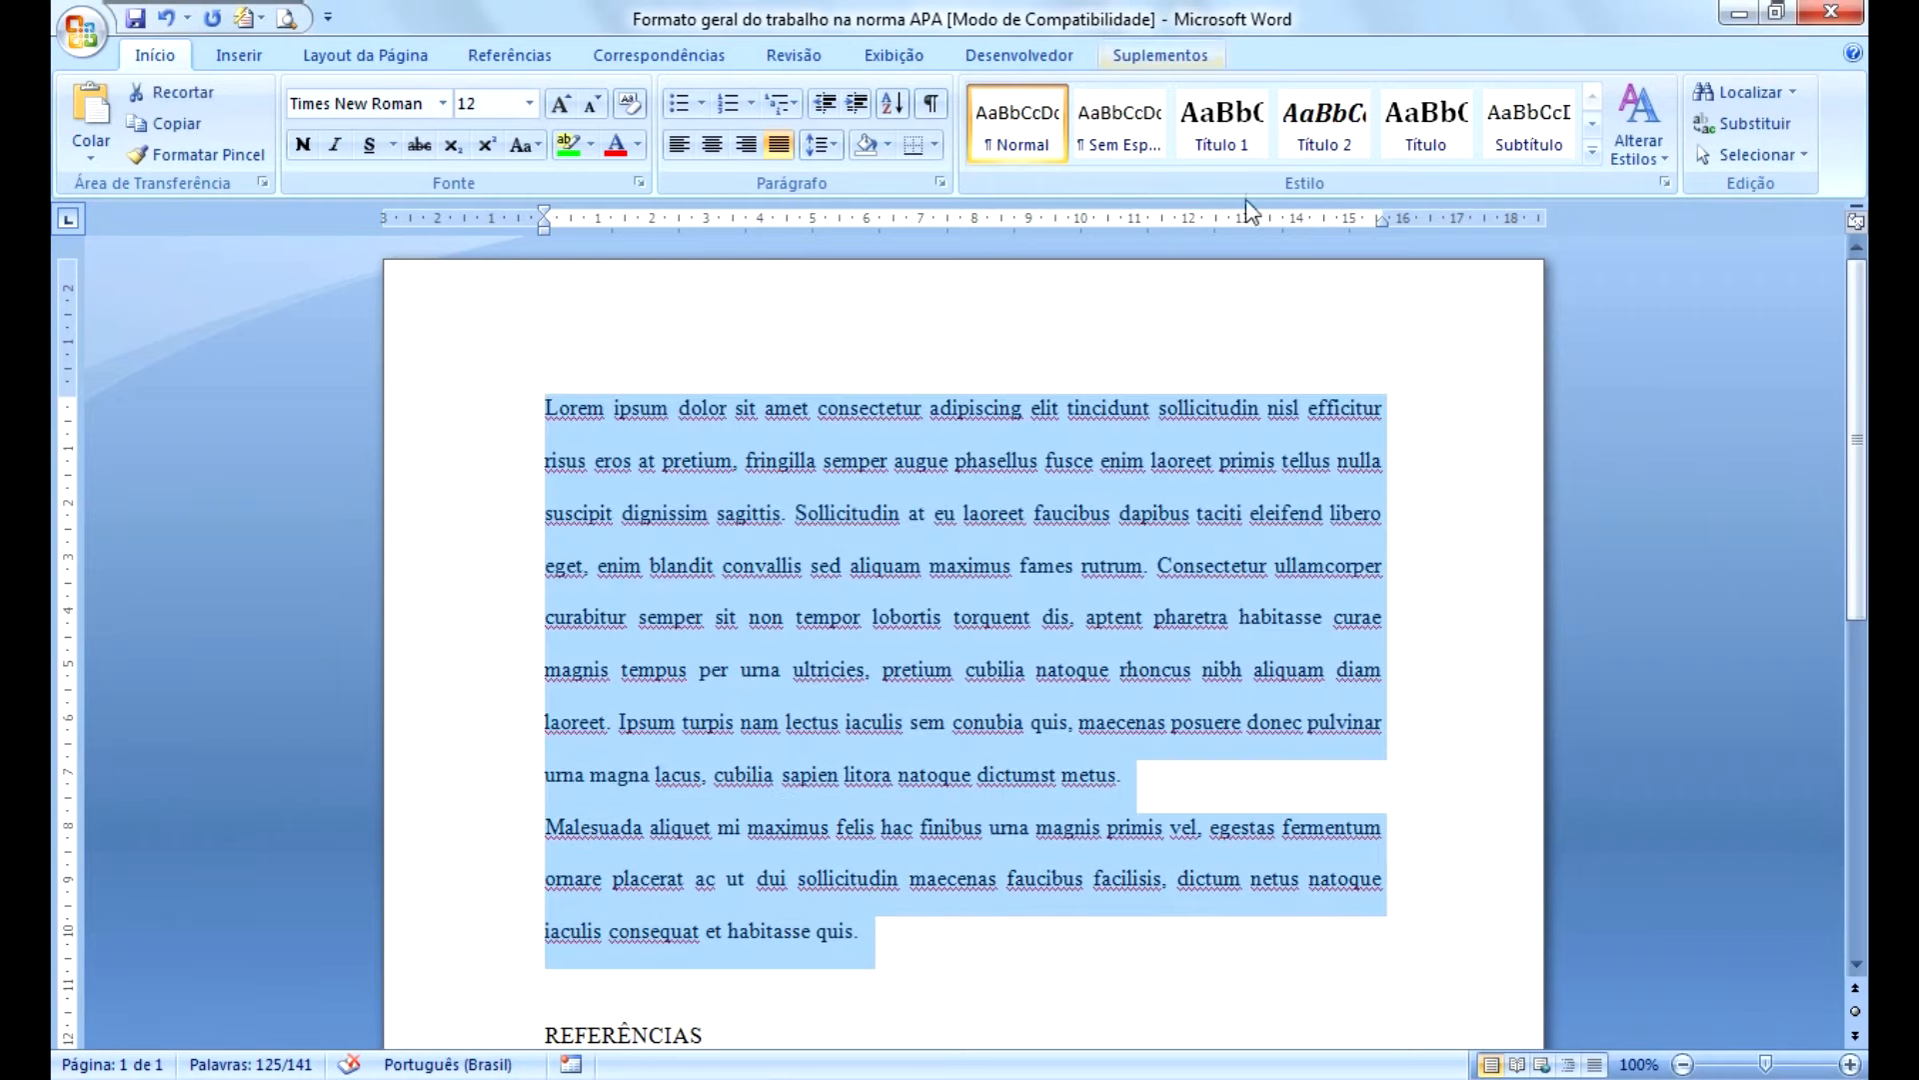
left_click(778, 148)
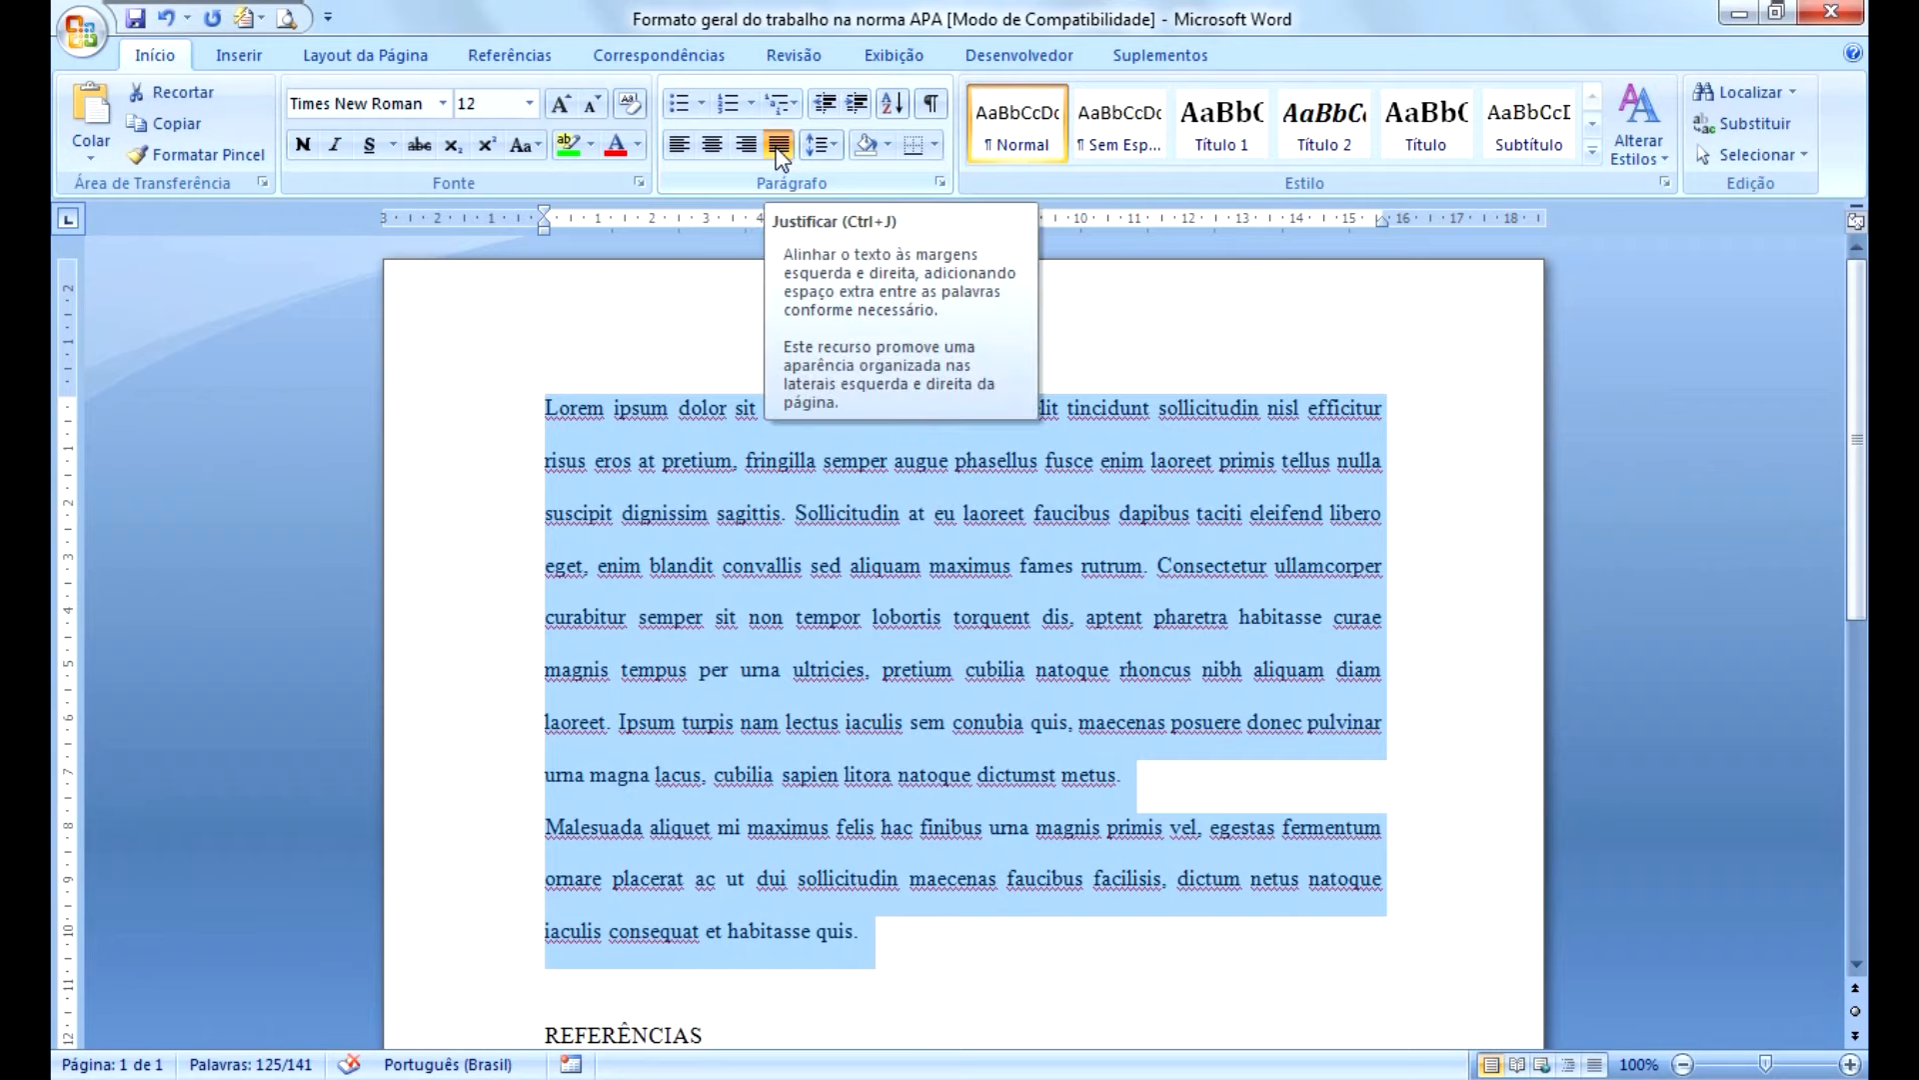
left_click(680, 148)
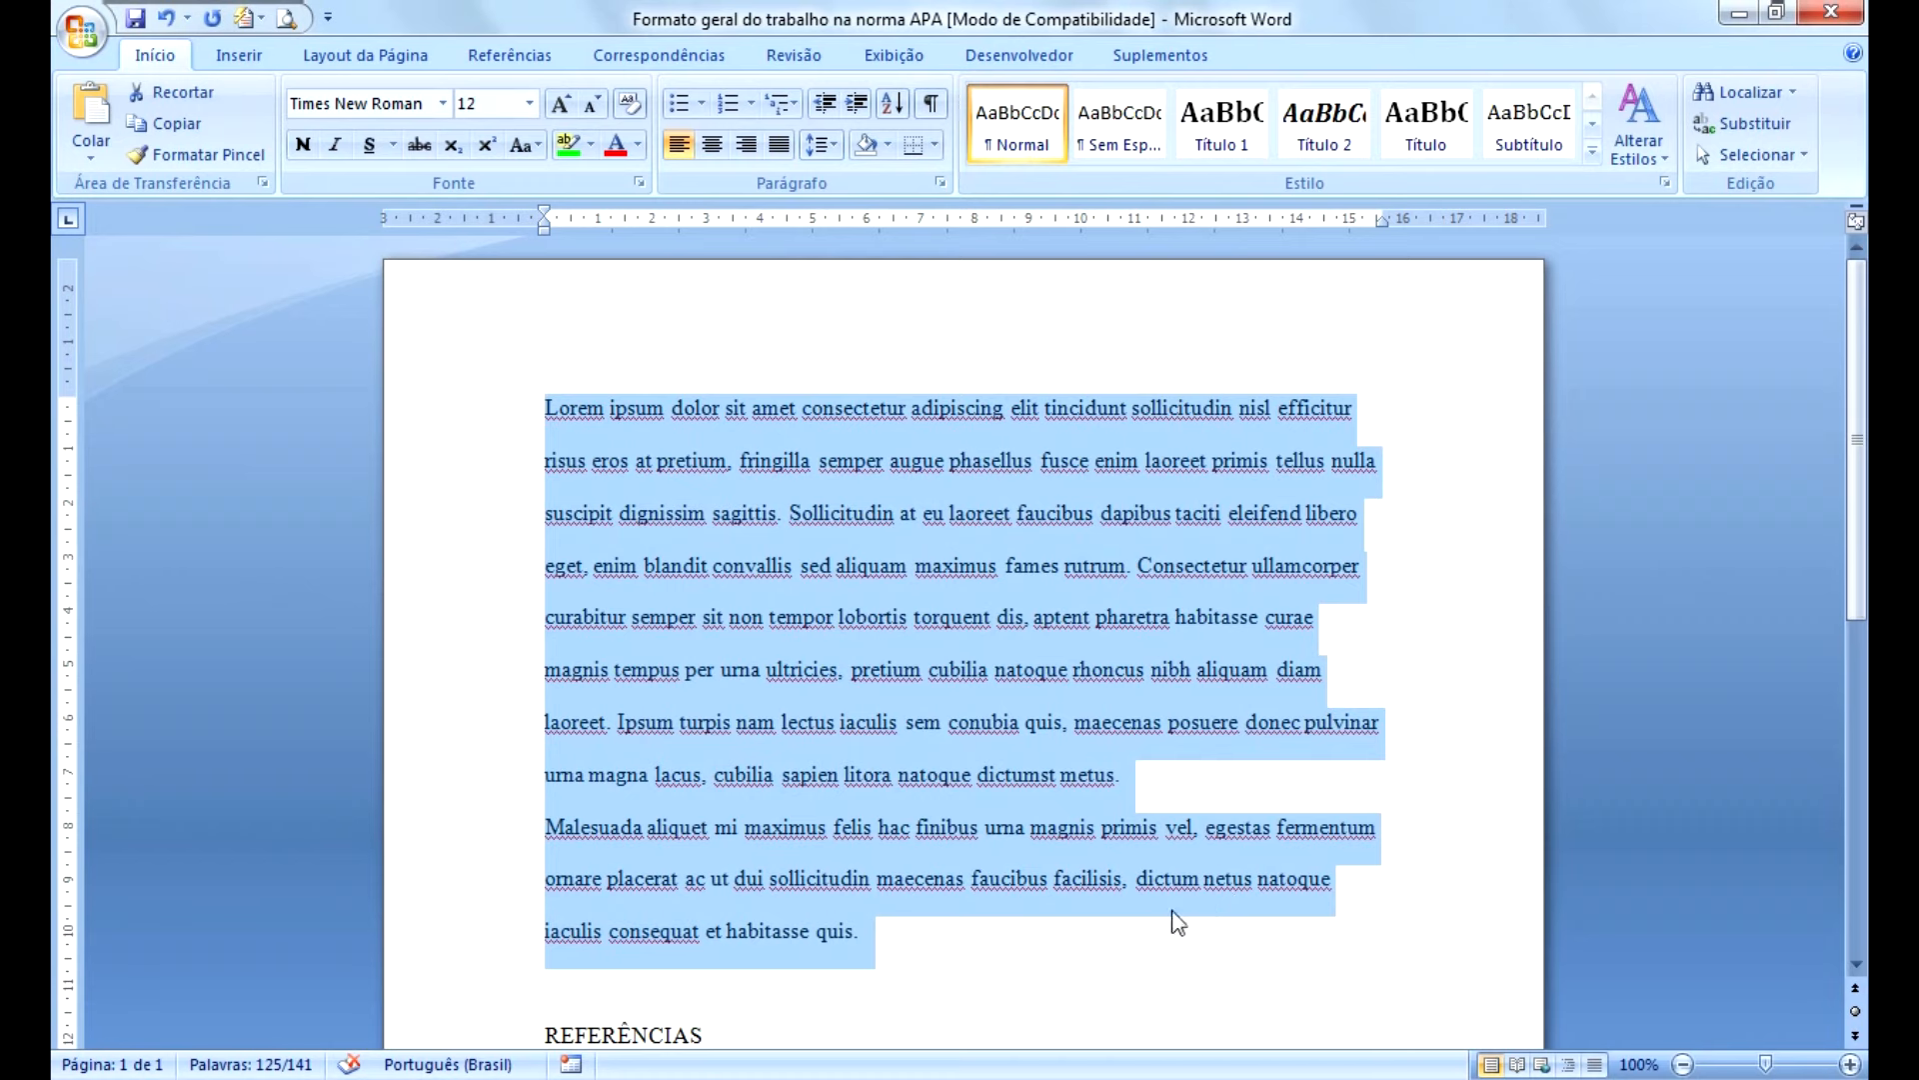
left_click(987, 956)
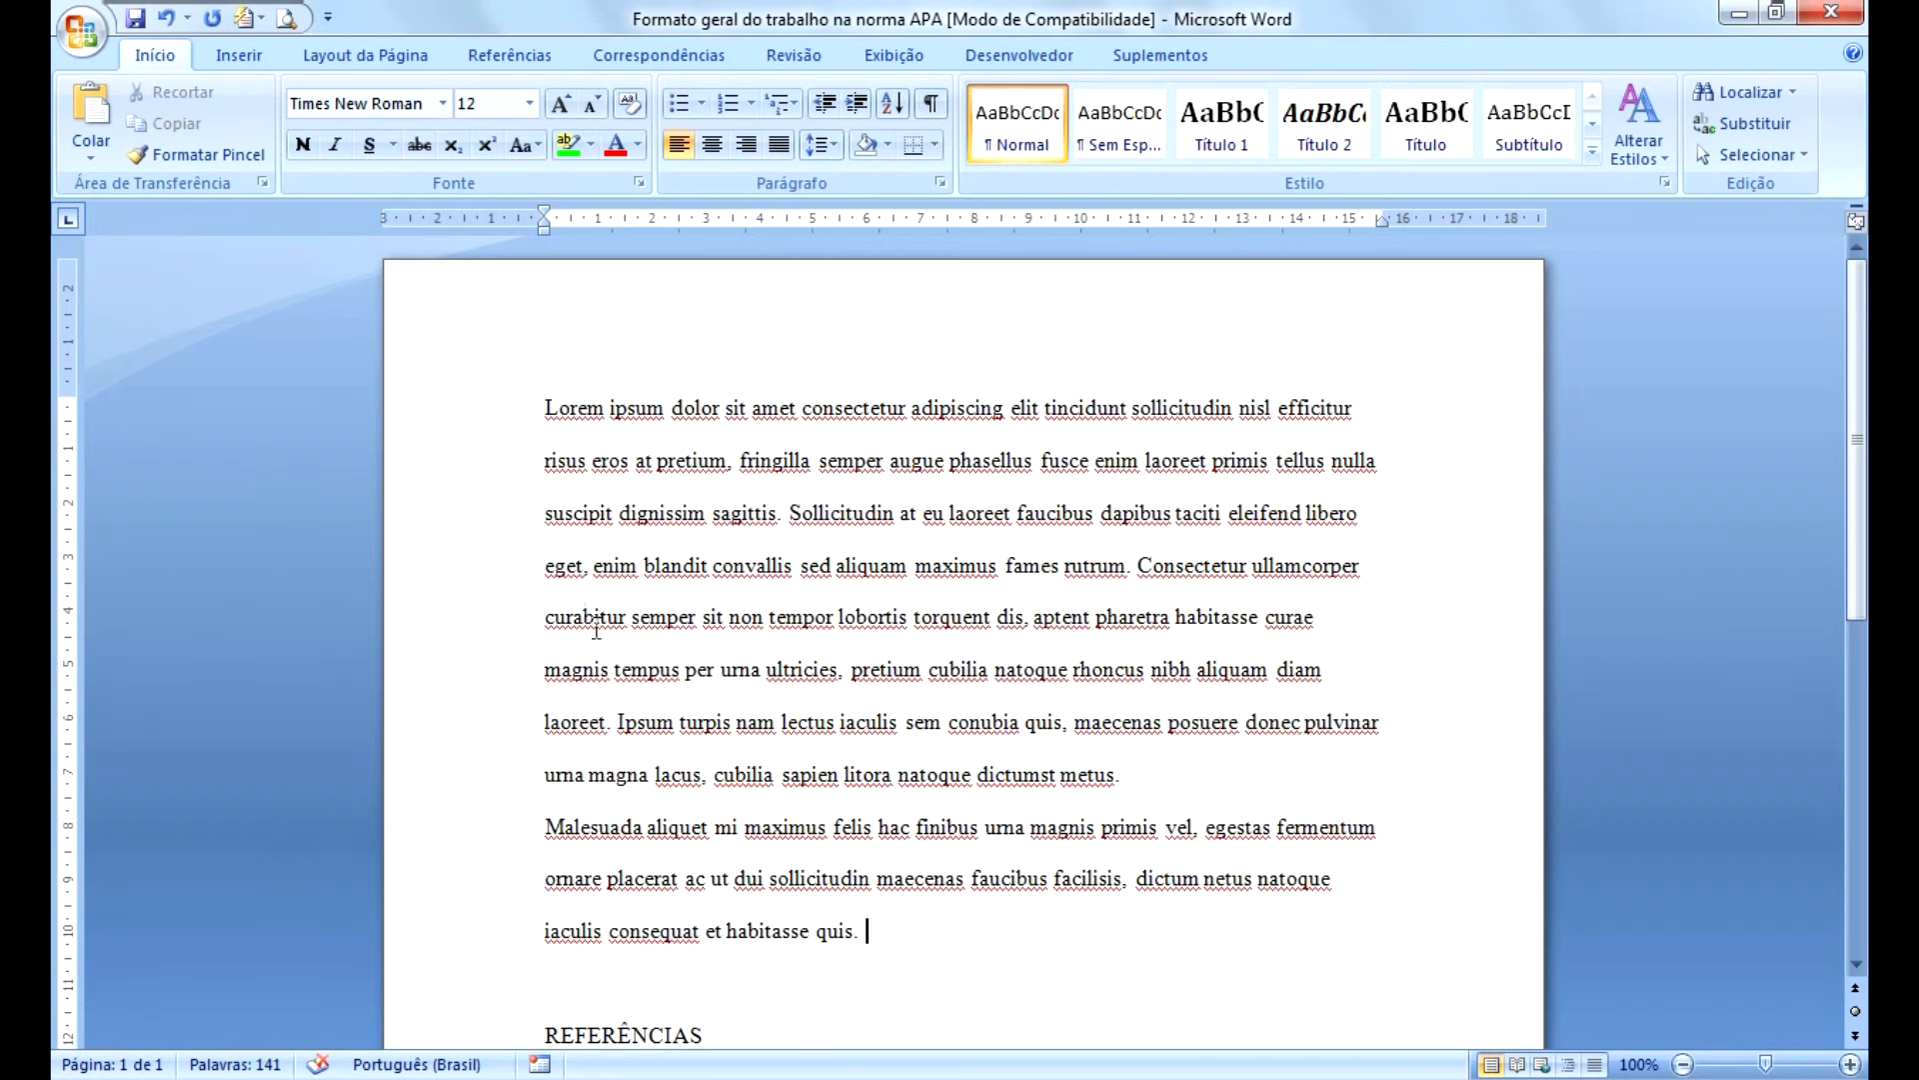
Step: Give the two body paragraphs a special first-line indent (Primeira linha) of 1,27 cm
left_click(545, 412)
left_click_drag(553, 418, 879, 934)
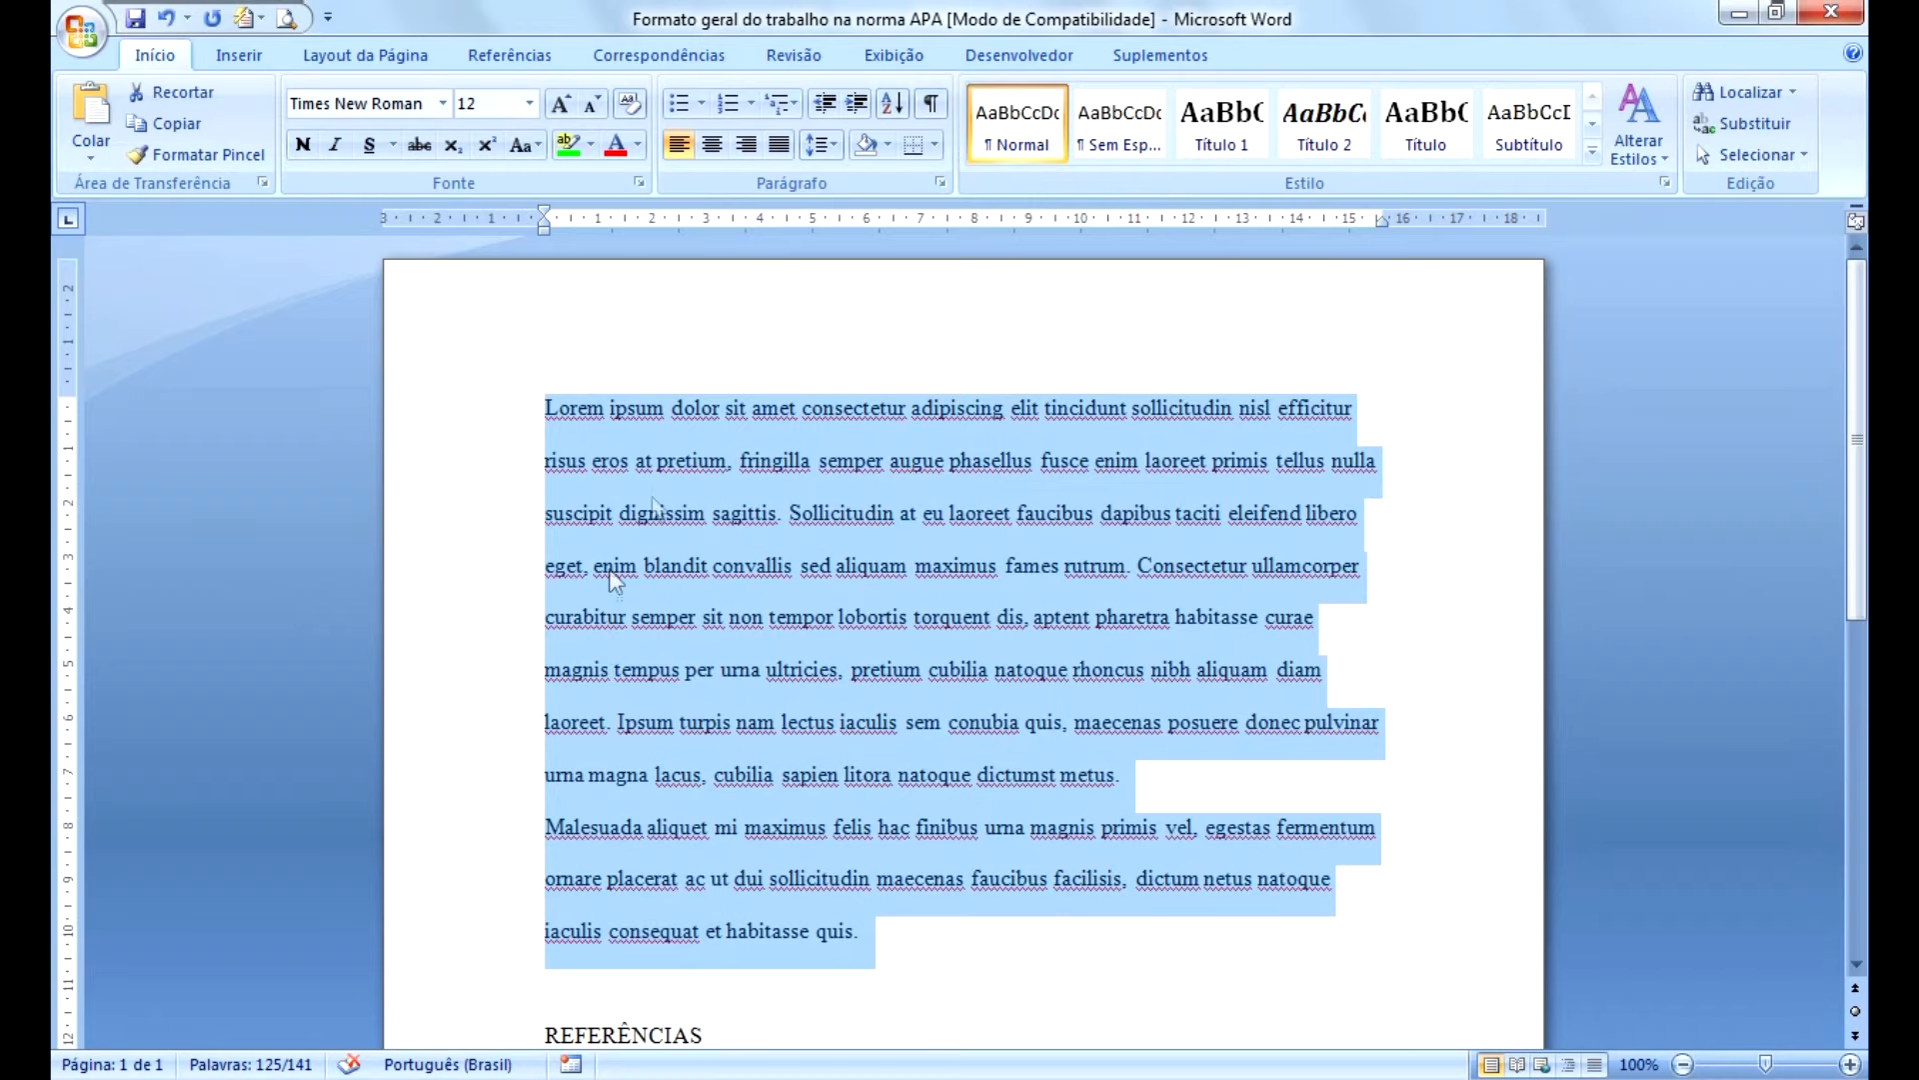
left_click(940, 182)
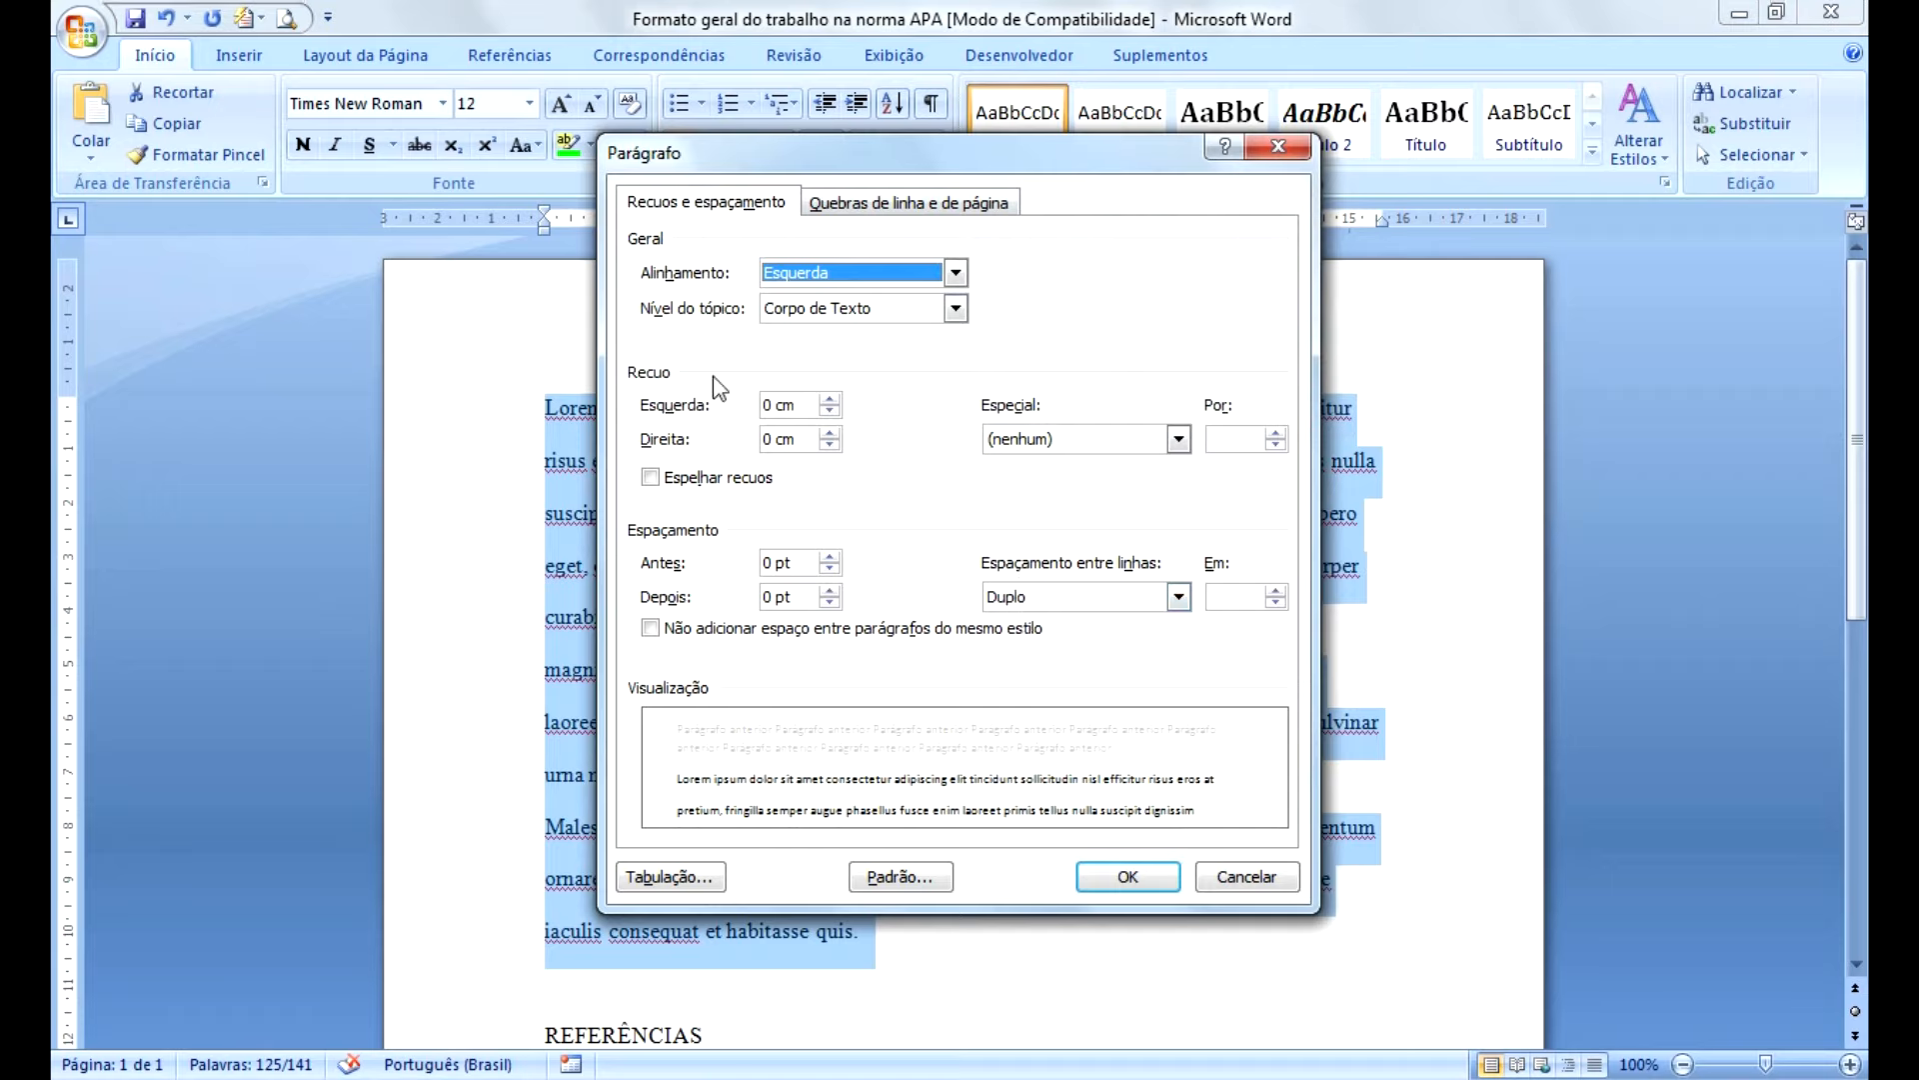
left_click(1179, 440)
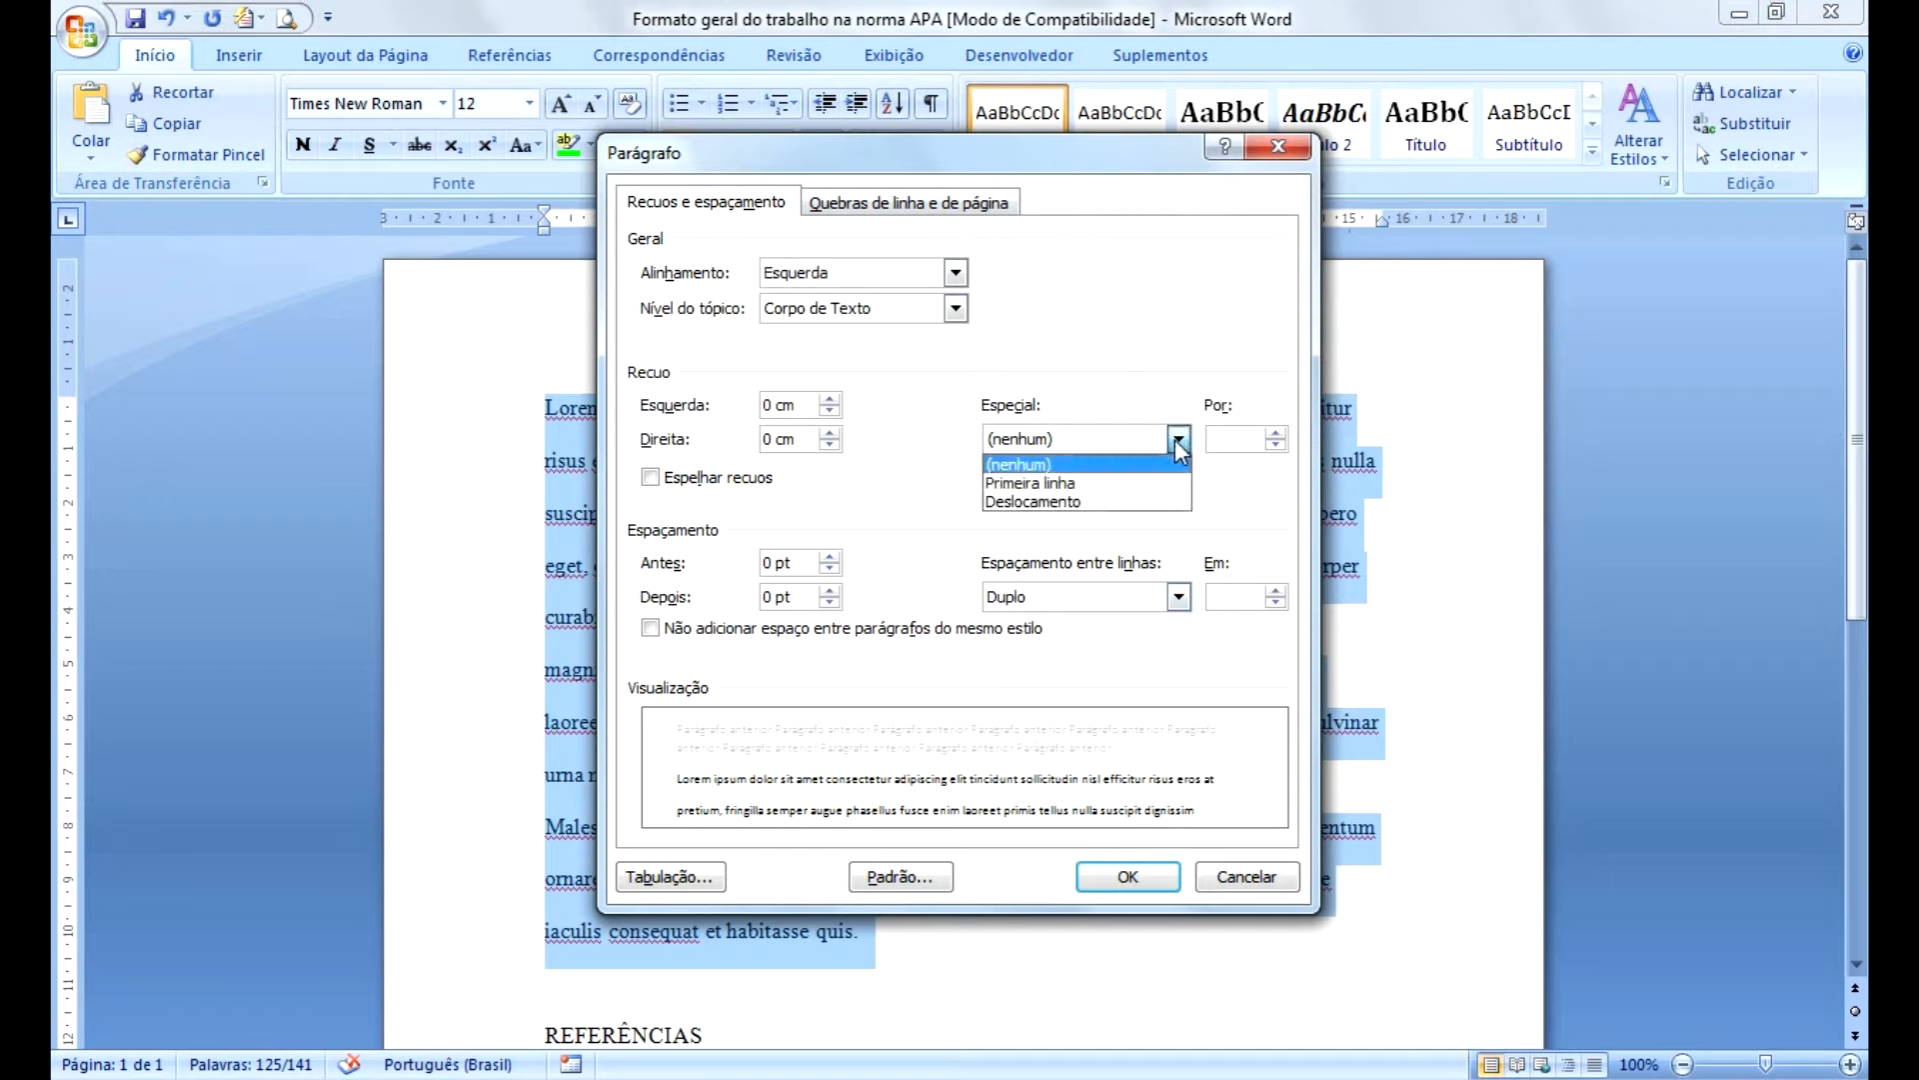
left_click(1052, 483)
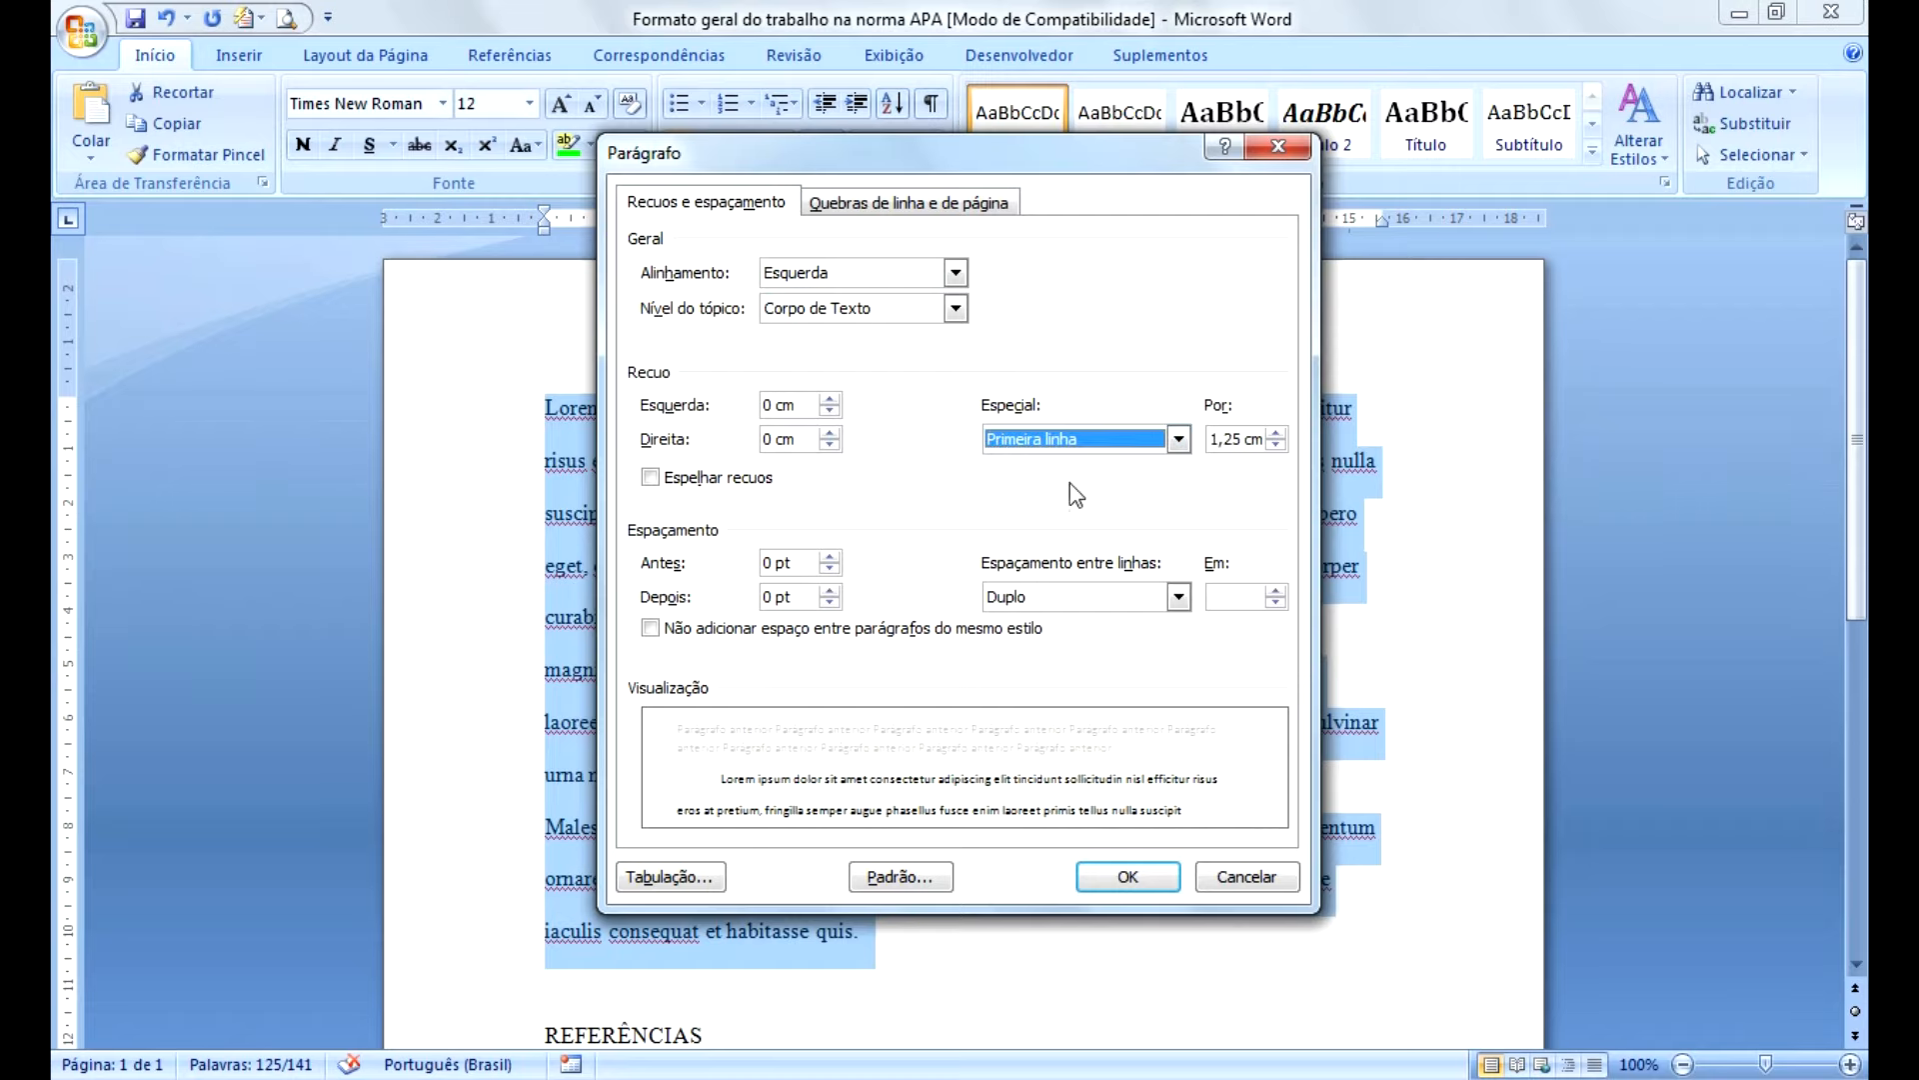
left_click(1240, 441)
key("BackSpace")
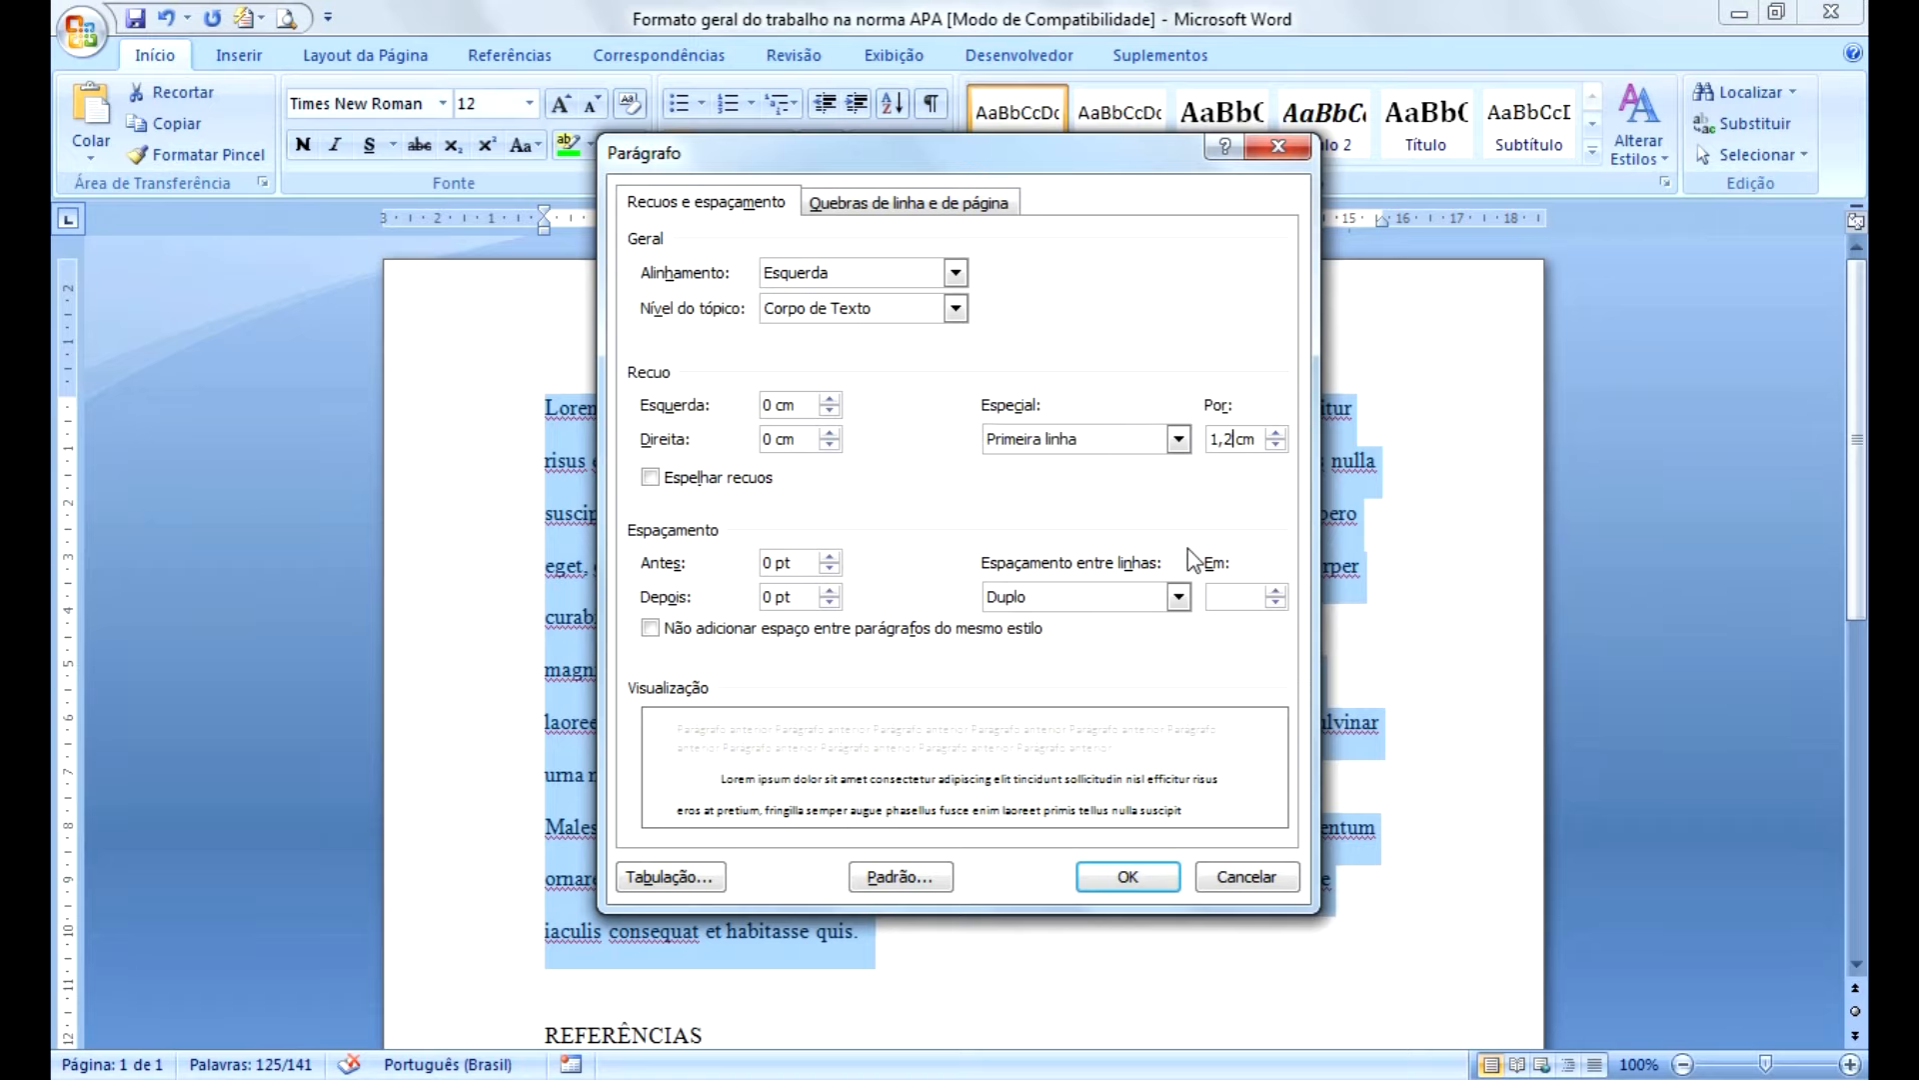
type("7")
left_click(1125, 875)
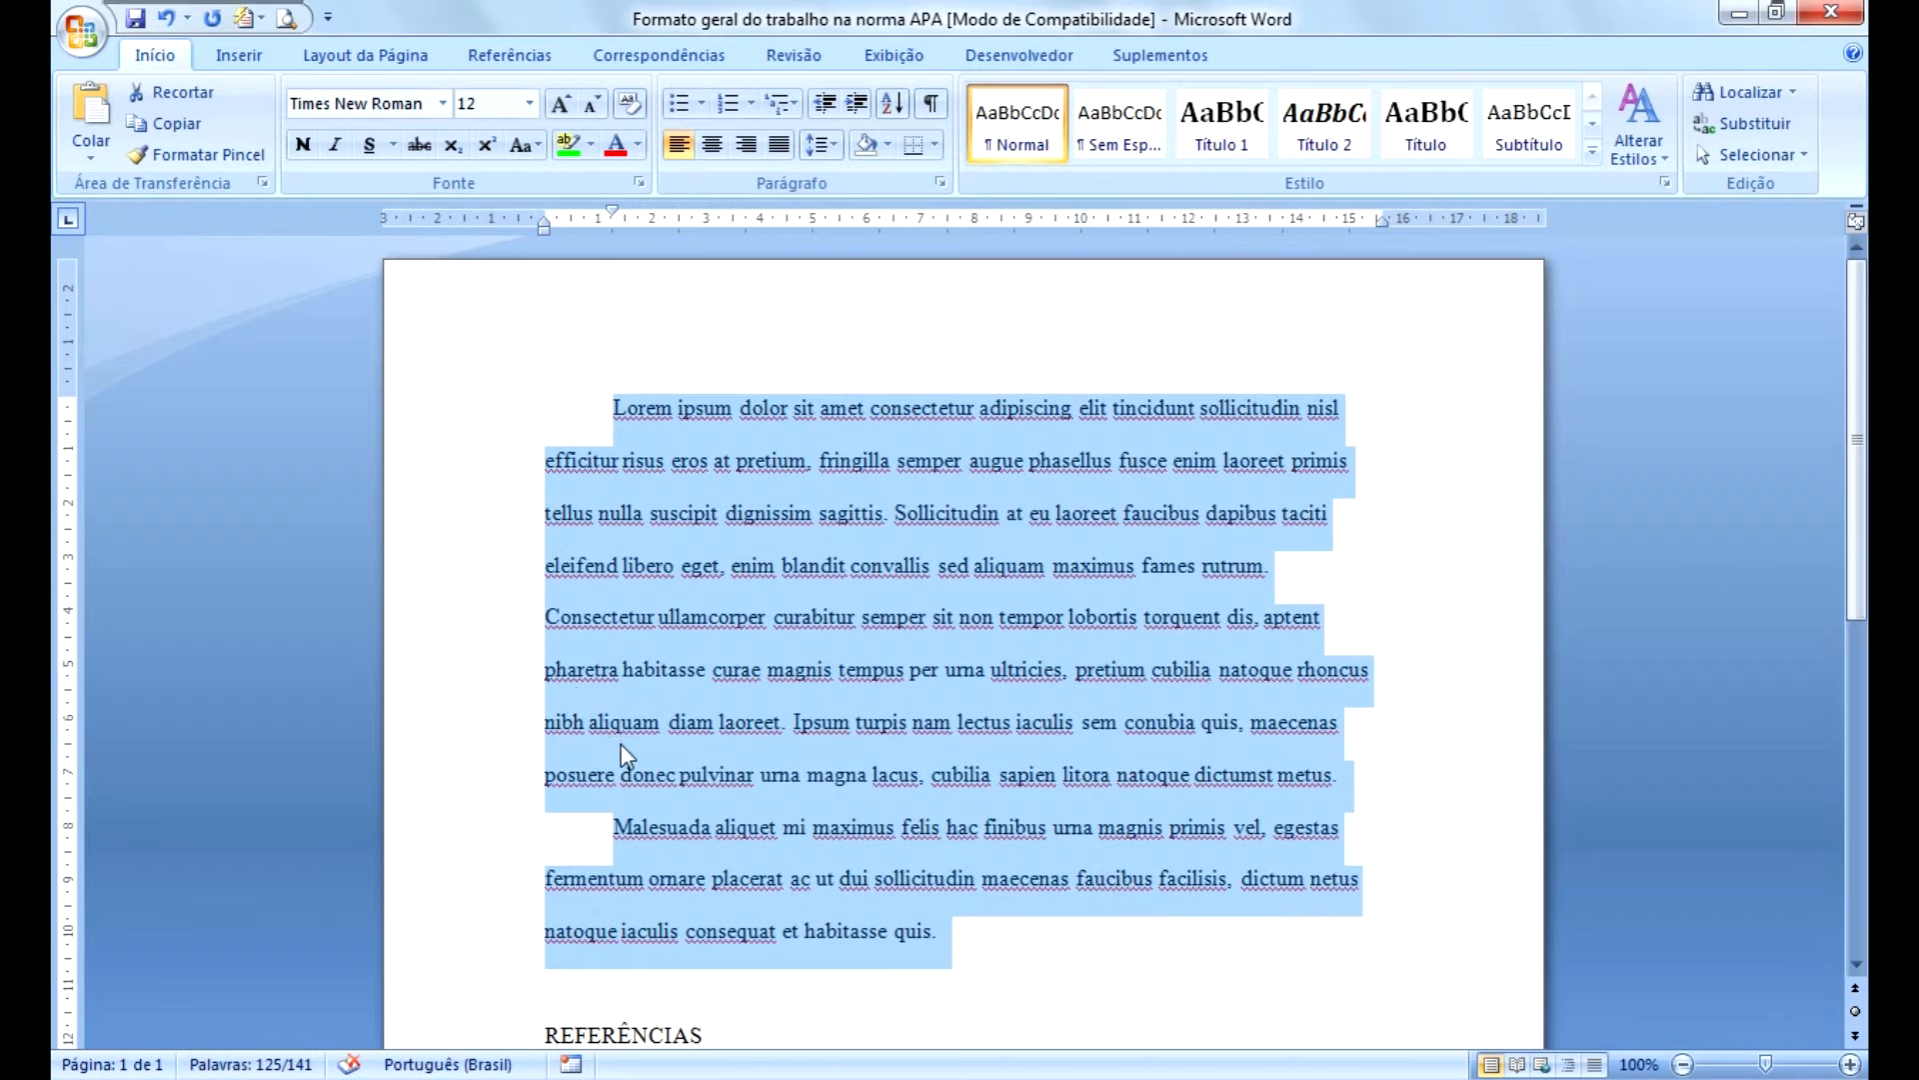
left_click(688, 722)
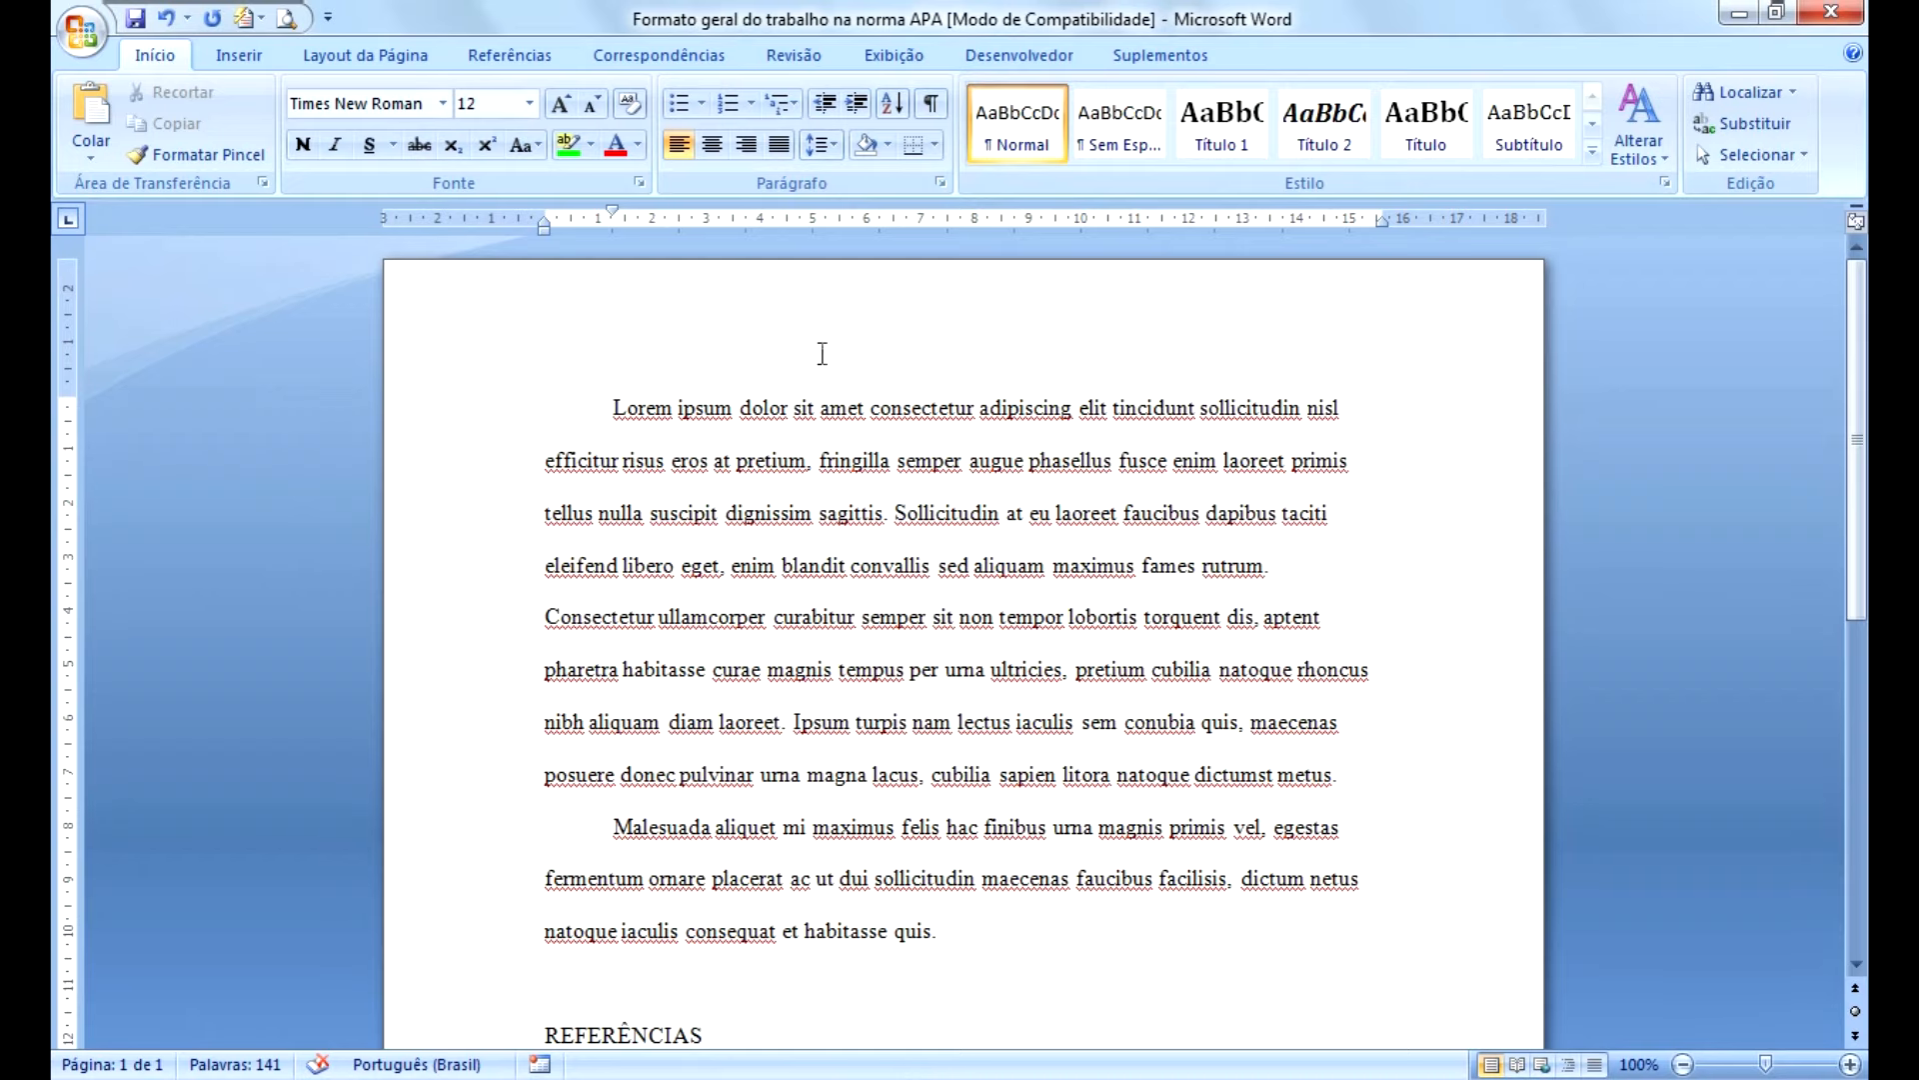
Step: Check the special indent and spacing settings of the first body paragraph
left_click(941, 182)
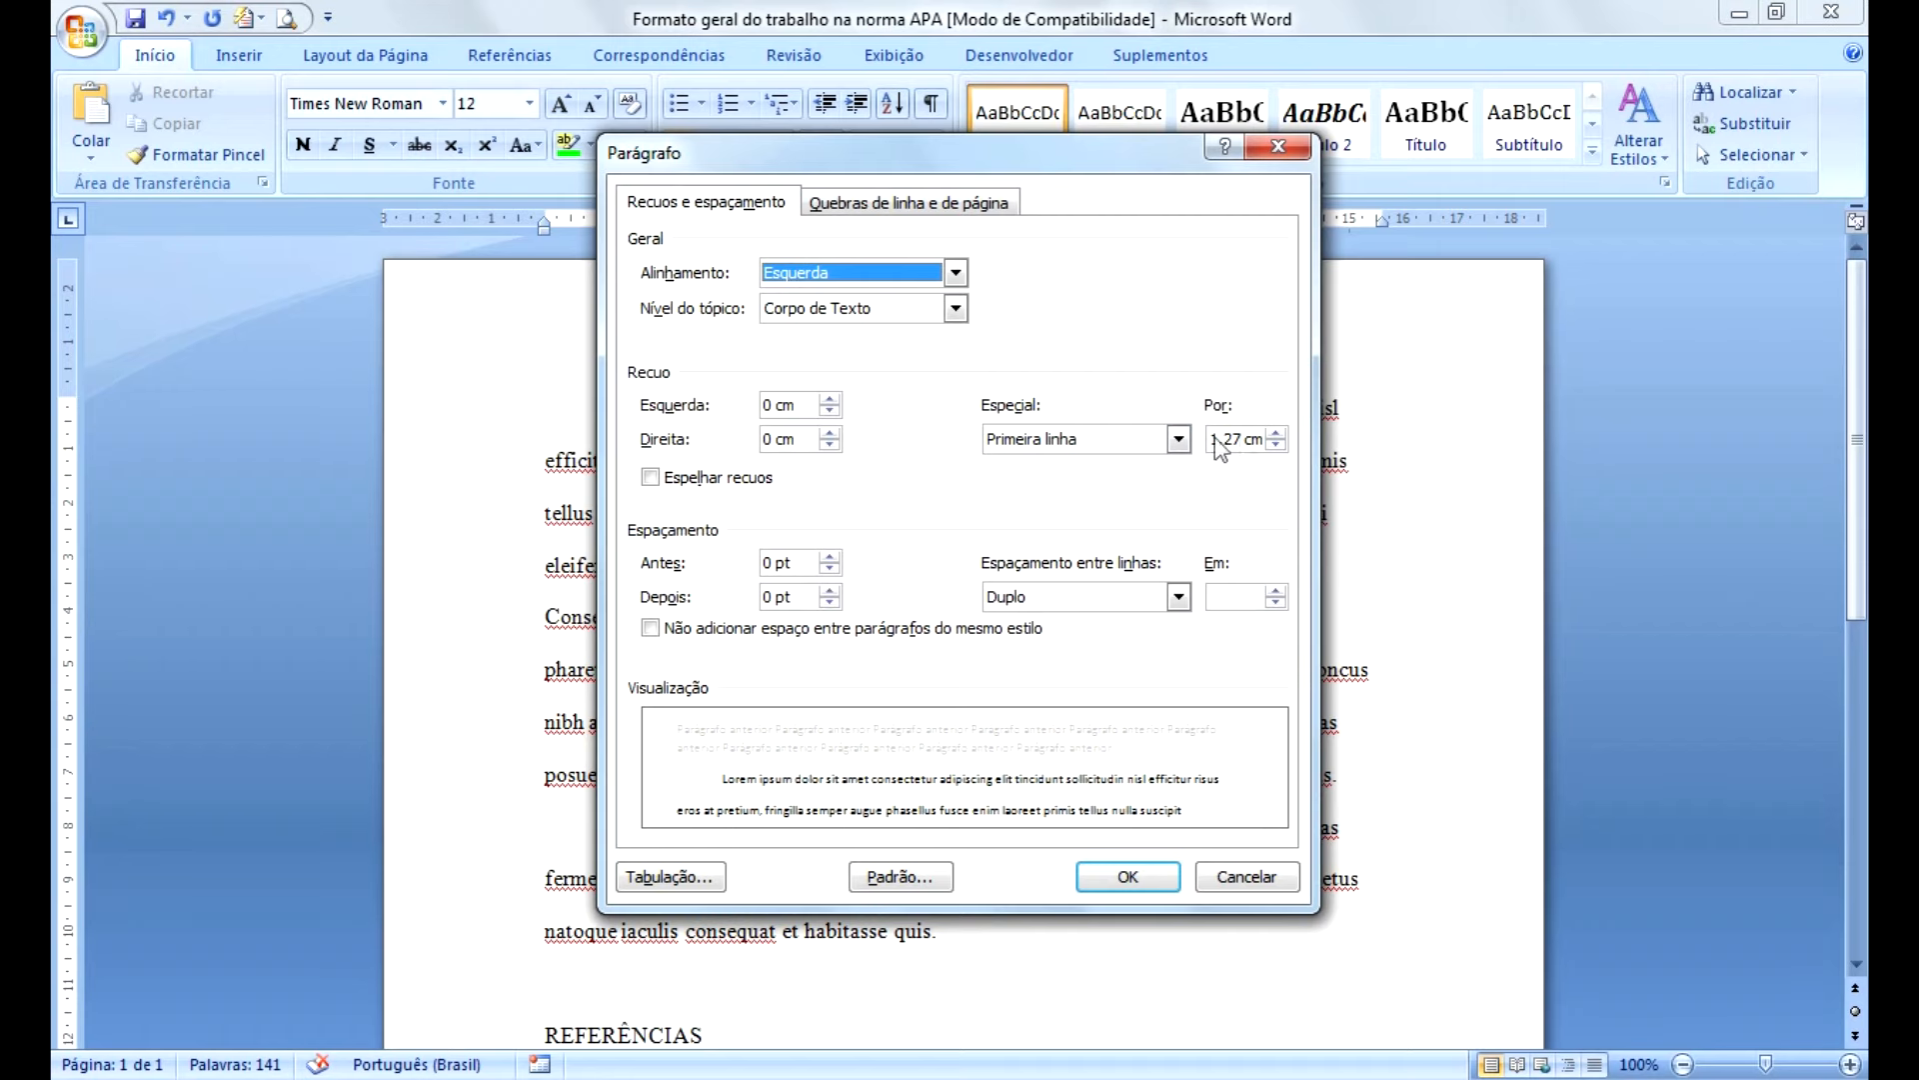
left_click(1111, 880)
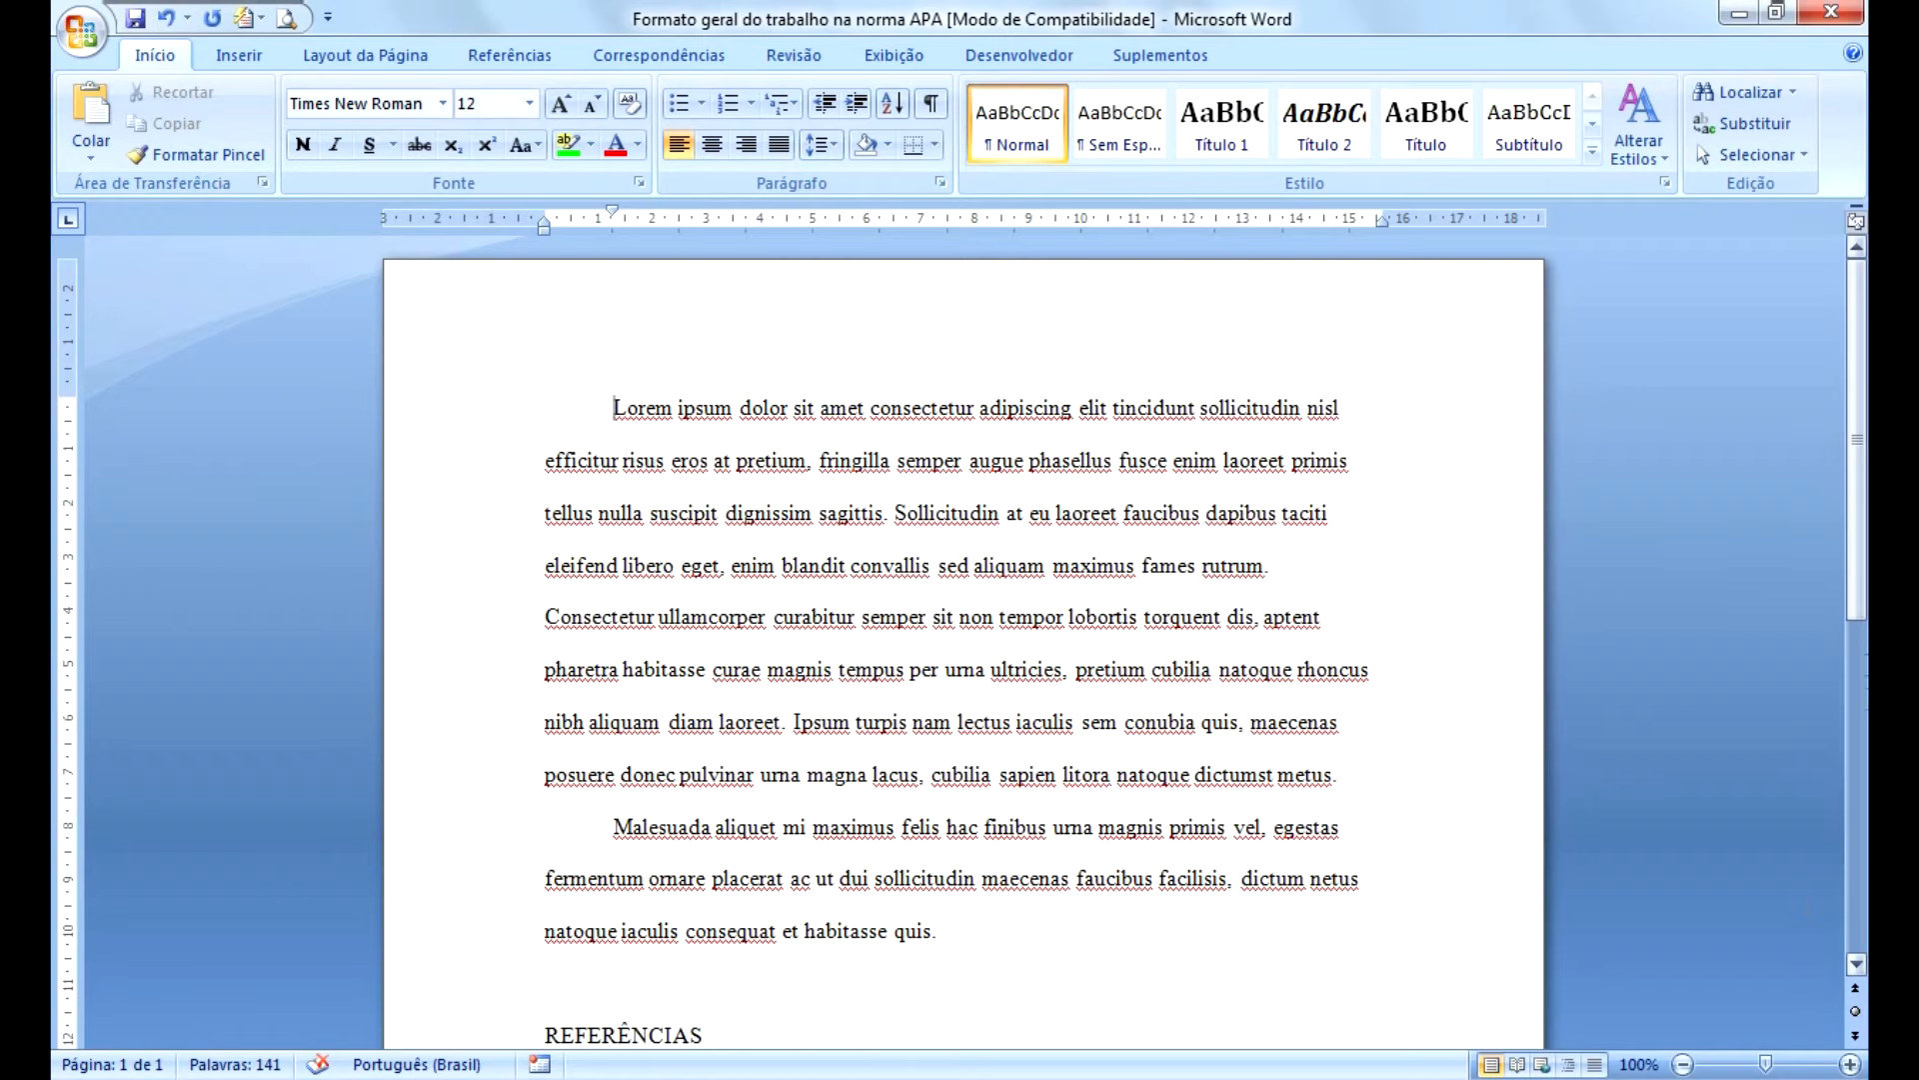
Step: Give the reference entry below the REFERÊNCIAS heading a special hanging indent (Deslocamento) of 1,27 cm
left_click_drag(1857, 610, 1860, 776)
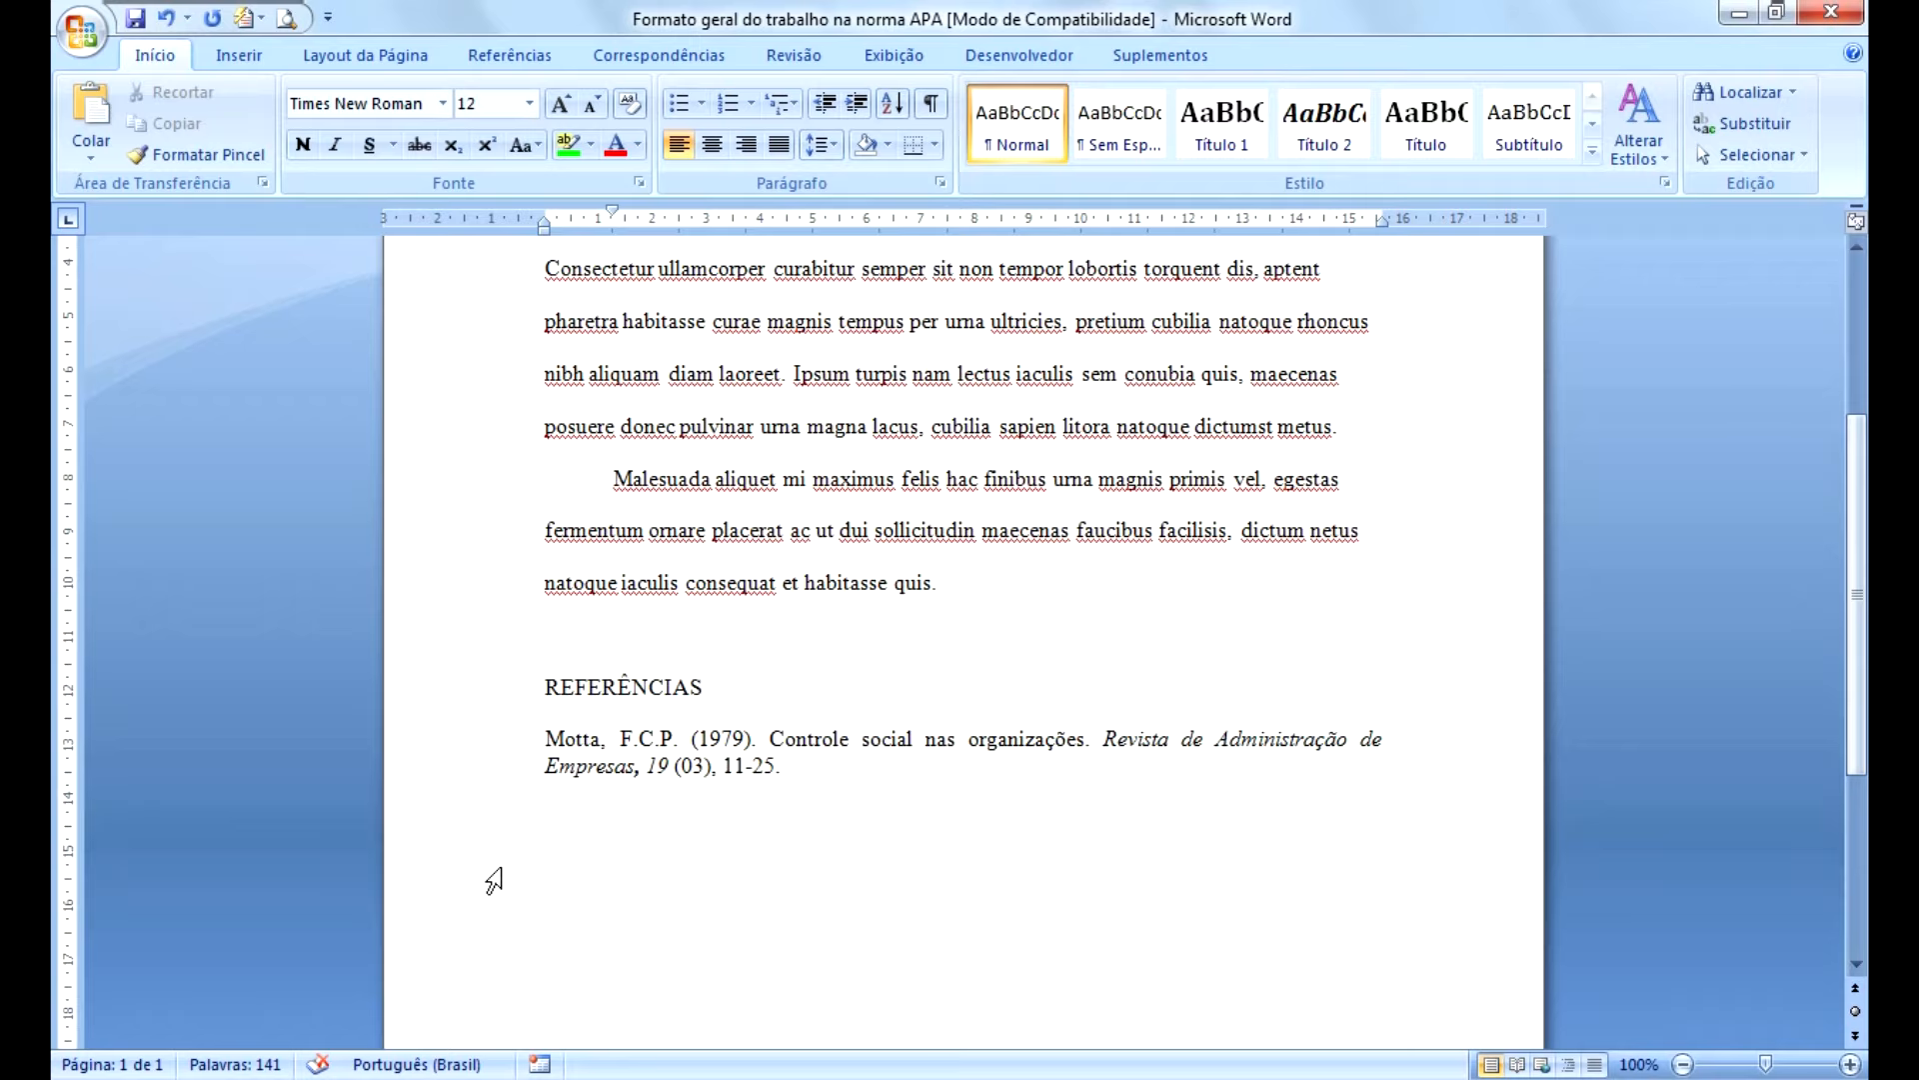
left_click(542, 766)
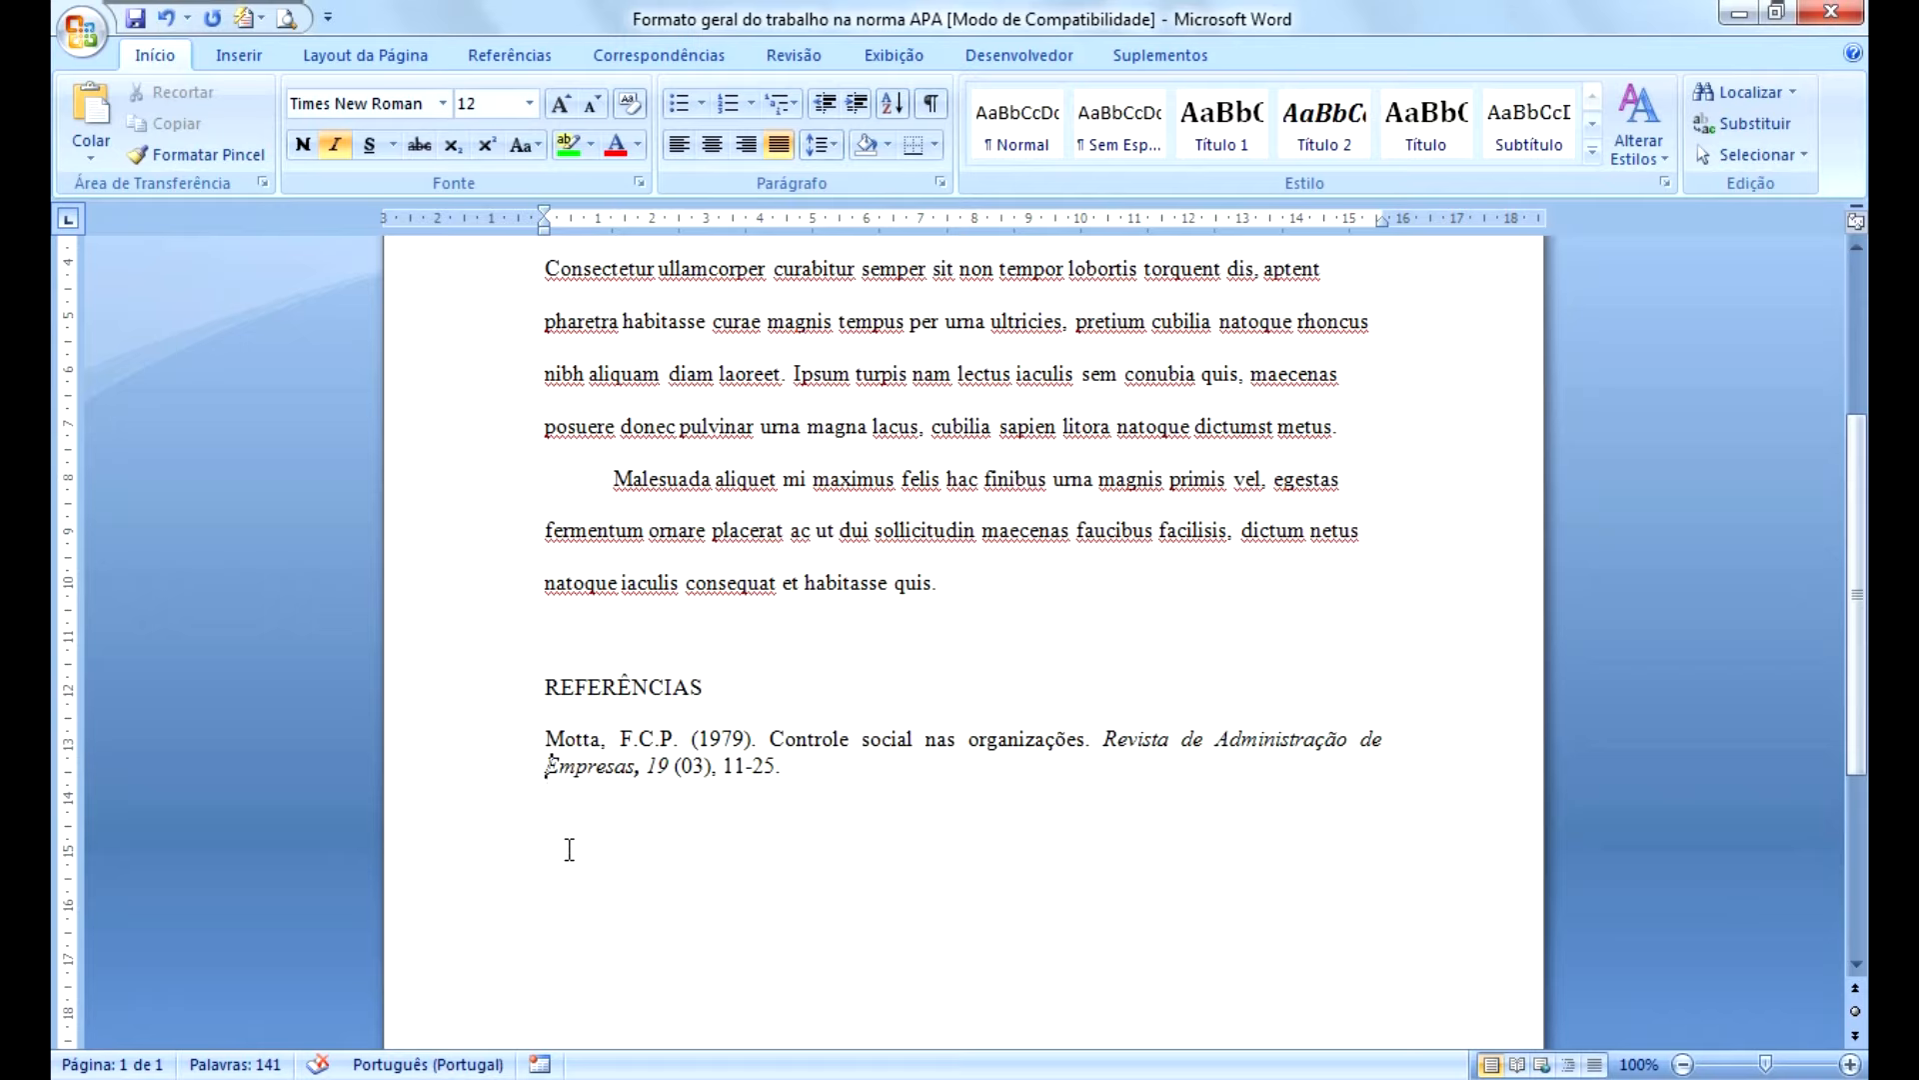
left_click(545, 740)
left_click(546, 768)
left_click(941, 181)
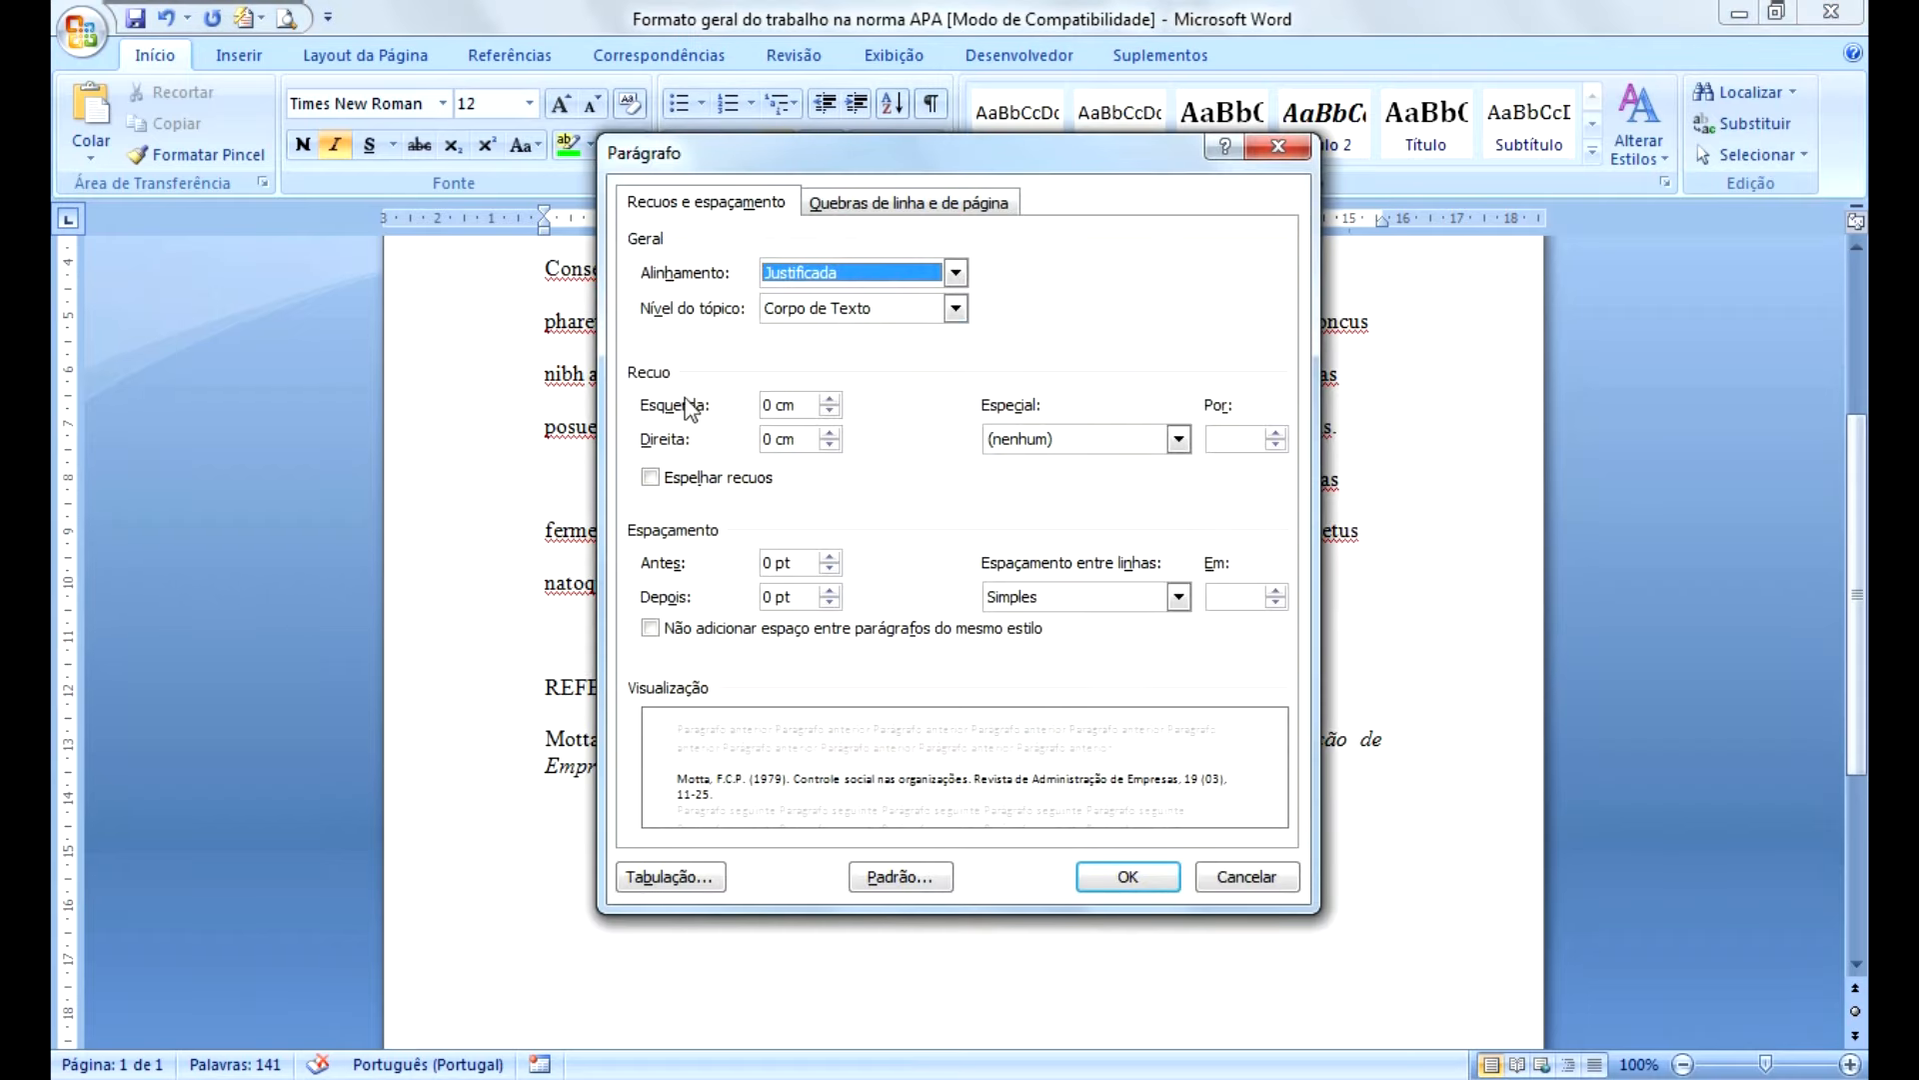
left_click(1179, 441)
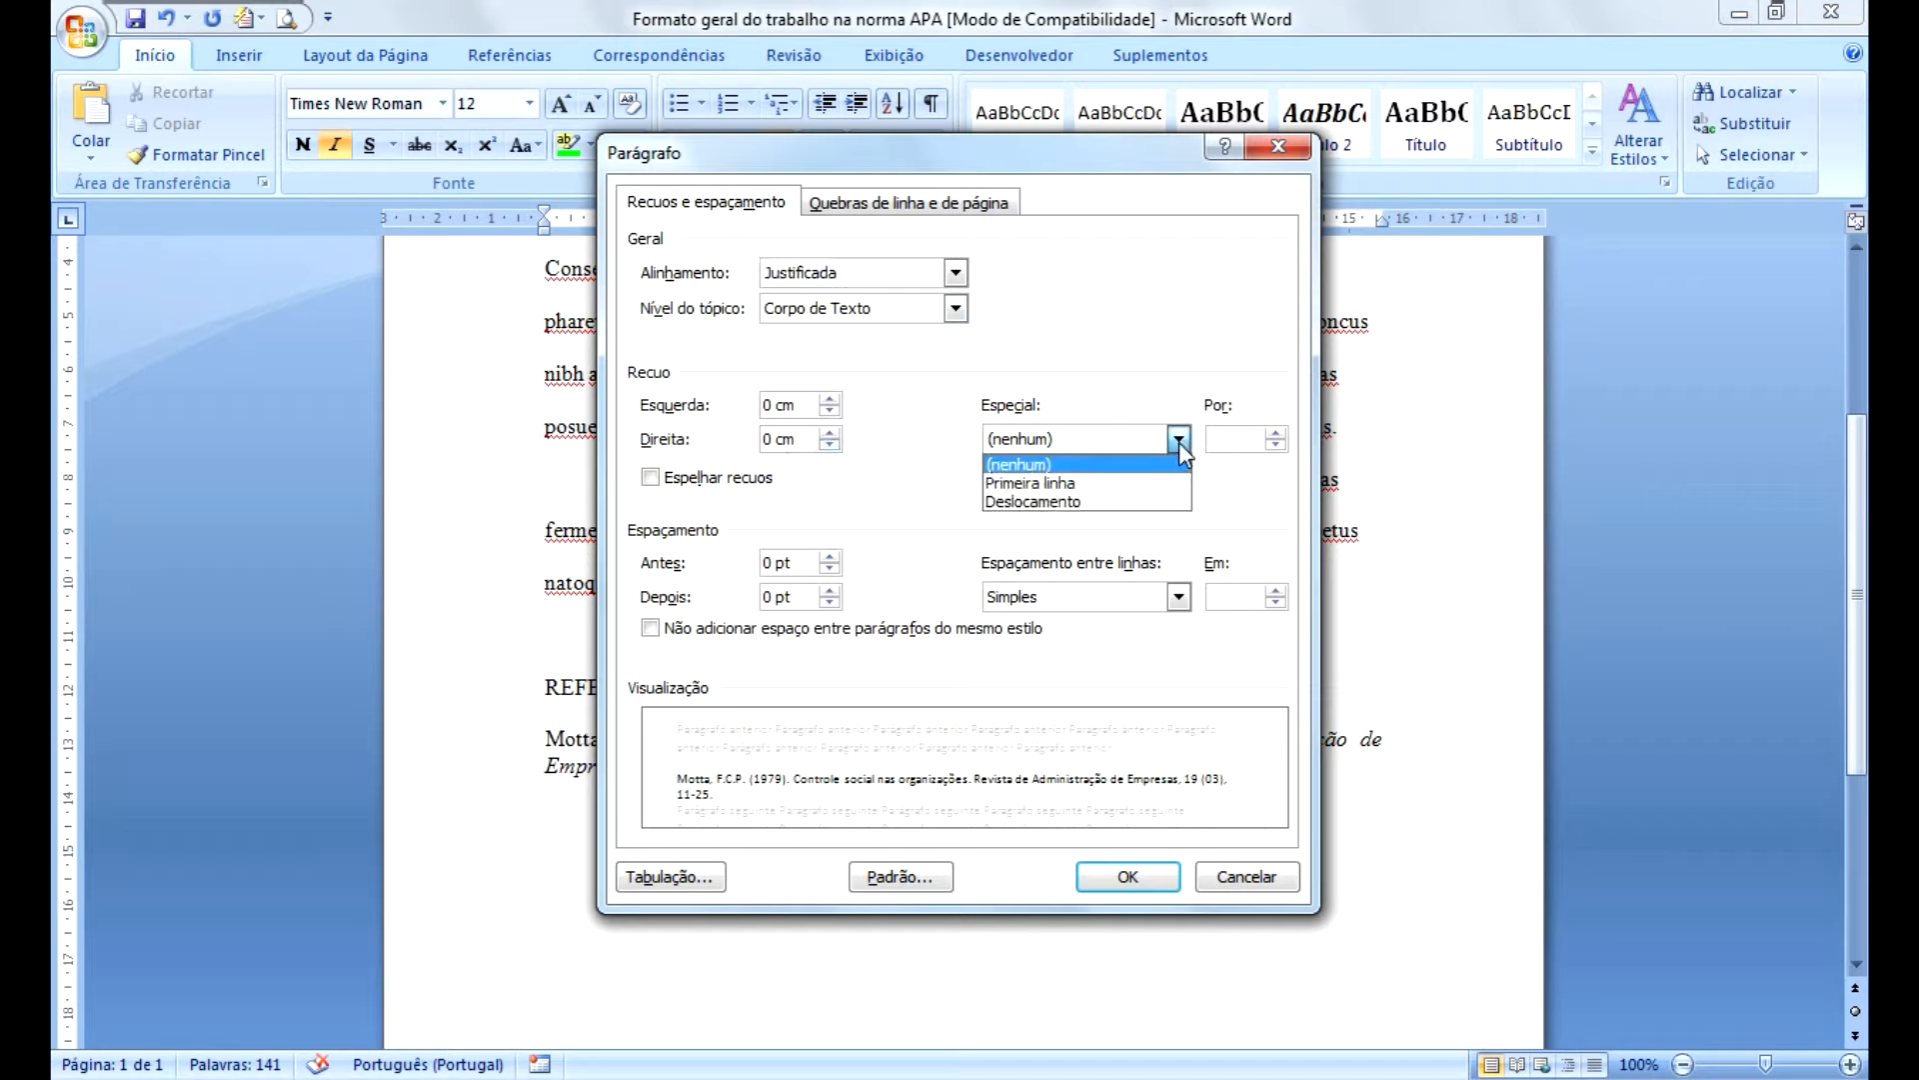
left_click(1068, 503)
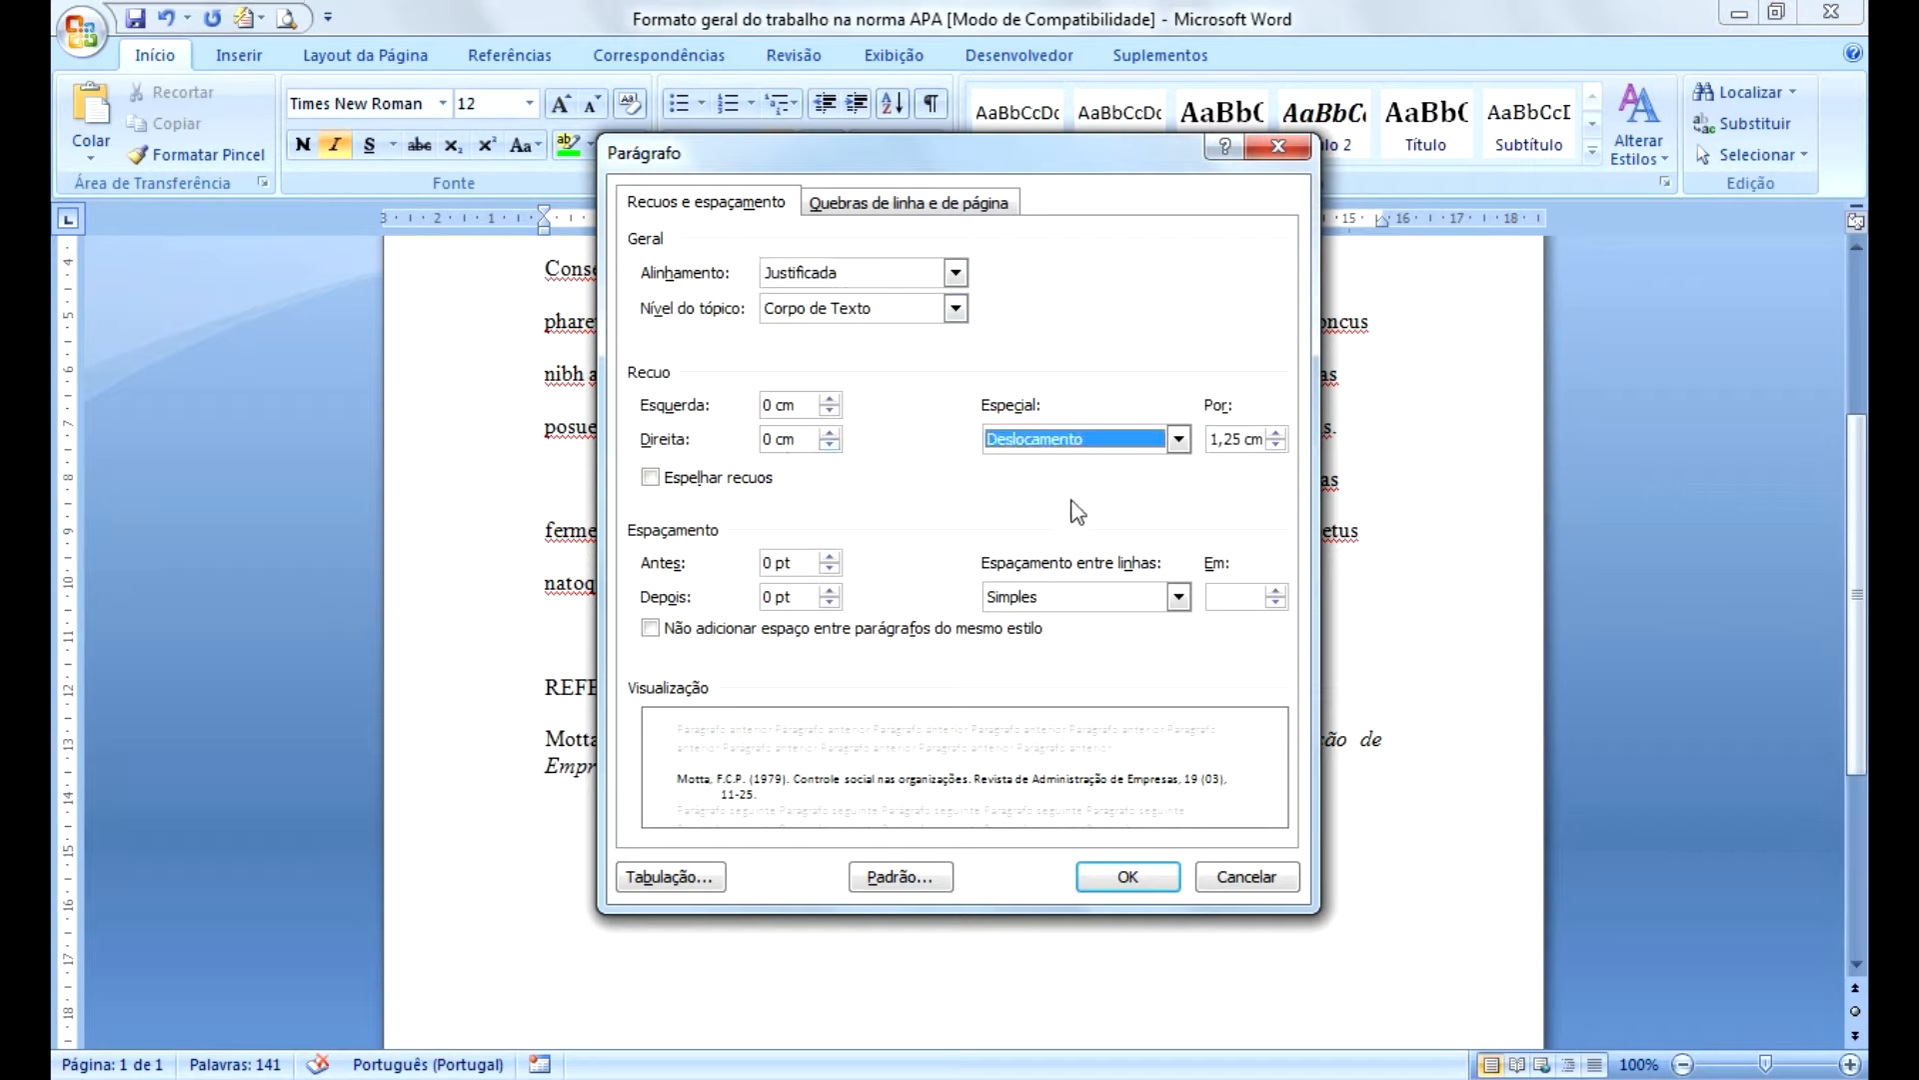
left_click(1242, 441)
key("BackSpace")
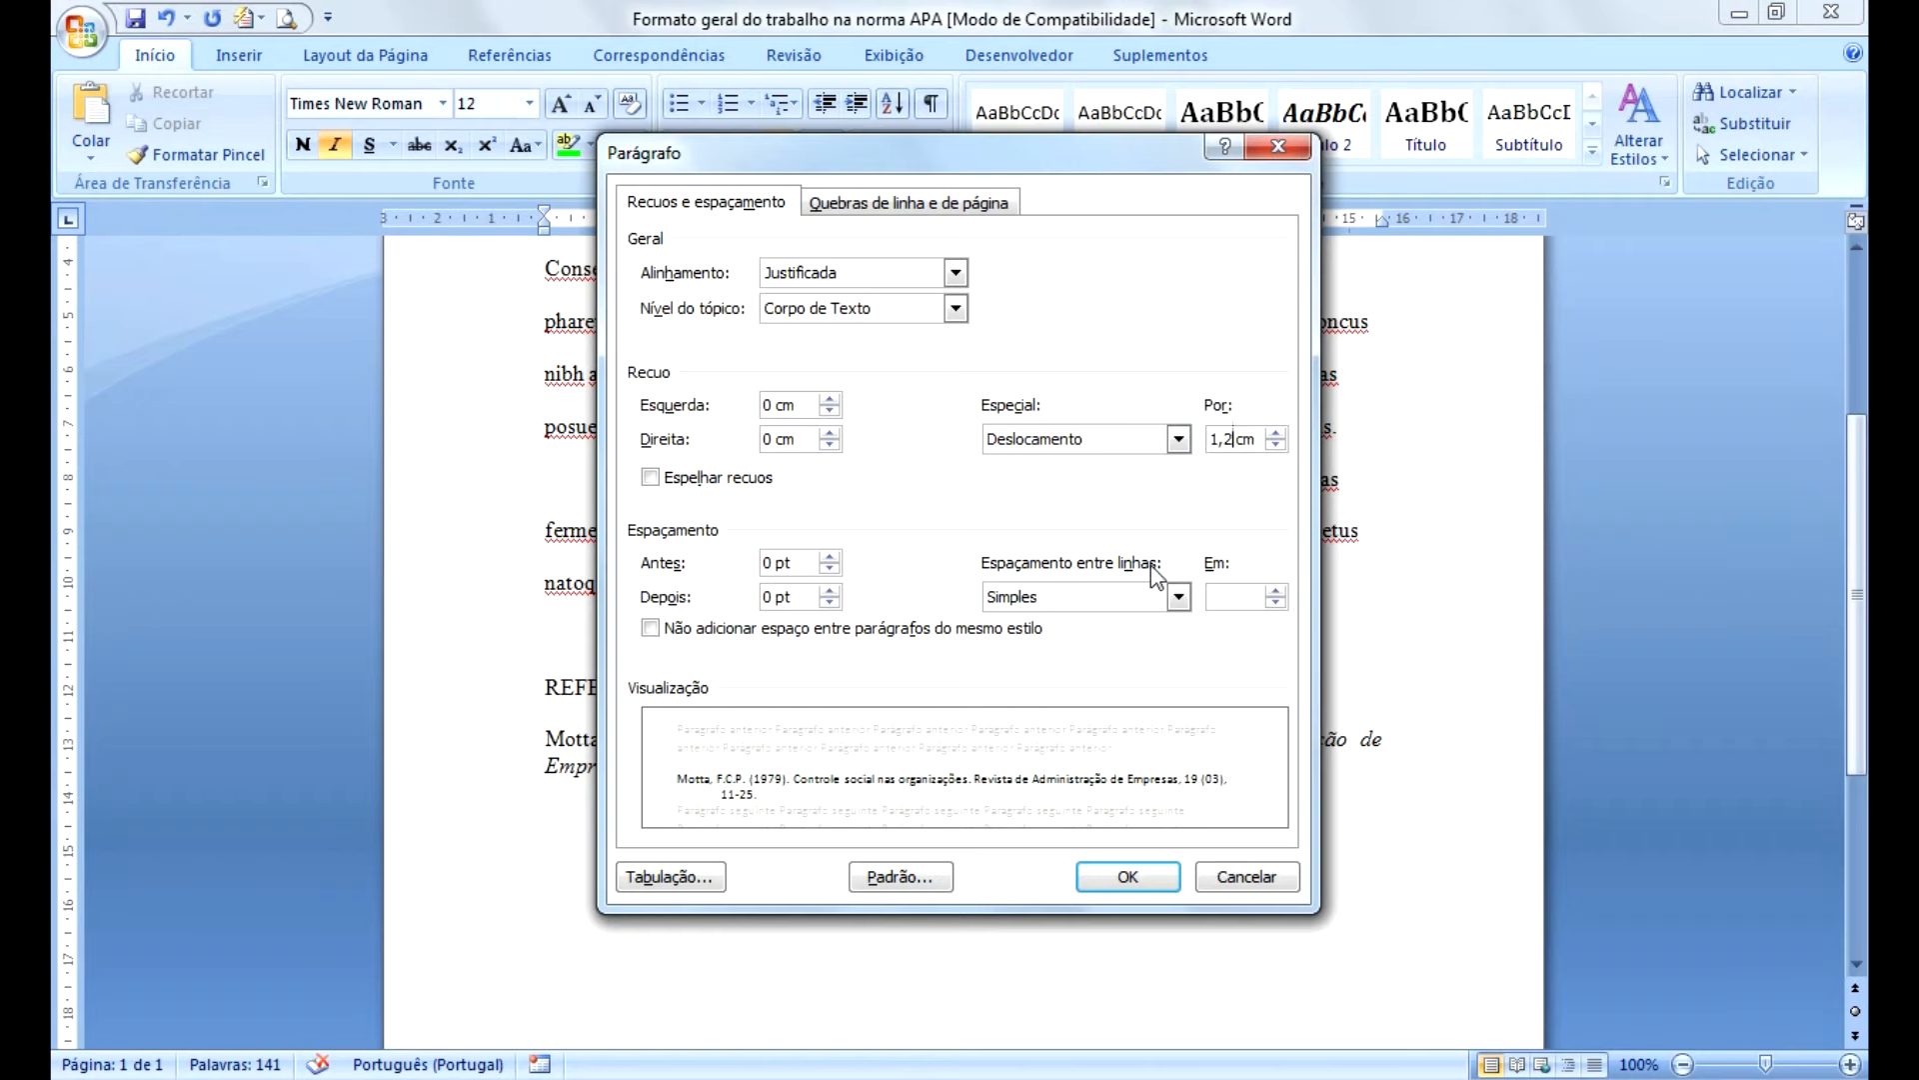
type("7")
left_click(1133, 877)
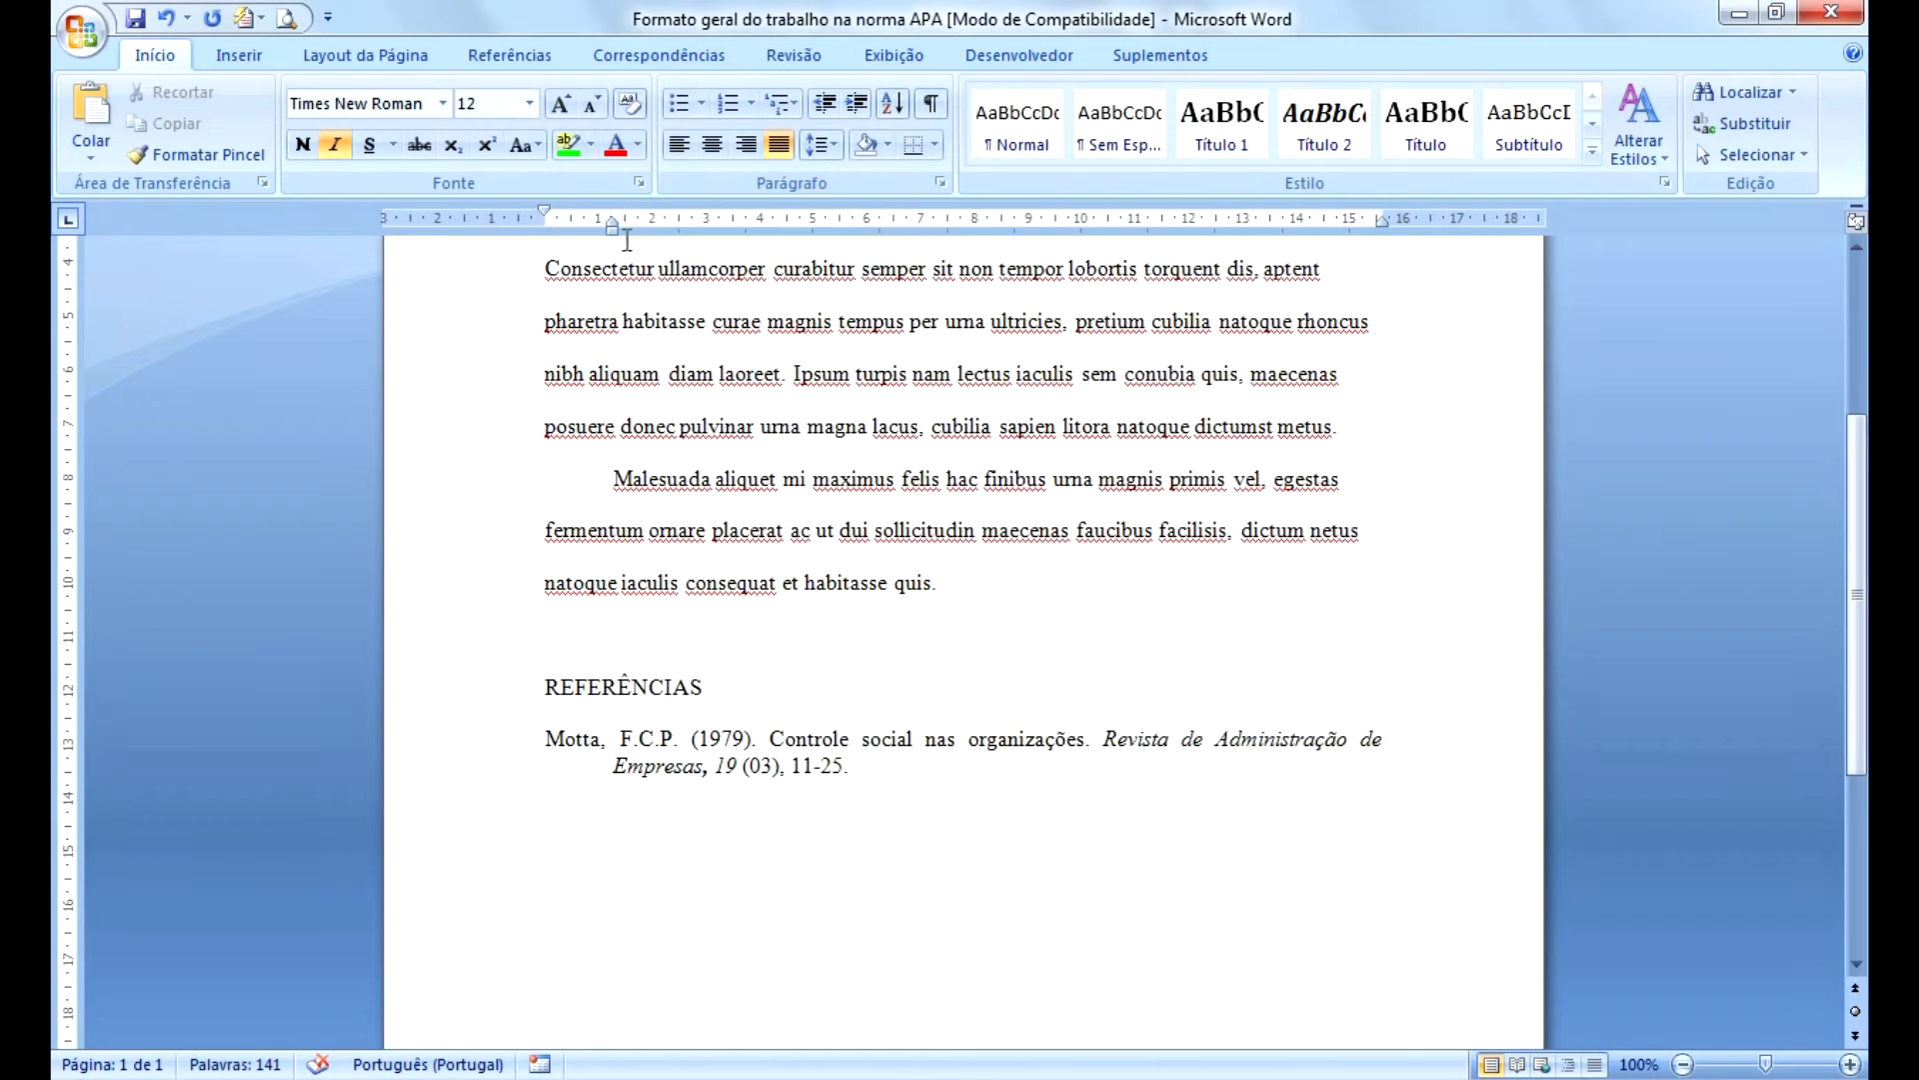
Step: Compare the ruler indent markers of the reference entry with those of the second body paragraph
left_click_drag(614, 228, 614, 228)
left_click_drag(613, 228, 614, 228)
left_click(619, 477)
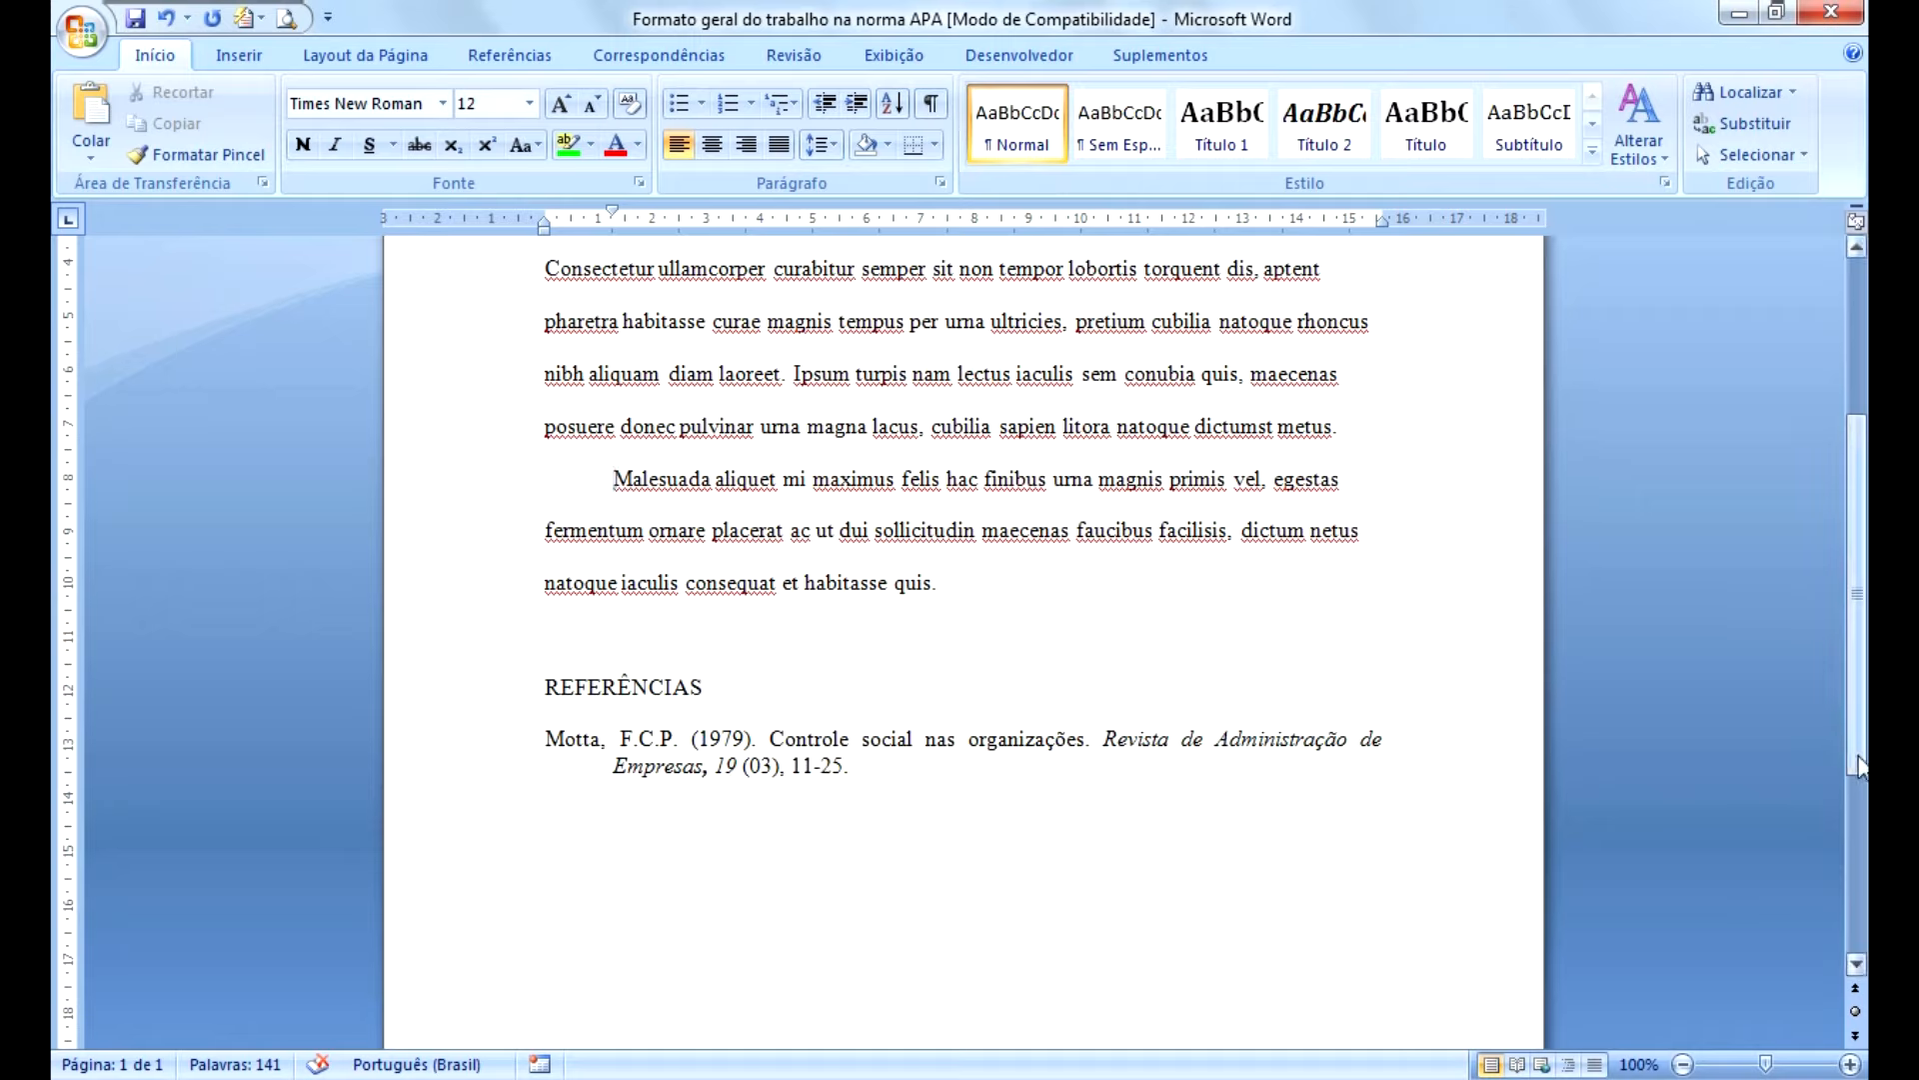
Step: Insert a page number at the start of the page in the Número sem Formatação 3 style and return to the body text
left_click_drag(1862, 750, 1863, 590)
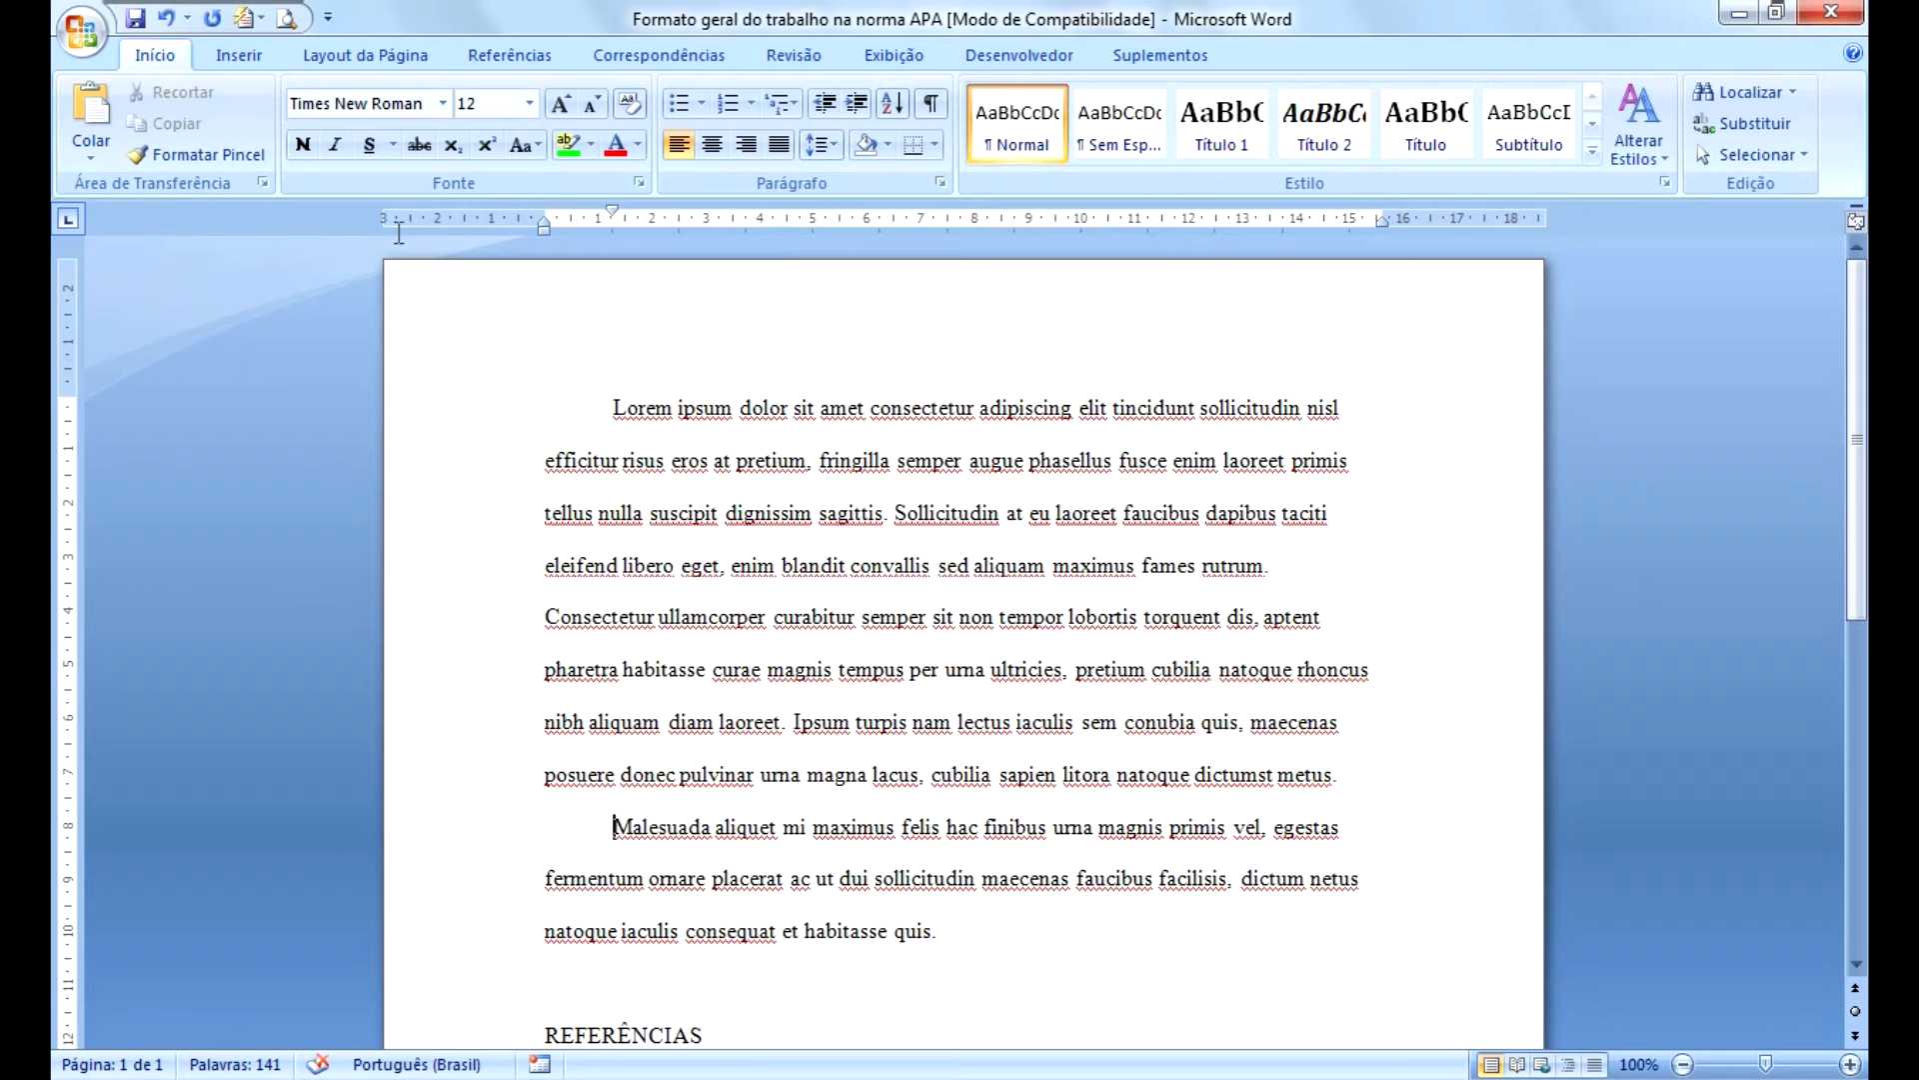
left_click(245, 58)
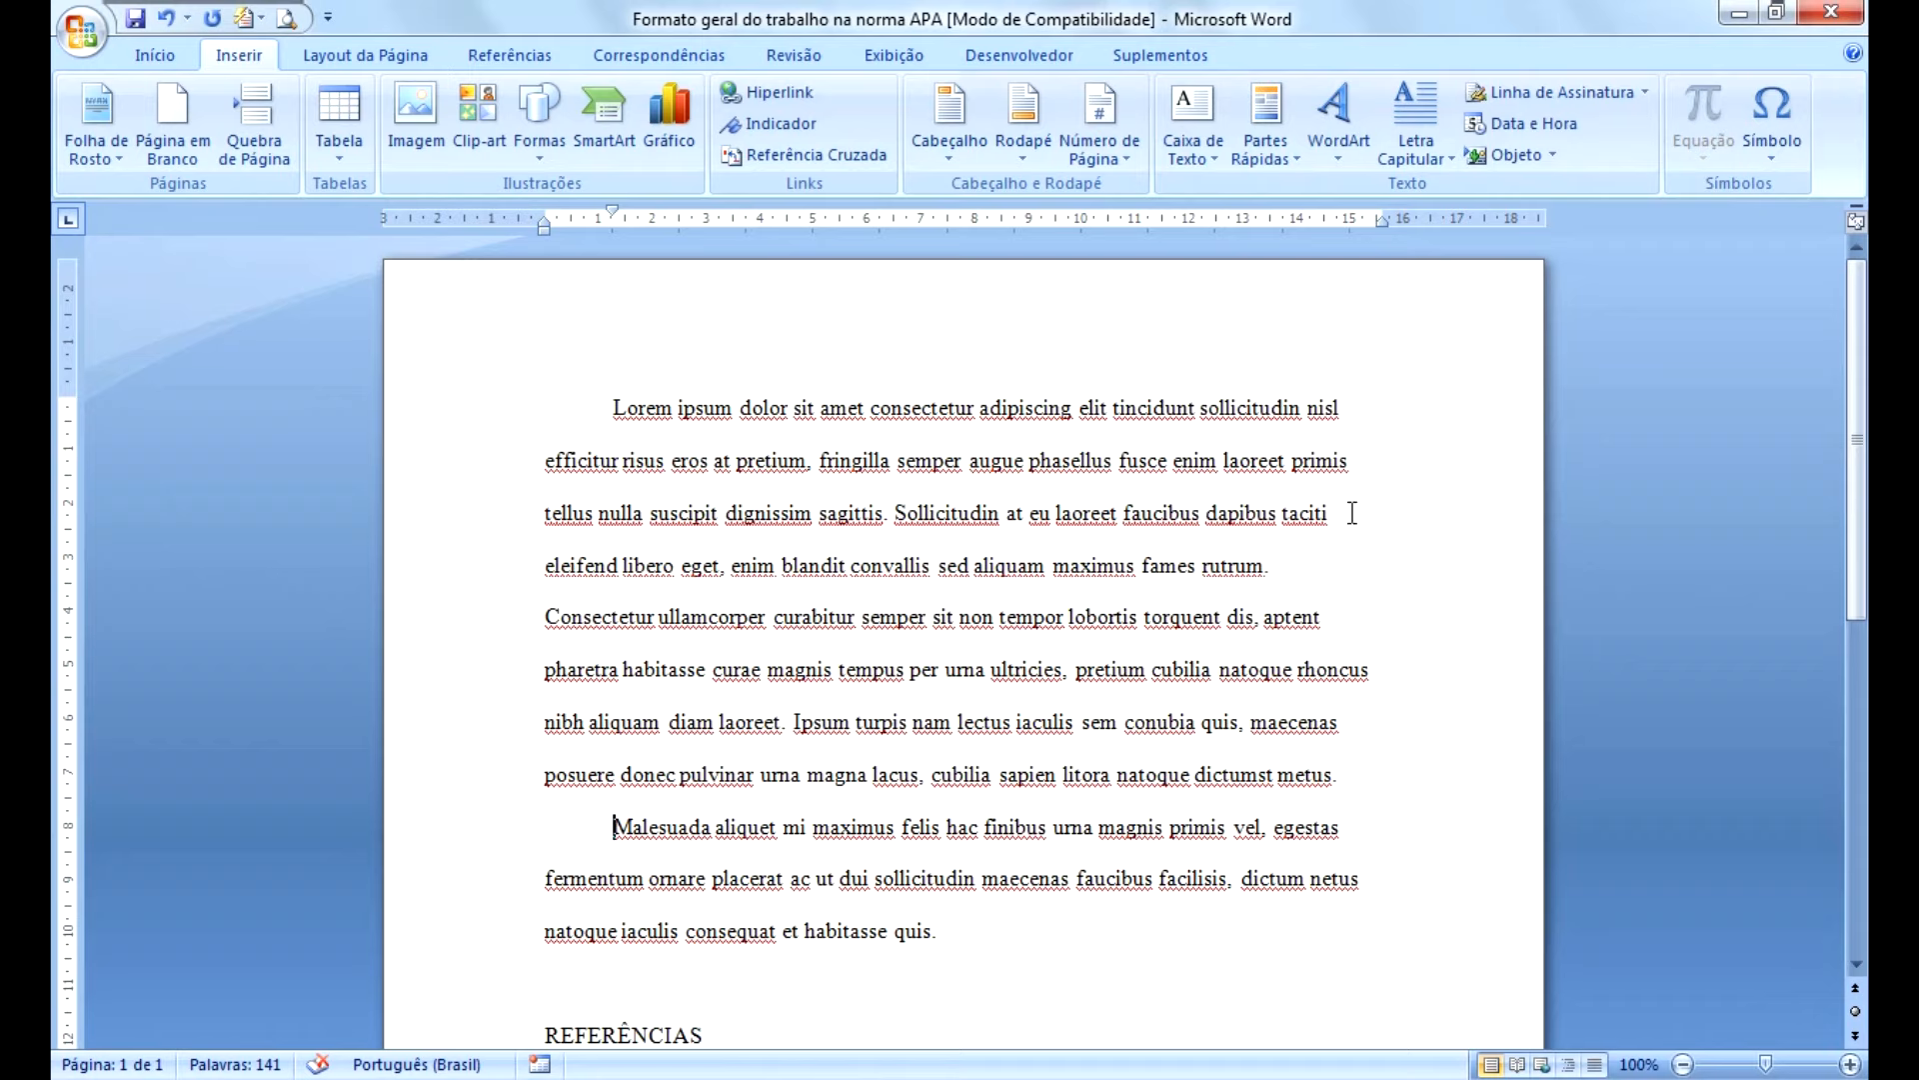
left_click(1127, 156)
mouse_move(1155, 188)
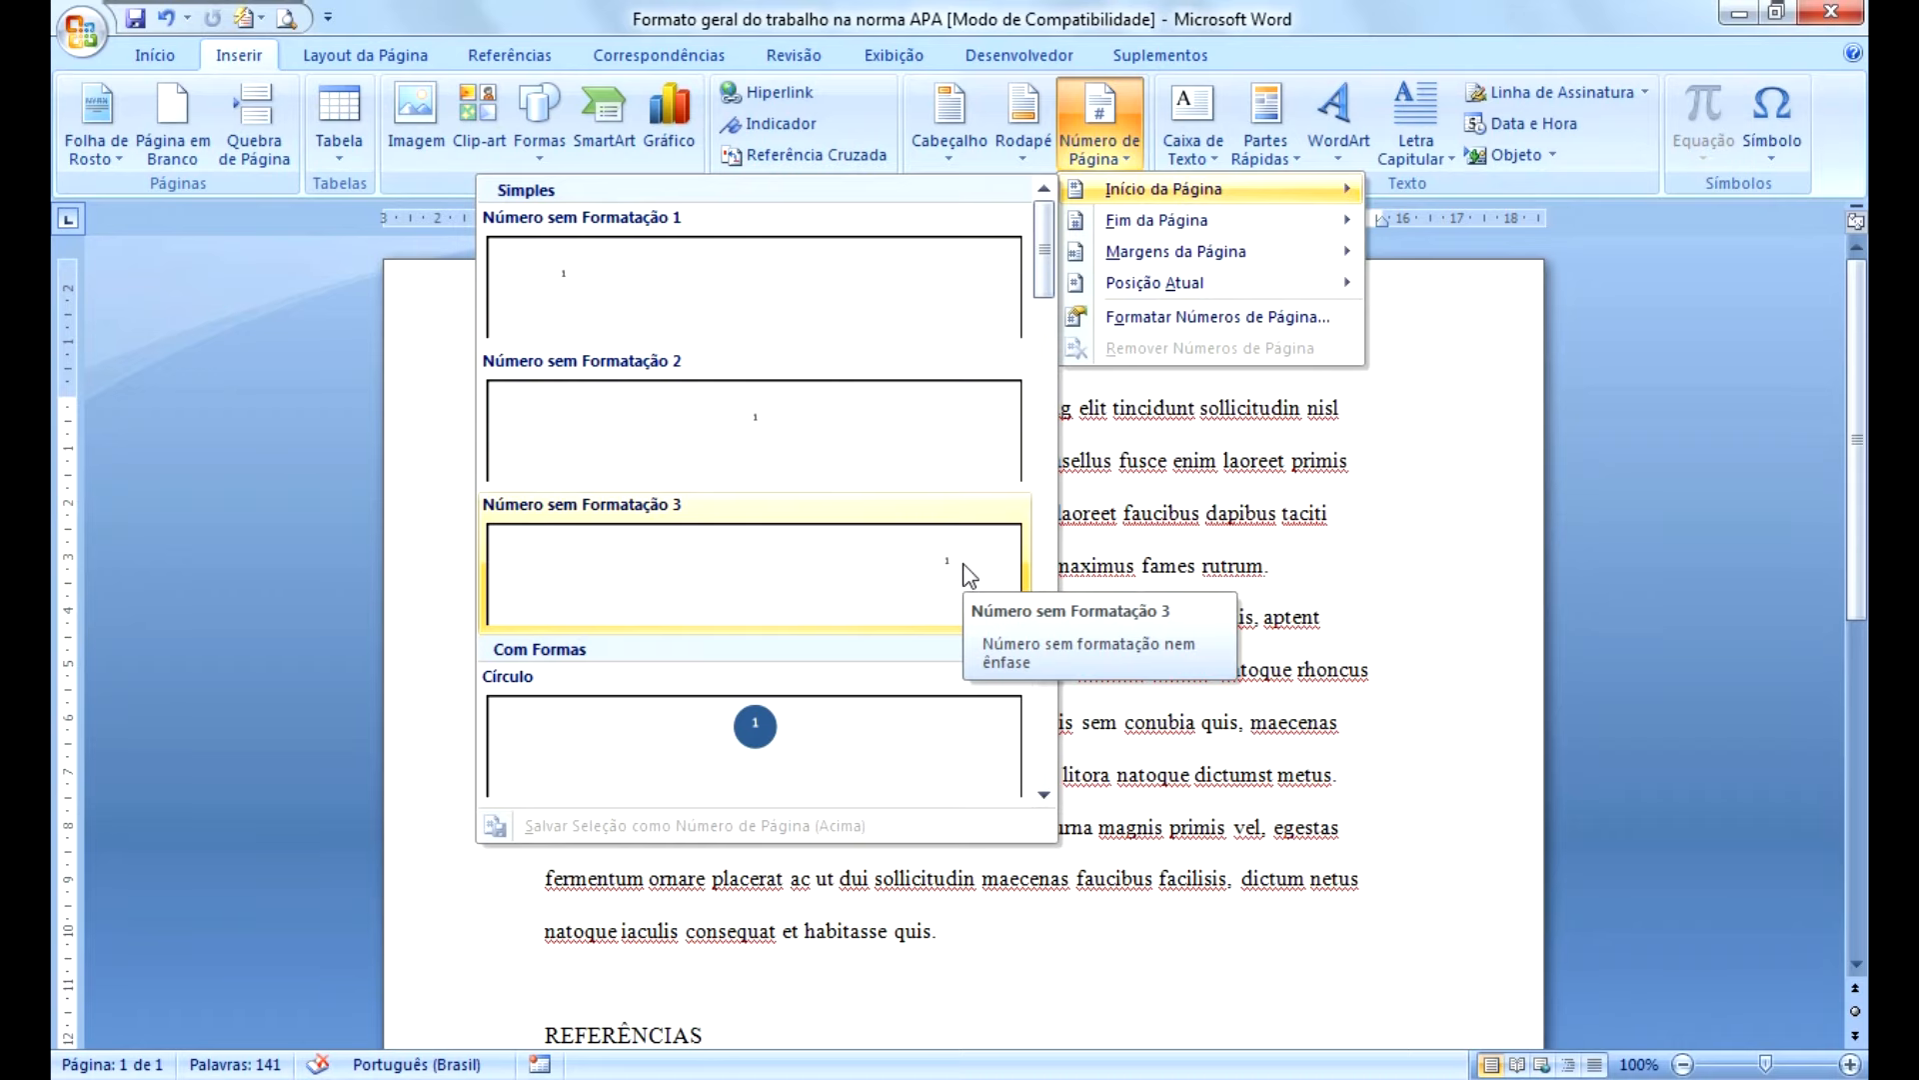
left_click(967, 577)
double_click(1067, 675)
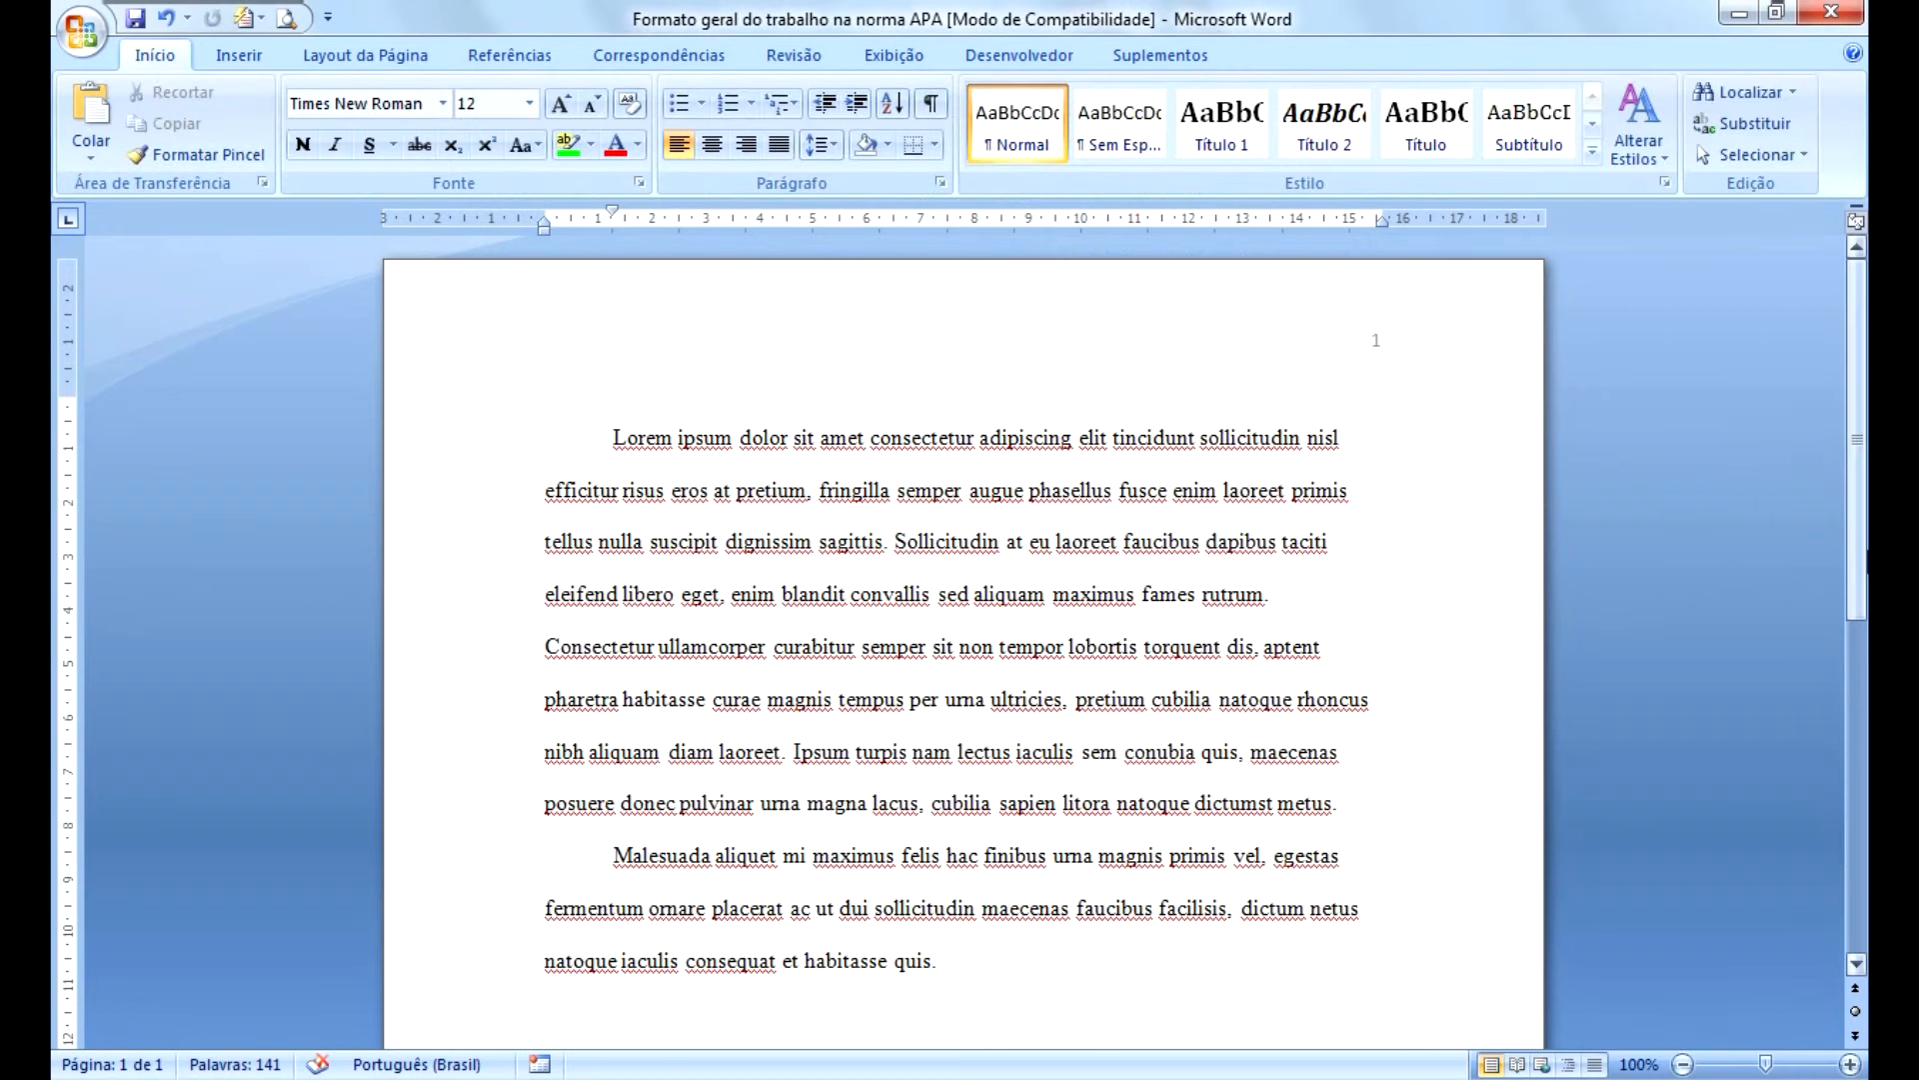
Step: Set custom page margins of 2,54 cm on all four sides for the whole document
left_click_drag(1859, 558, 1866, 618)
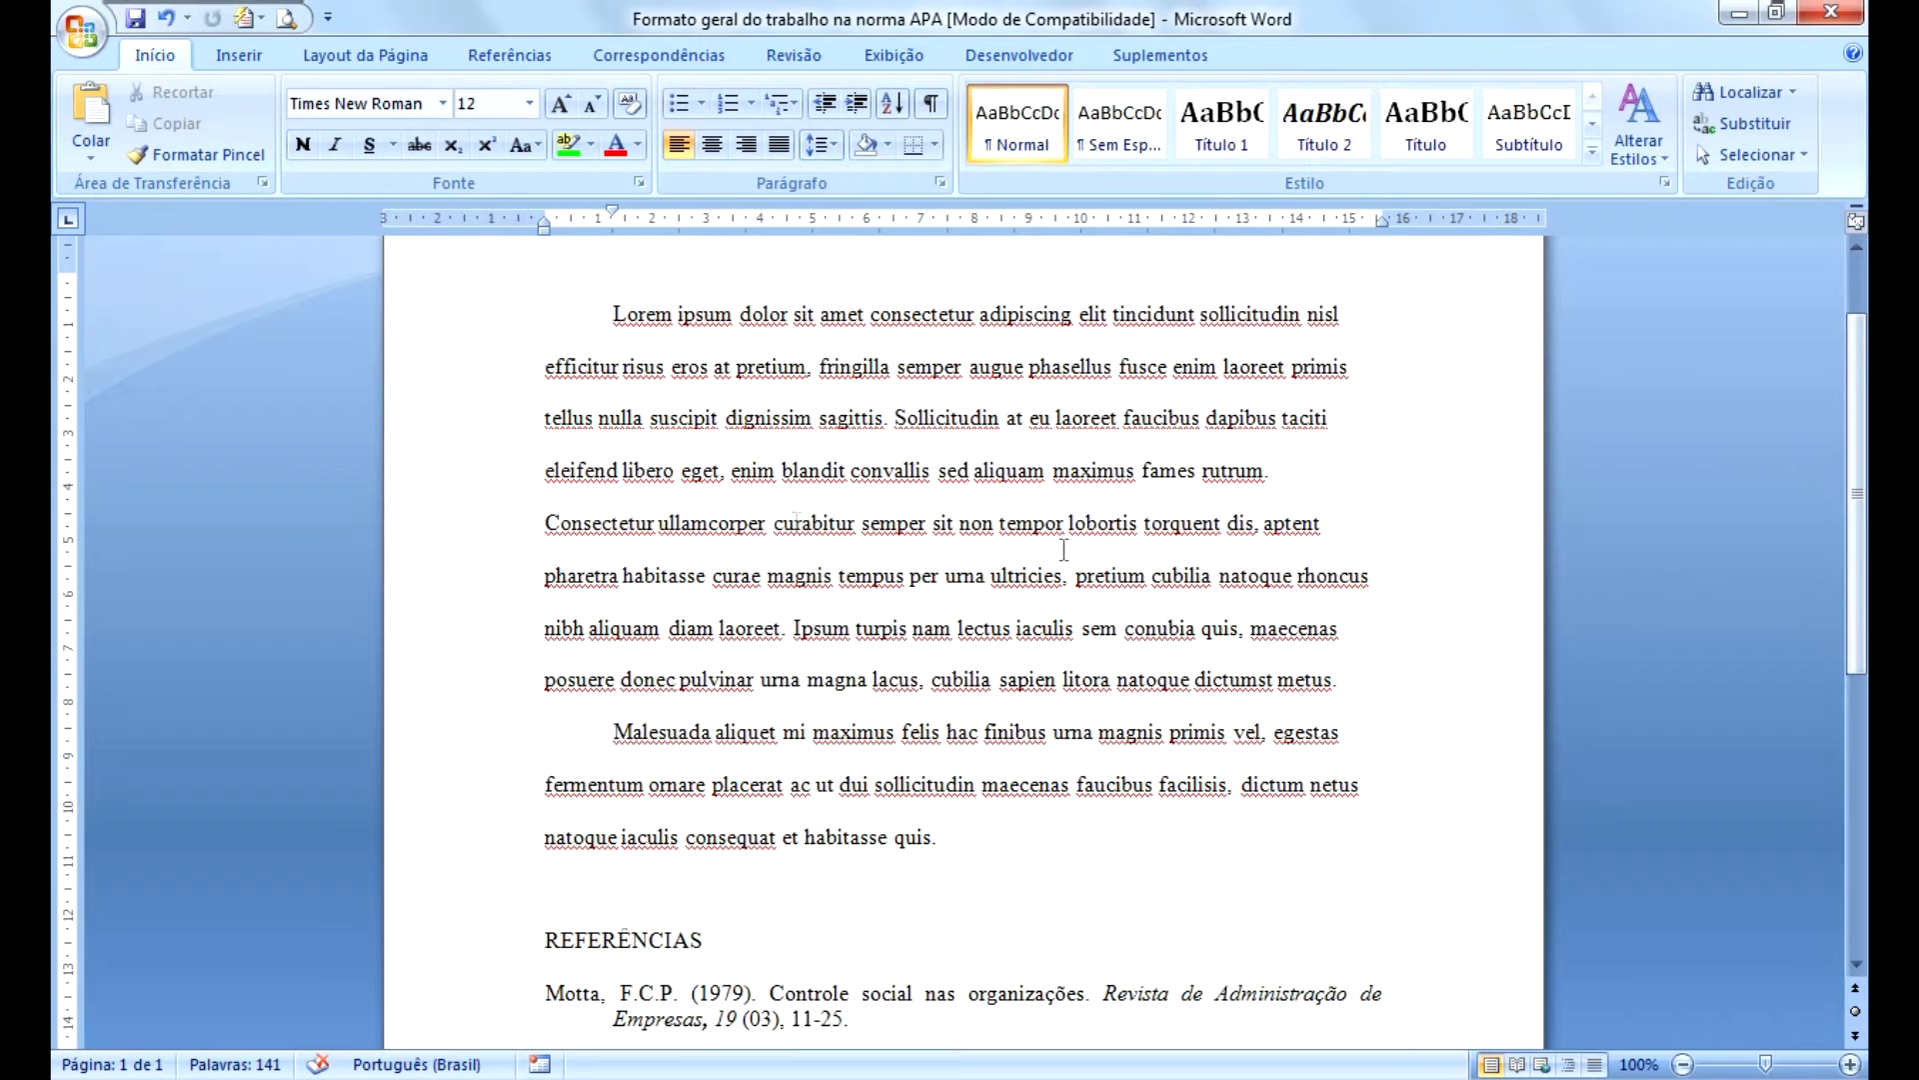
left_click_drag(1859, 514, 1863, 454)
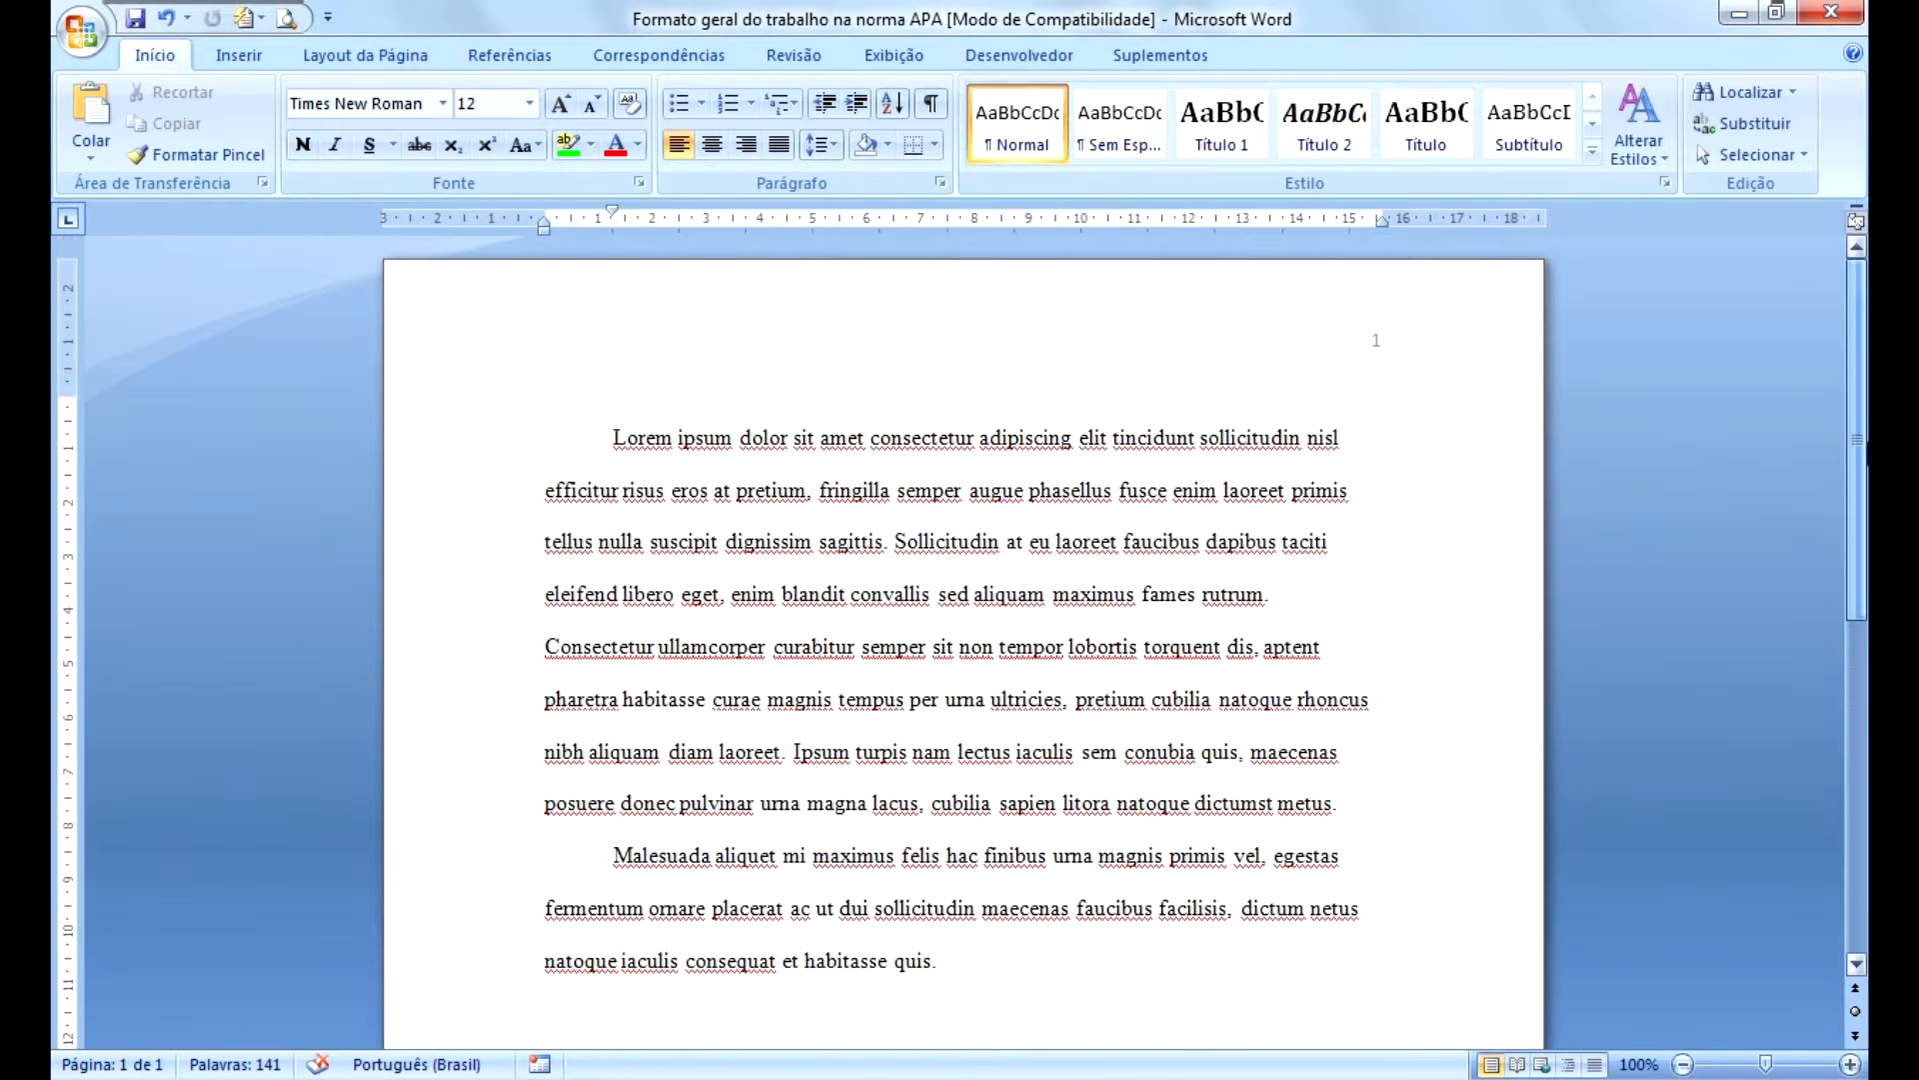
left_click(376, 56)
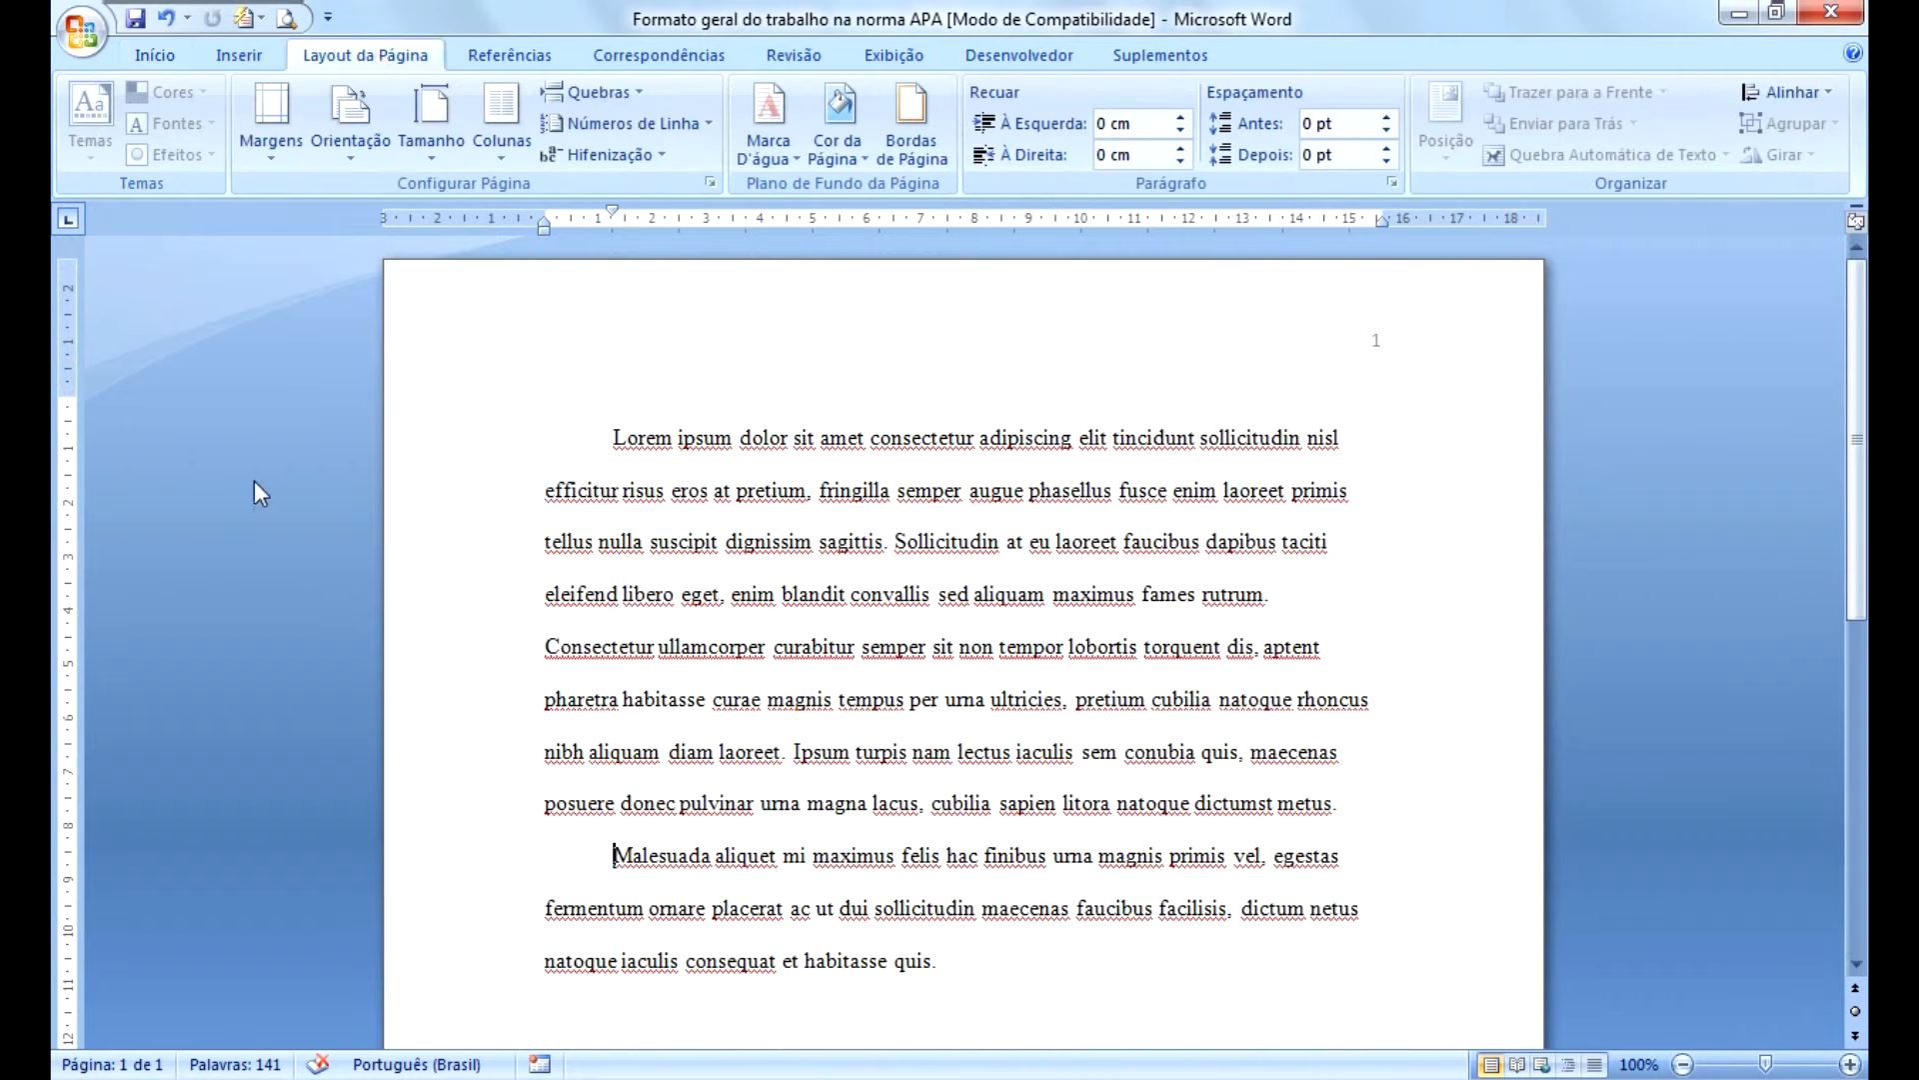
left_click(272, 152)
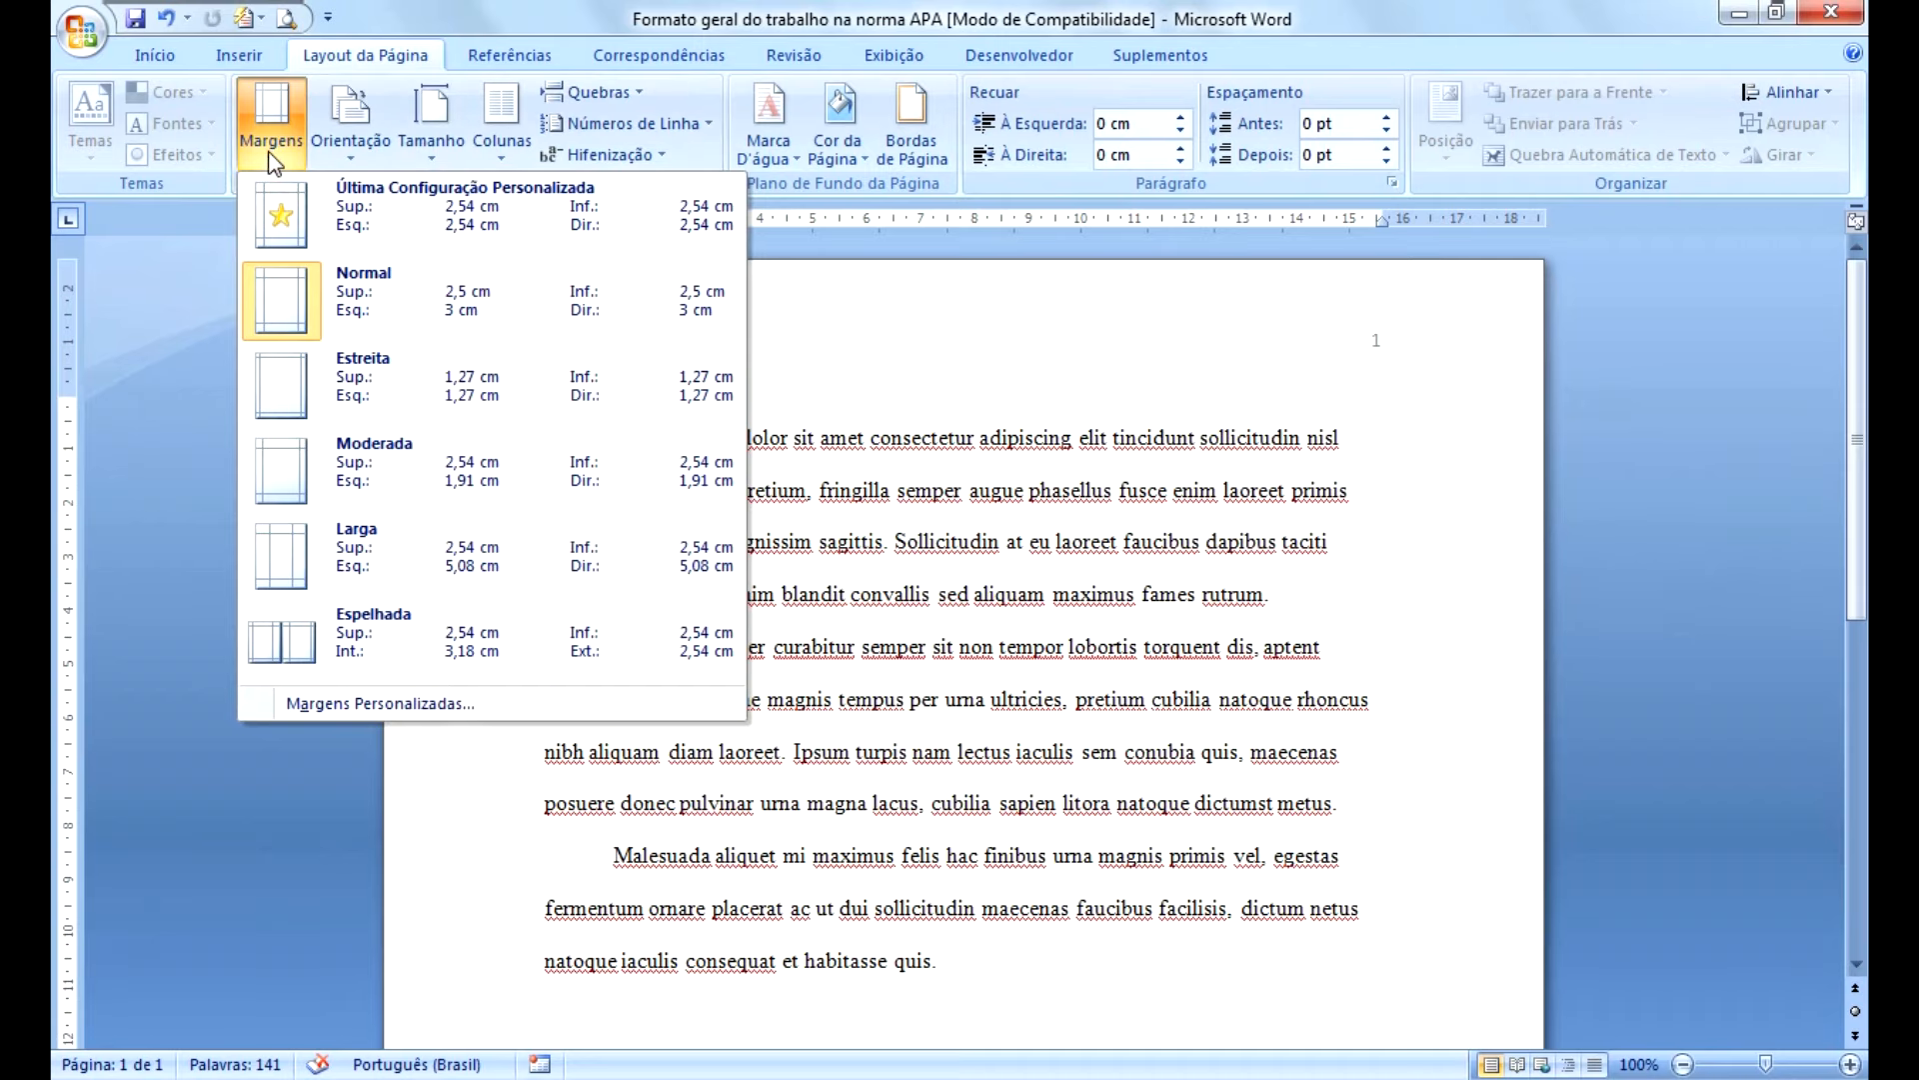
left_click(410, 703)
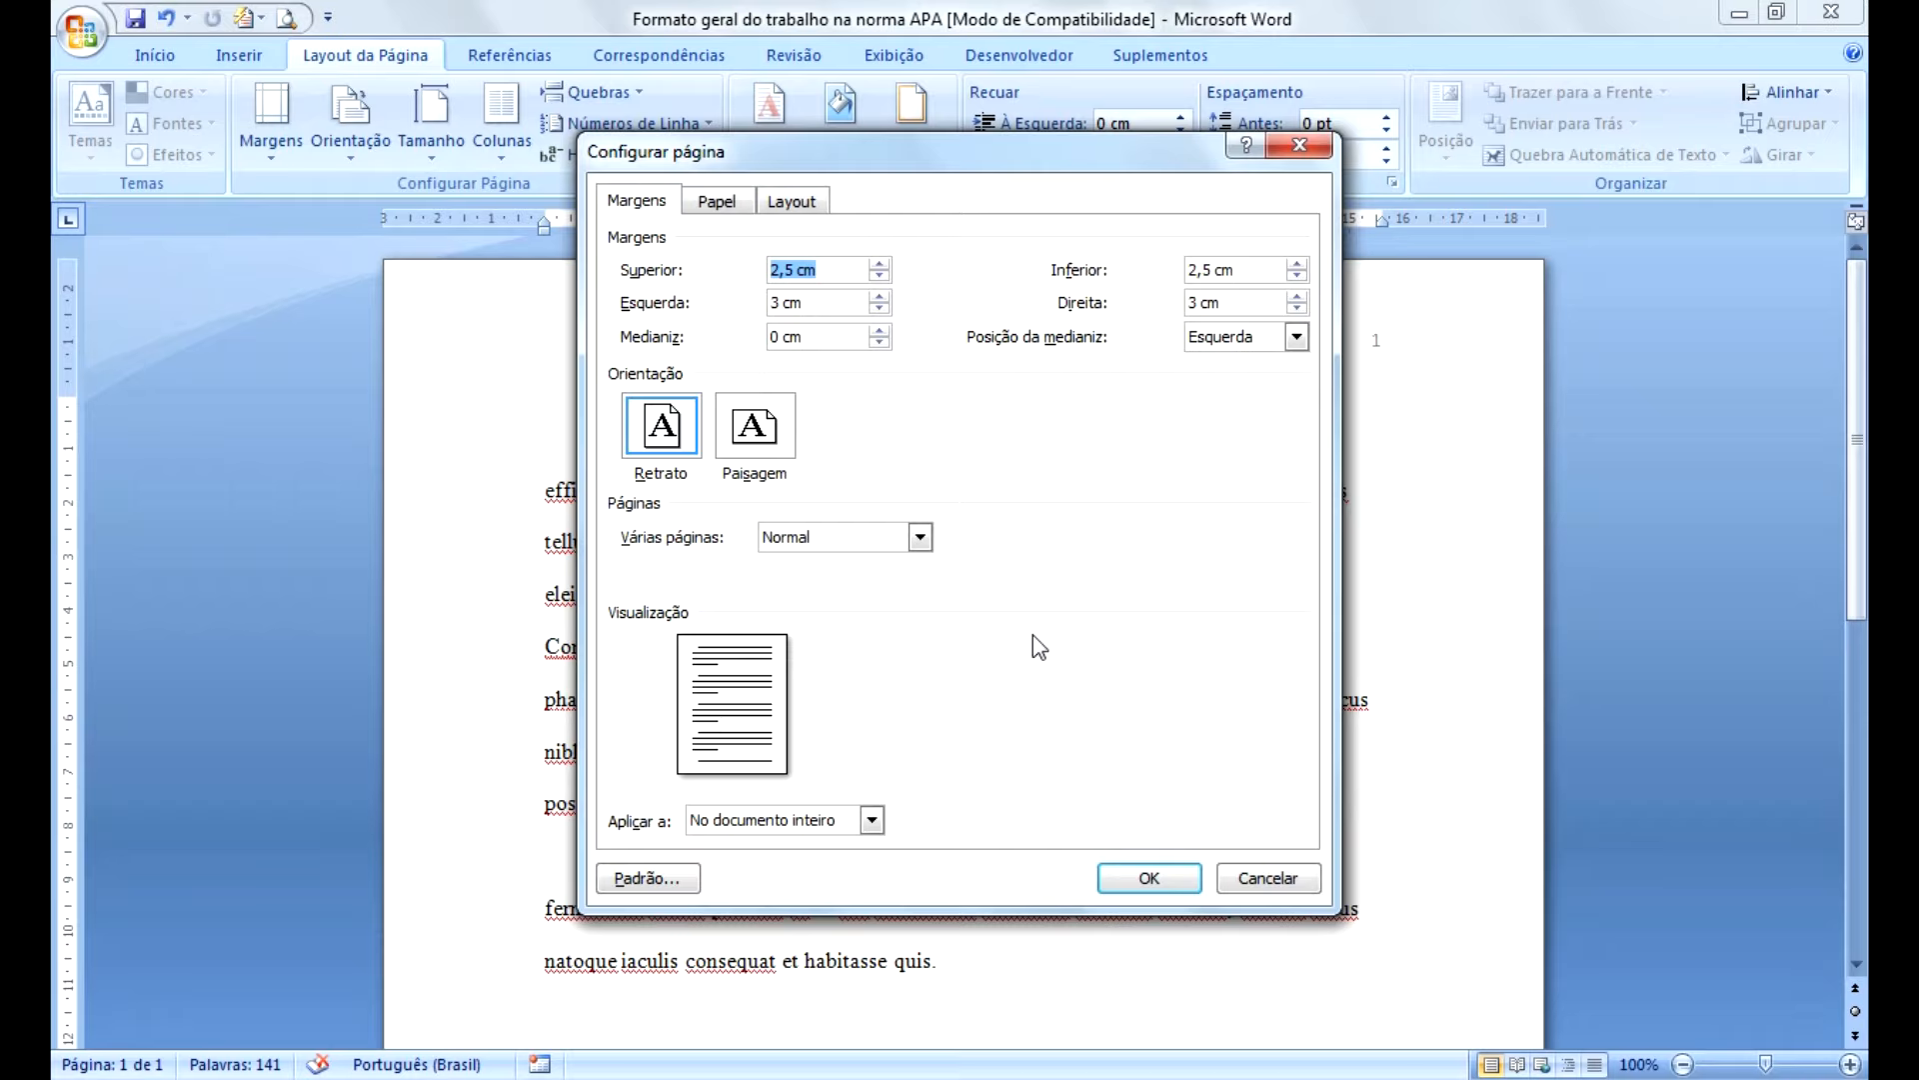
left_click(793, 270)
type("4")
left_click(878, 309)
type("44")
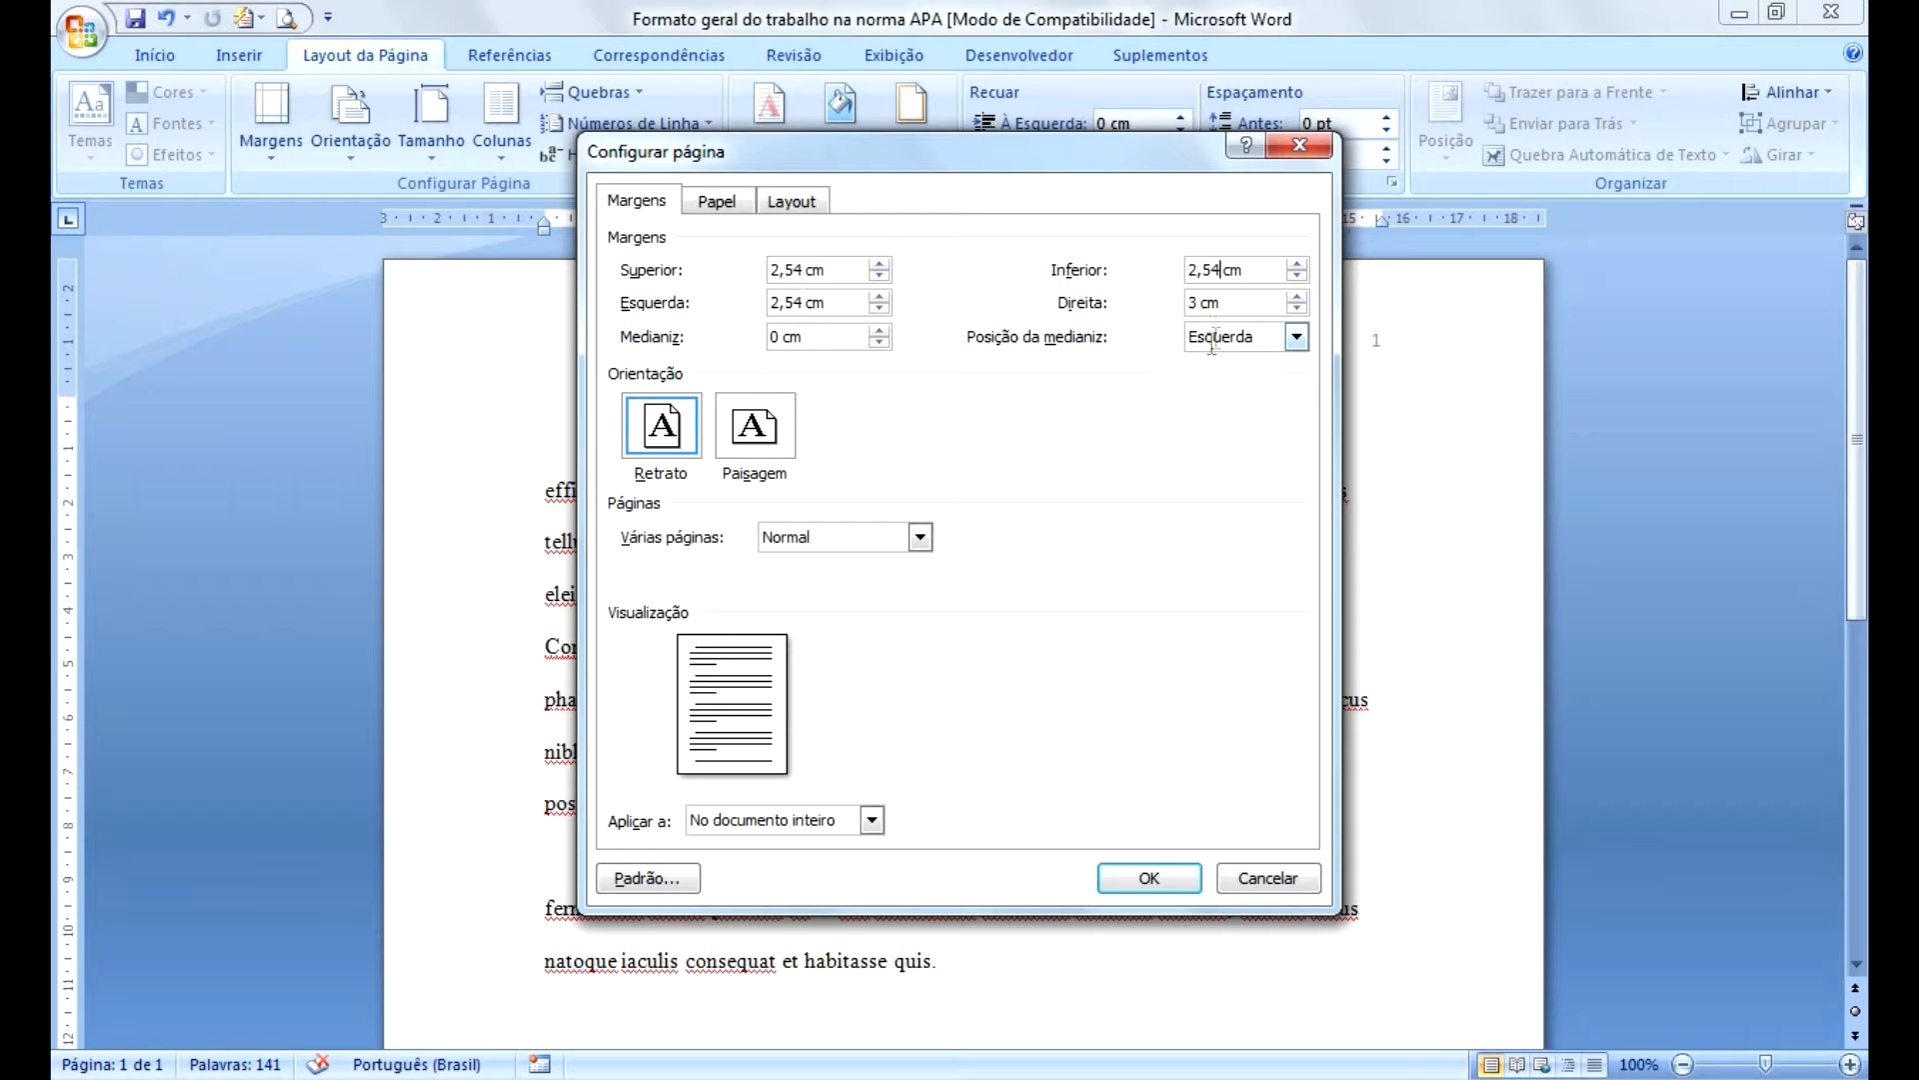
left_click(1297, 308)
left_click(1149, 878)
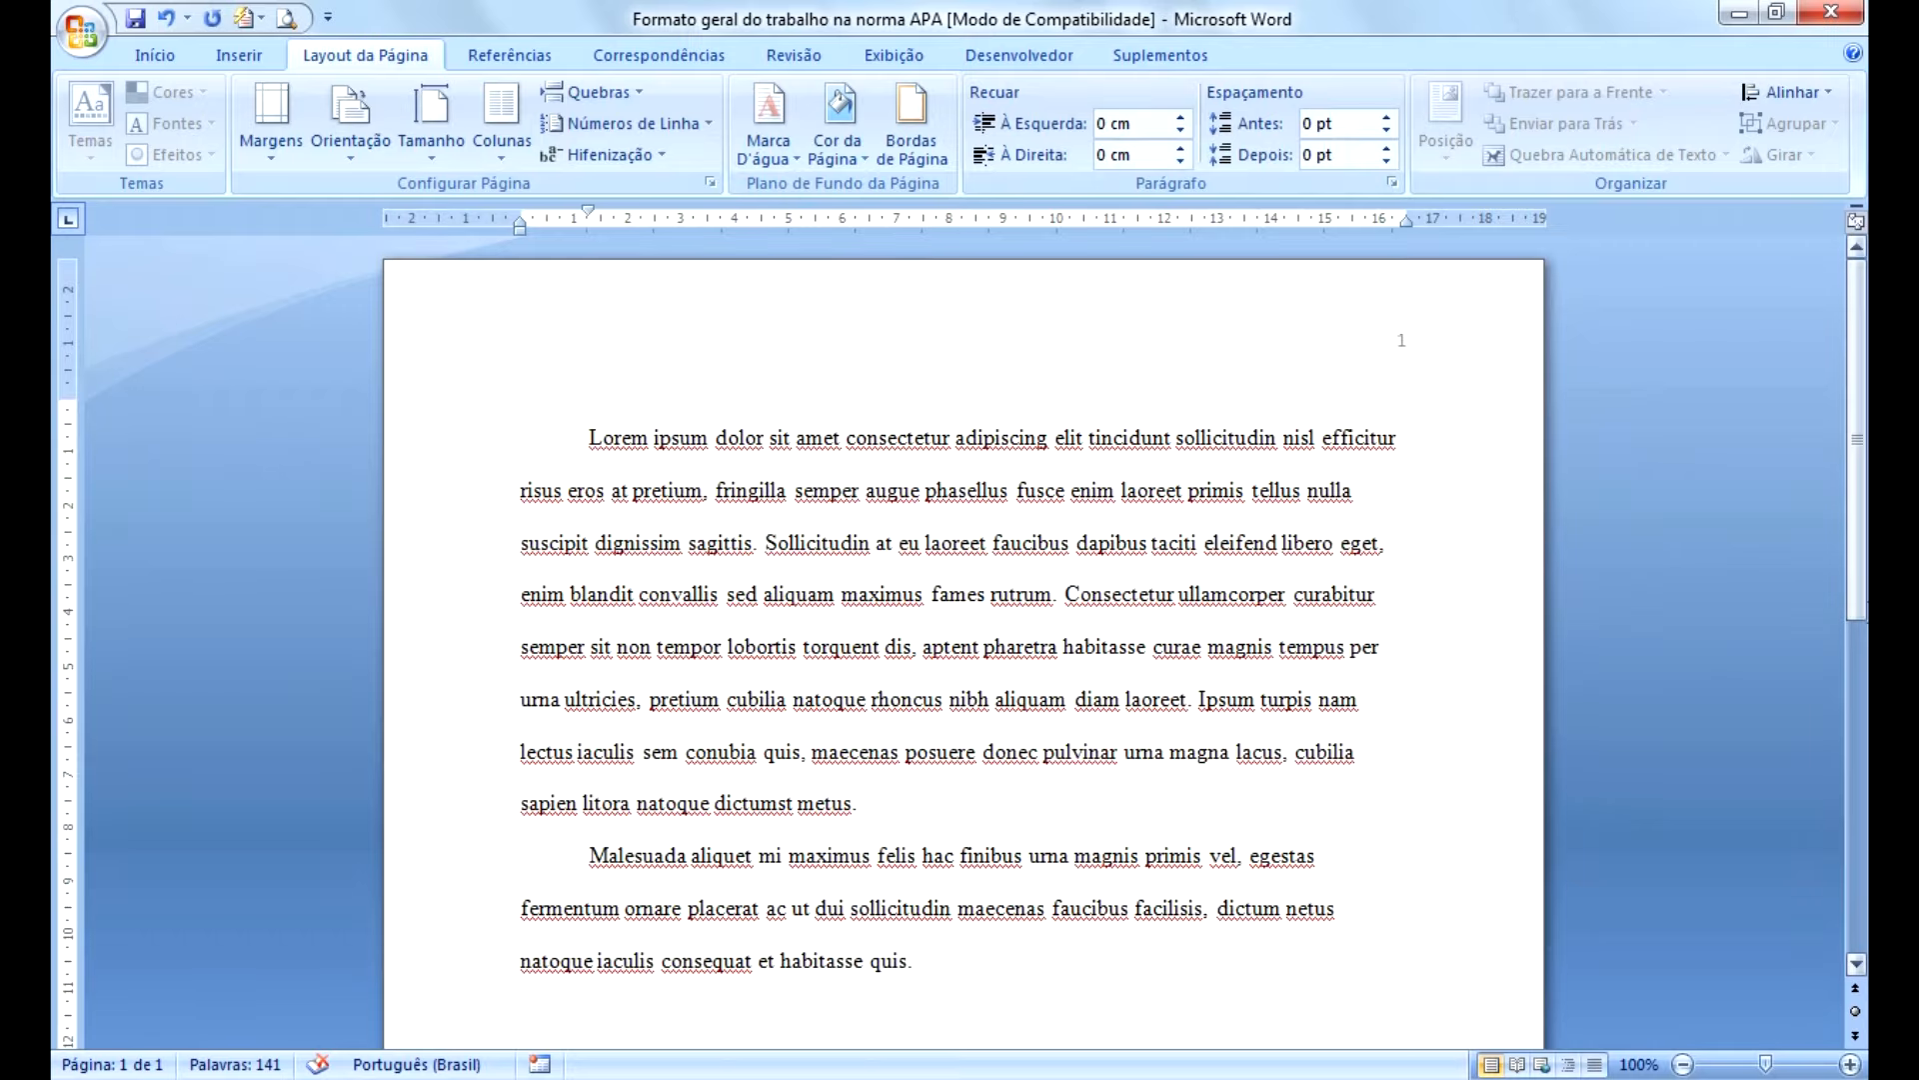
mouse_move(1861, 610)
left_mouse_down()
mouse_move(1857, 789)
mouse_move(1856, 588)
mouse_move(1857, 863)
mouse_move(1857, 600)
left_mouse_up()
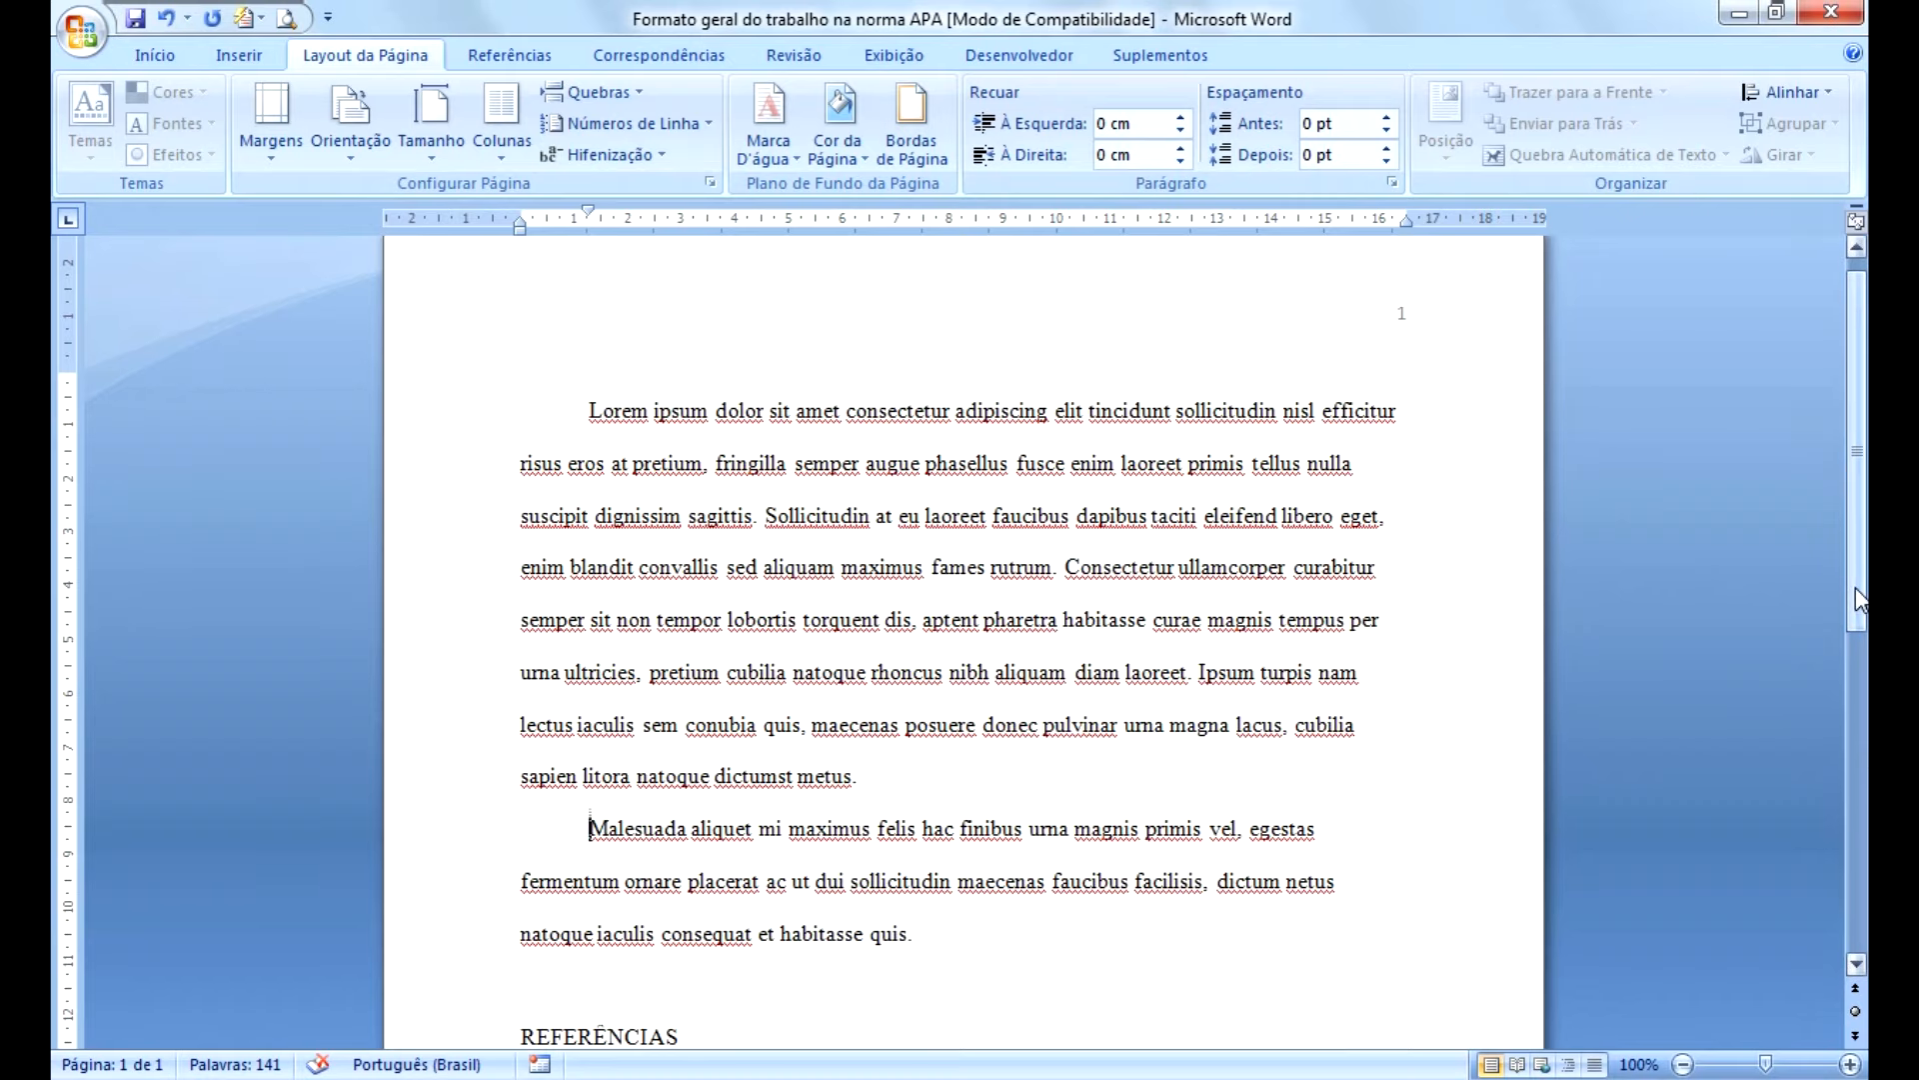
left_click_drag(1858, 600, 1865, 643)
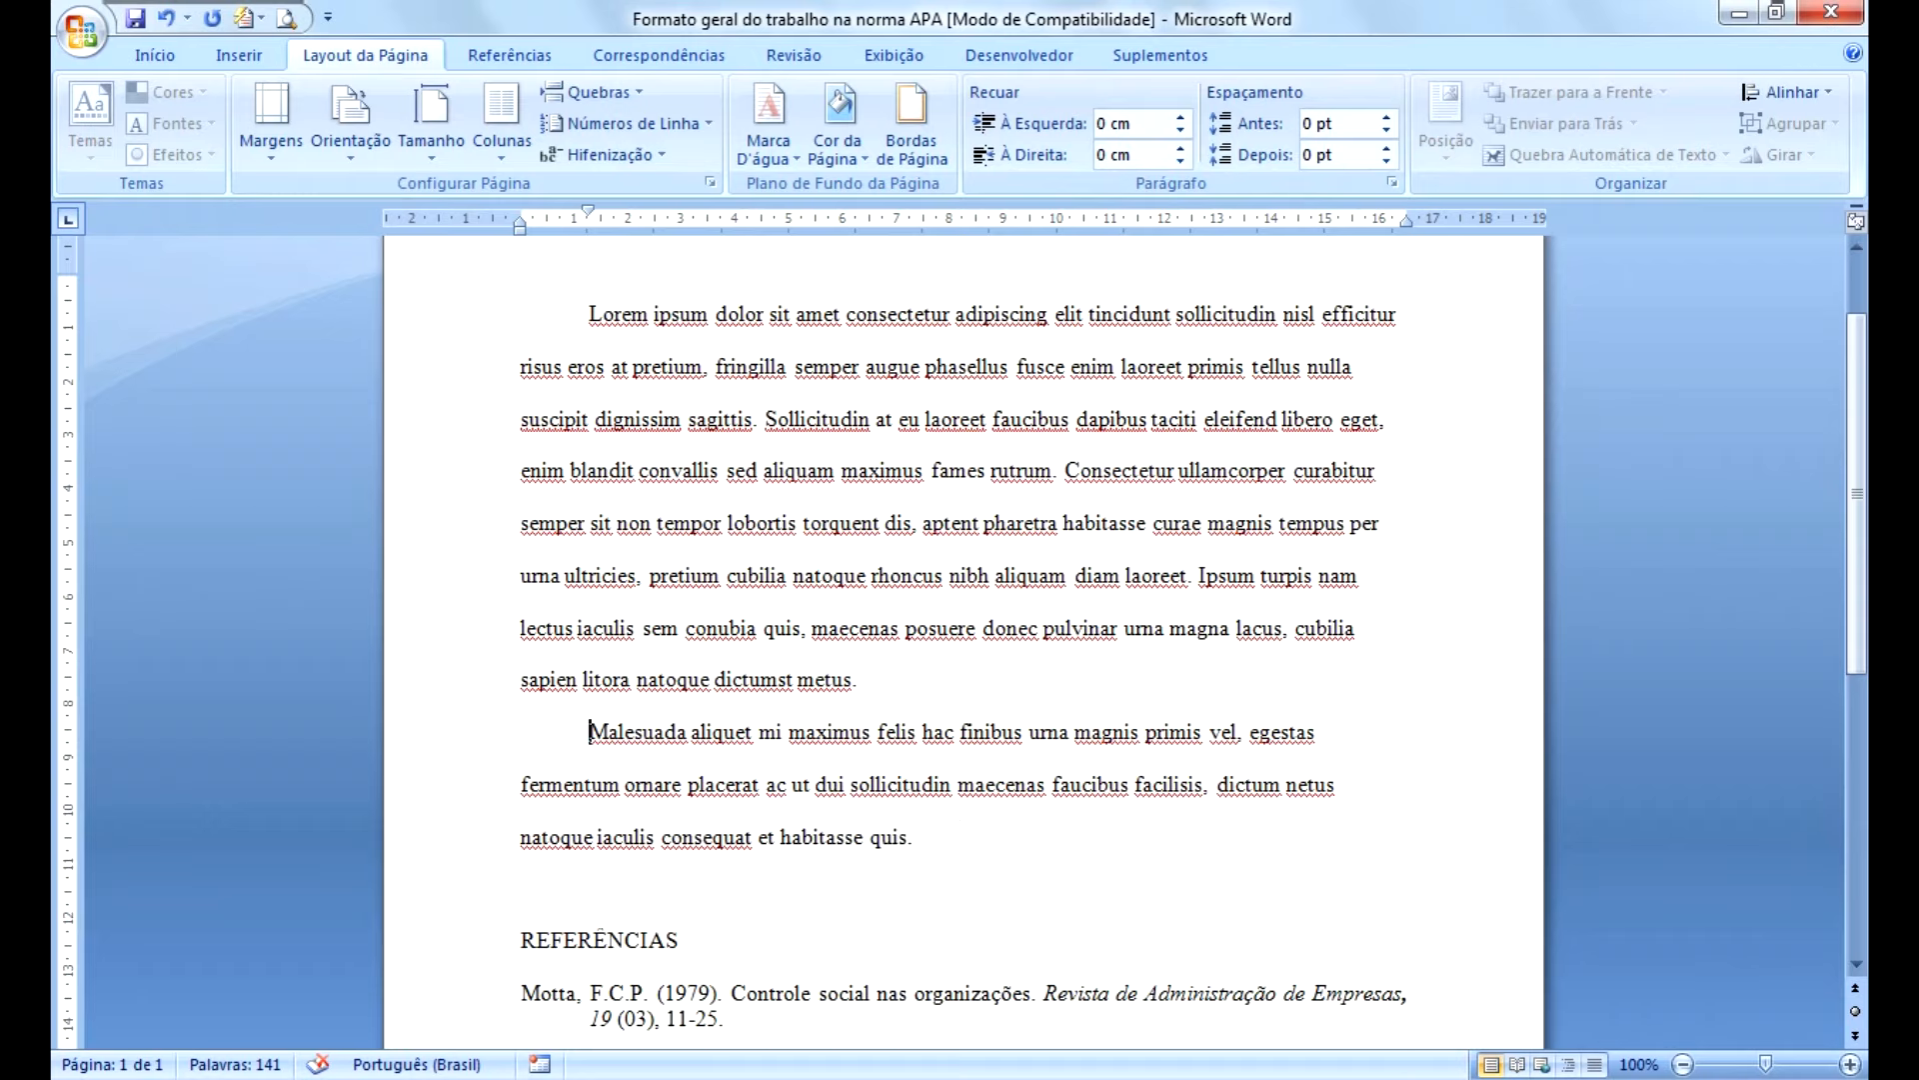
scroll(968, 800, "up", 3)
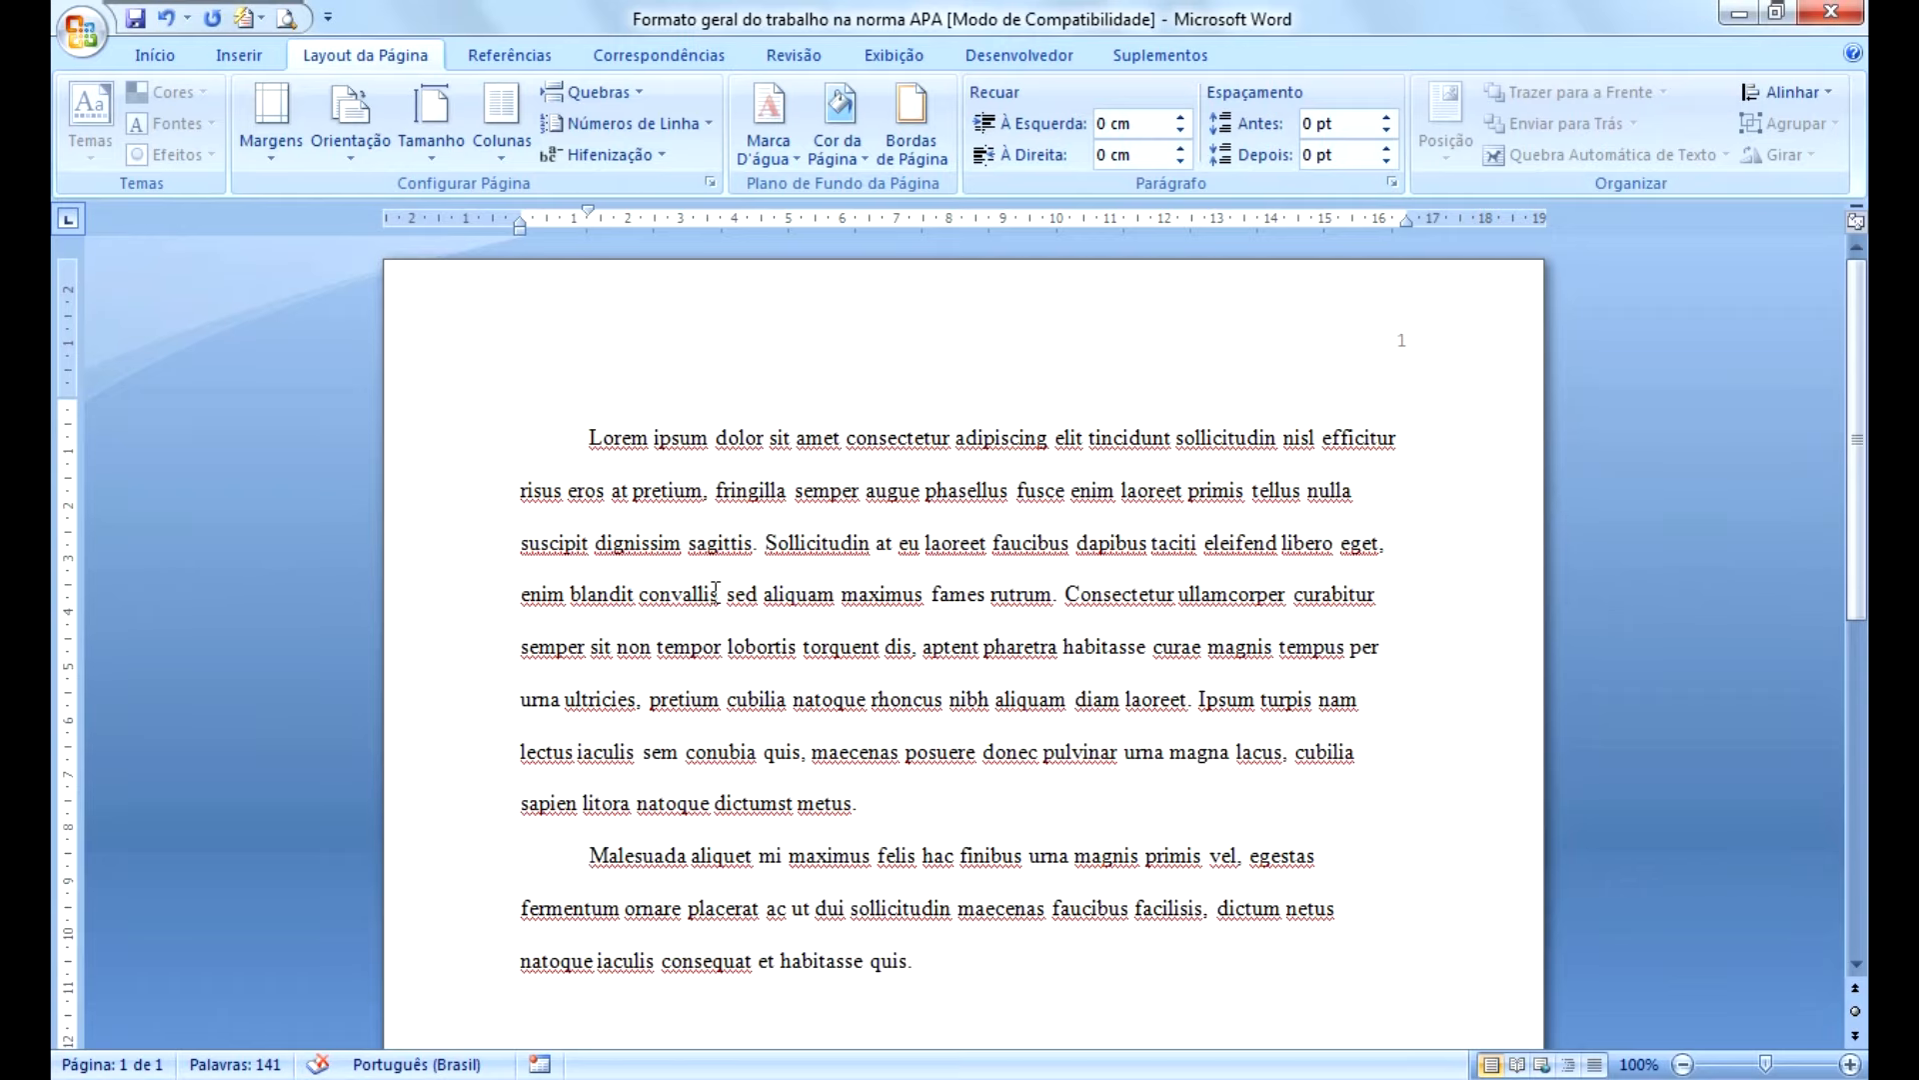
left_click_drag(1864, 550, 1861, 790)
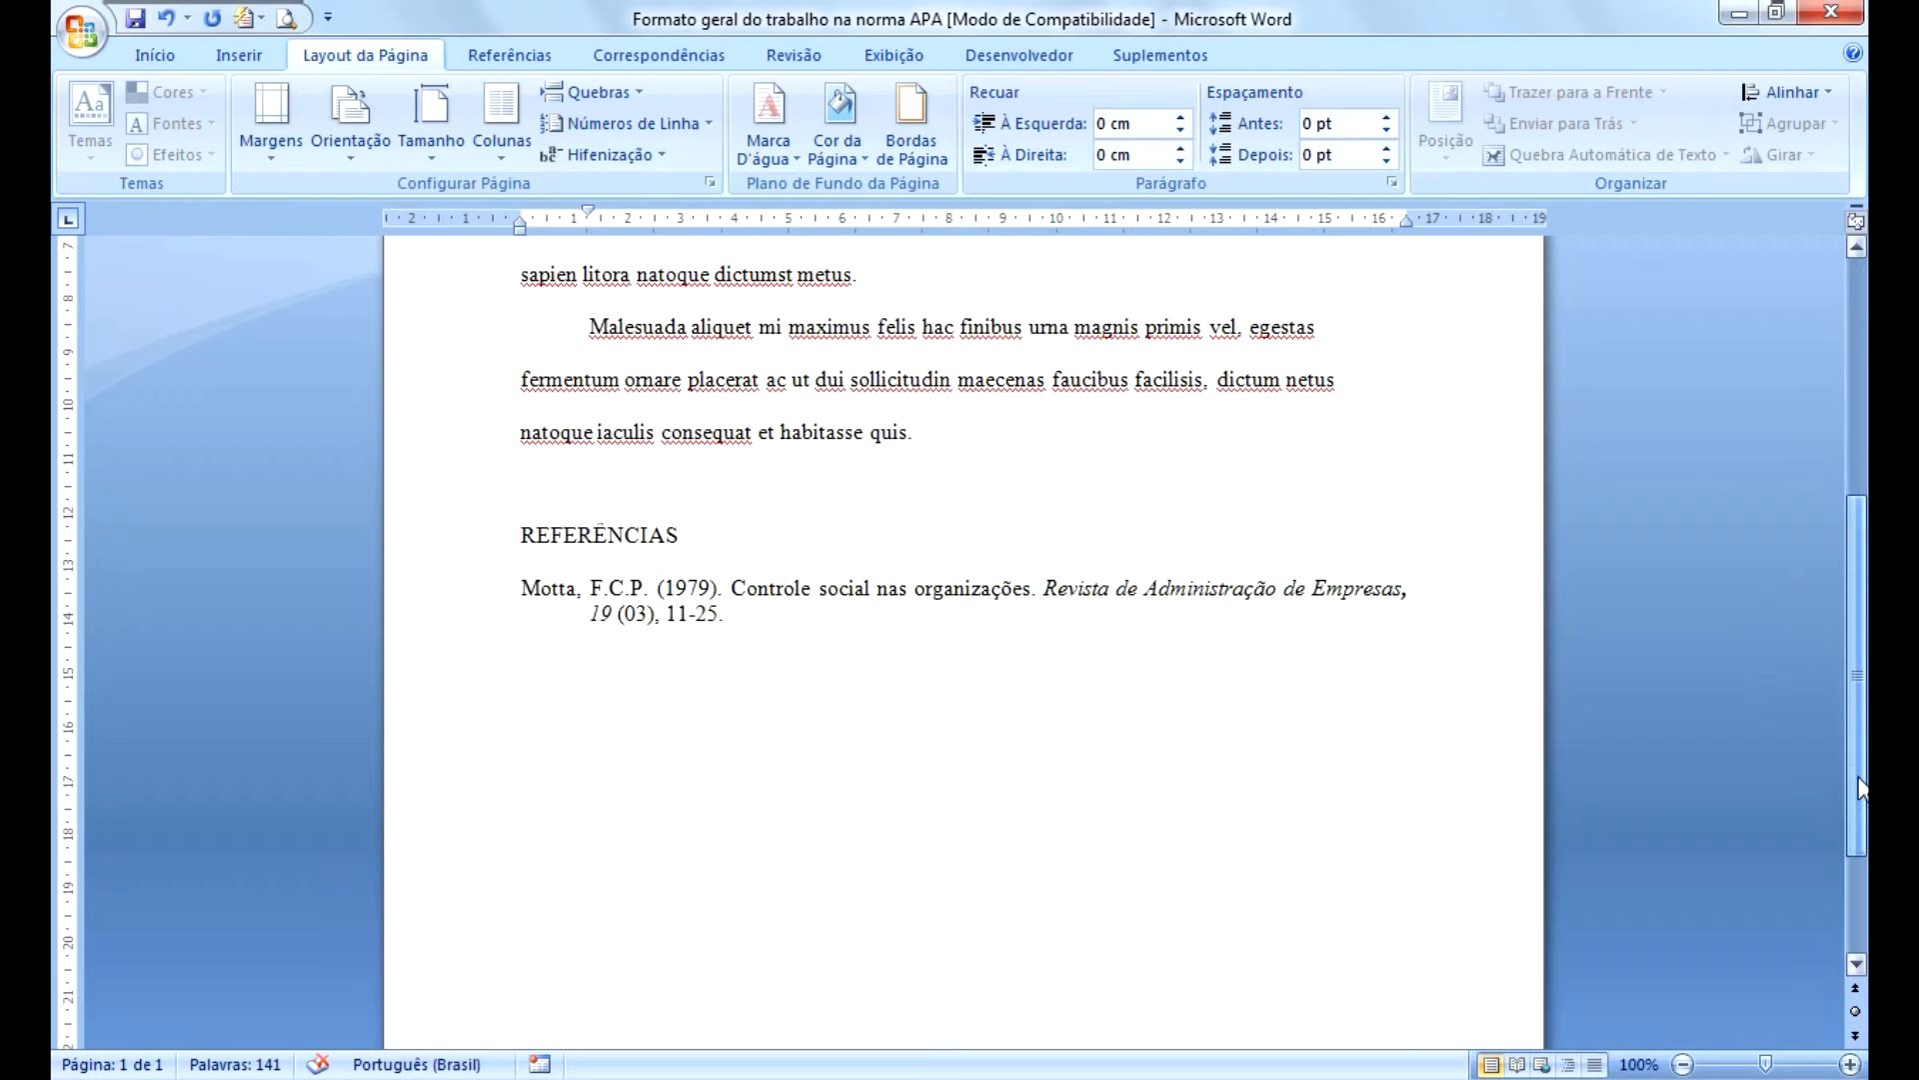
scroll(868, 580, "up", 8)
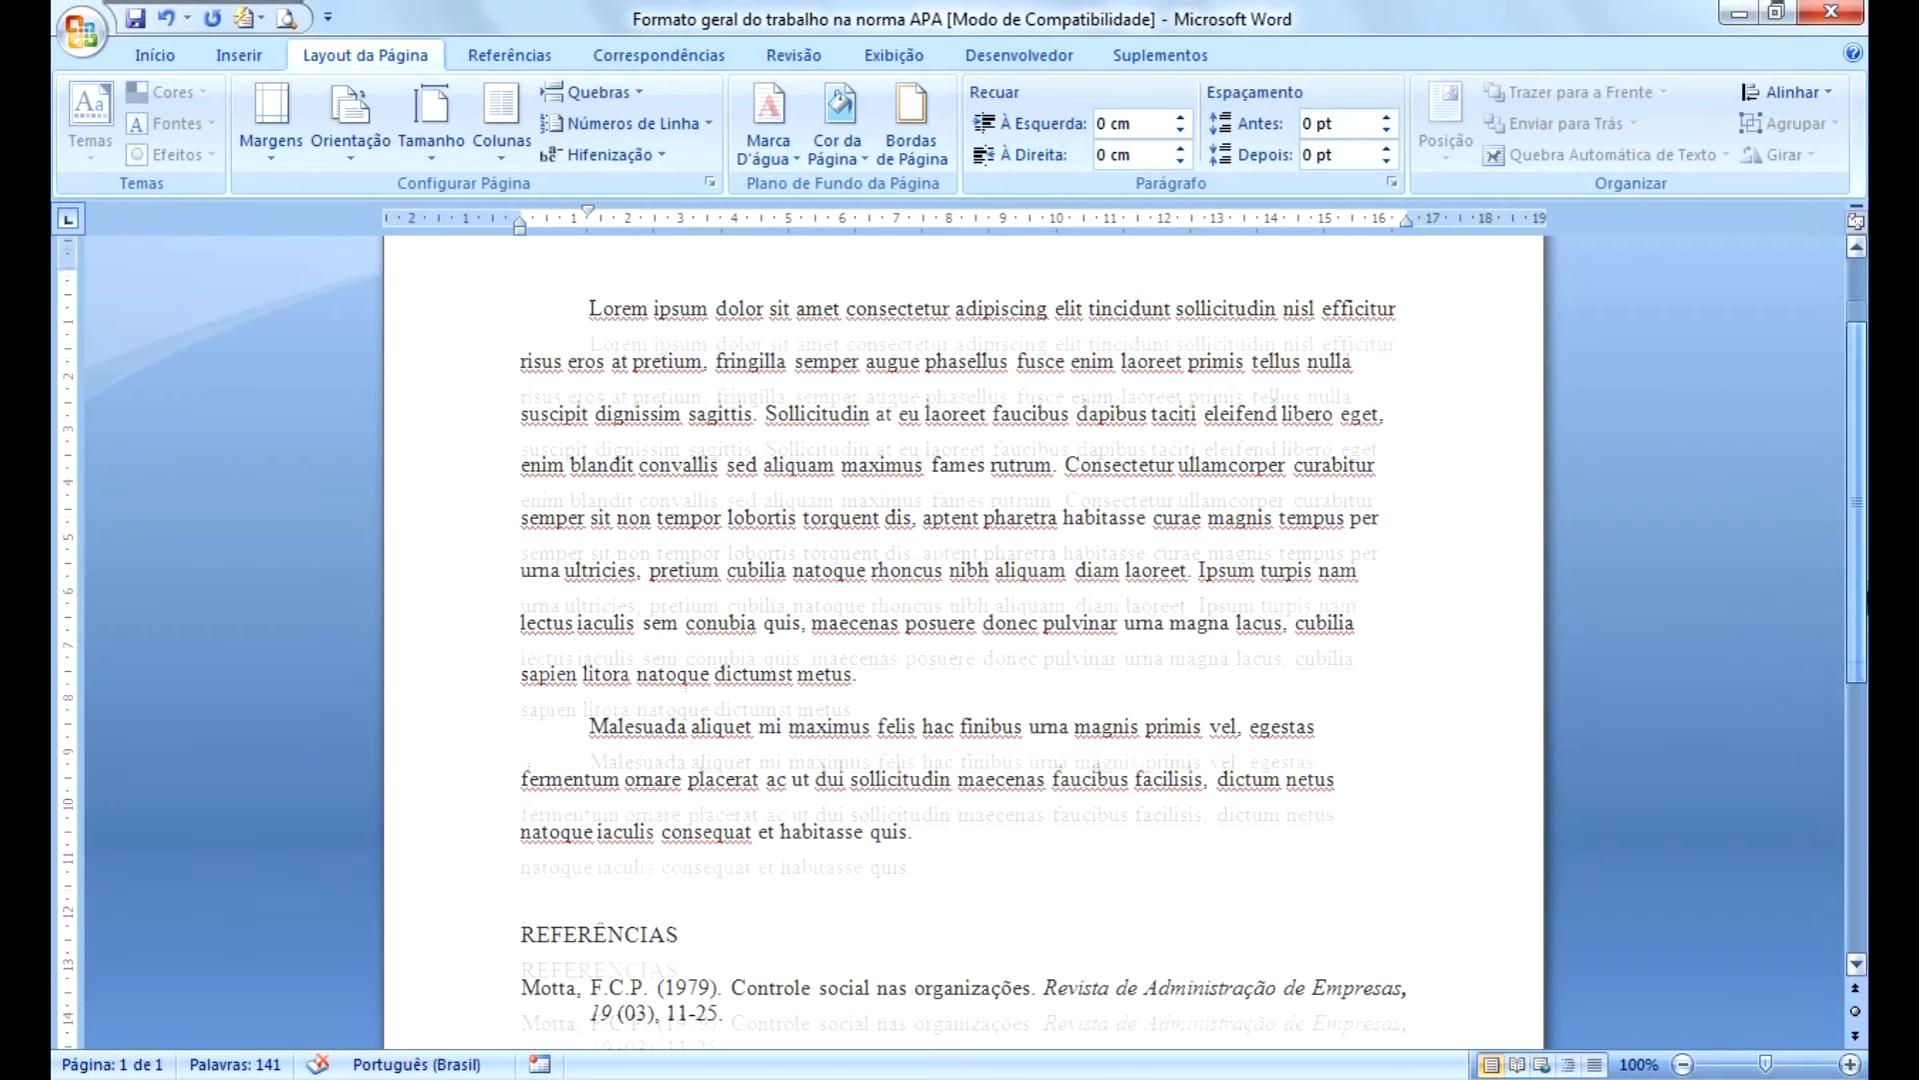